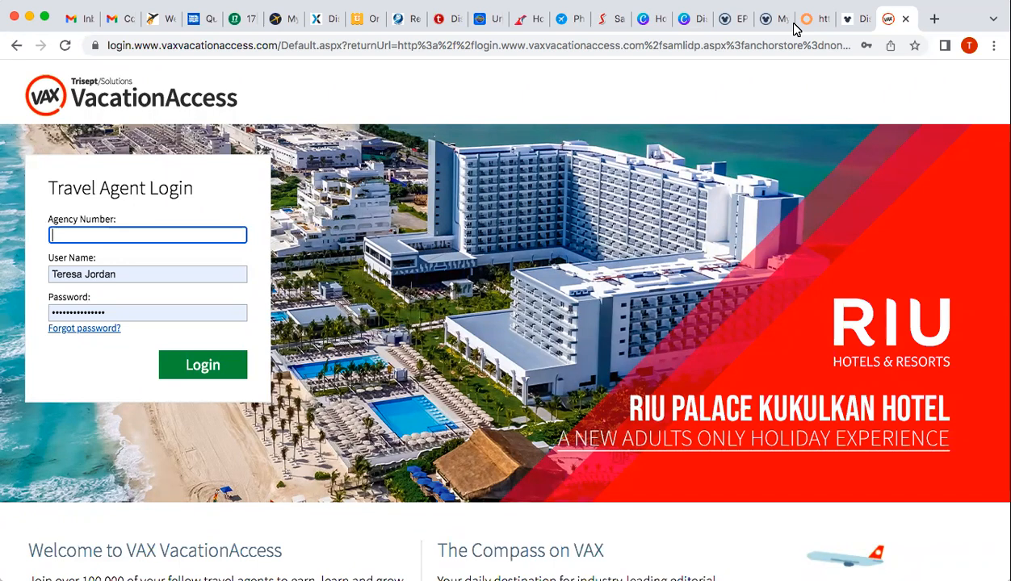
Enter the agency number on the VAX VacationAccess login form and log in
left_click(154, 235)
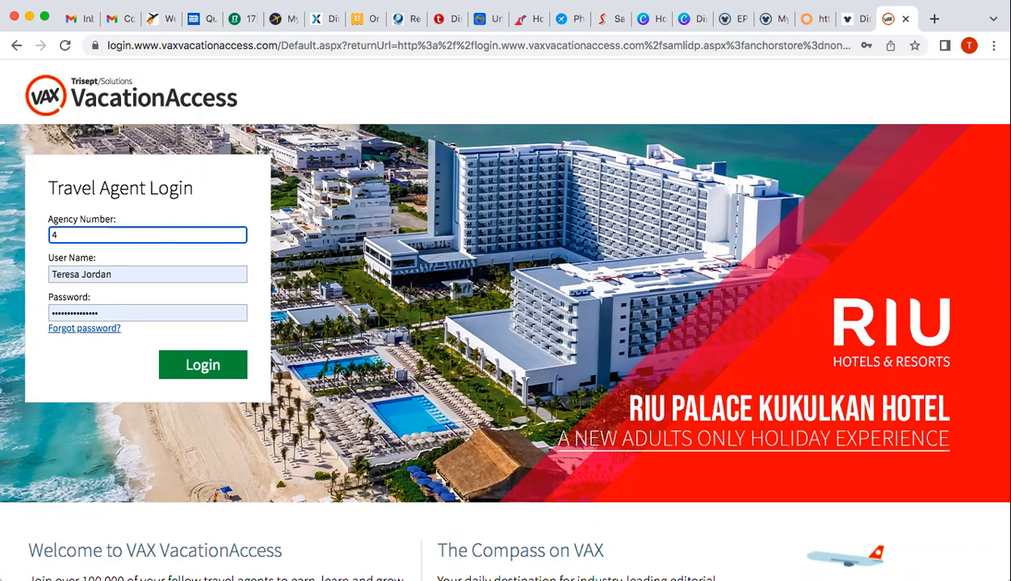
left_click(191, 369)
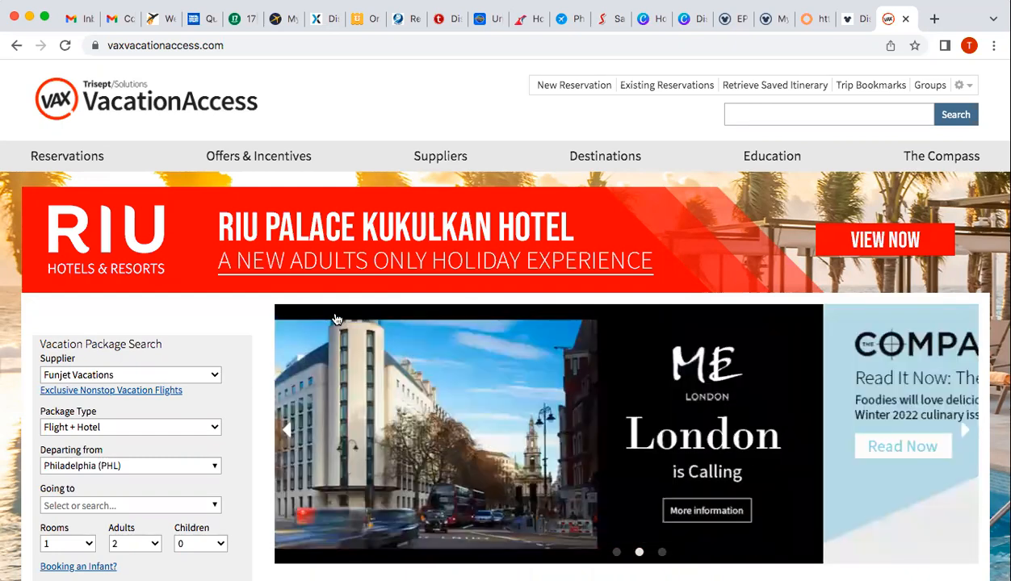
Open Funjet Vacations from the Vacation Packages list in the Suppliers menu
mouse_move(444, 164)
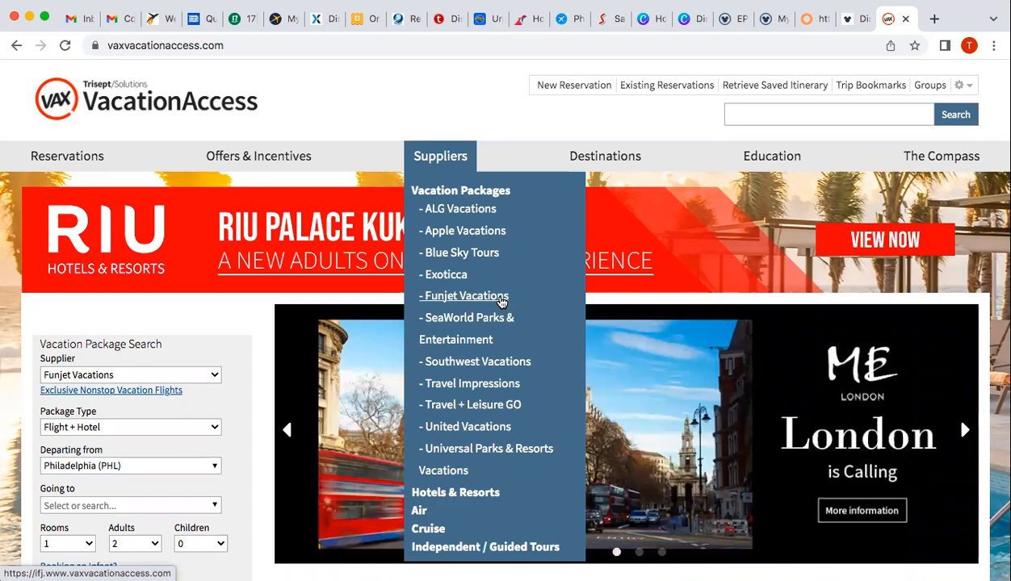
left_click(502, 301)
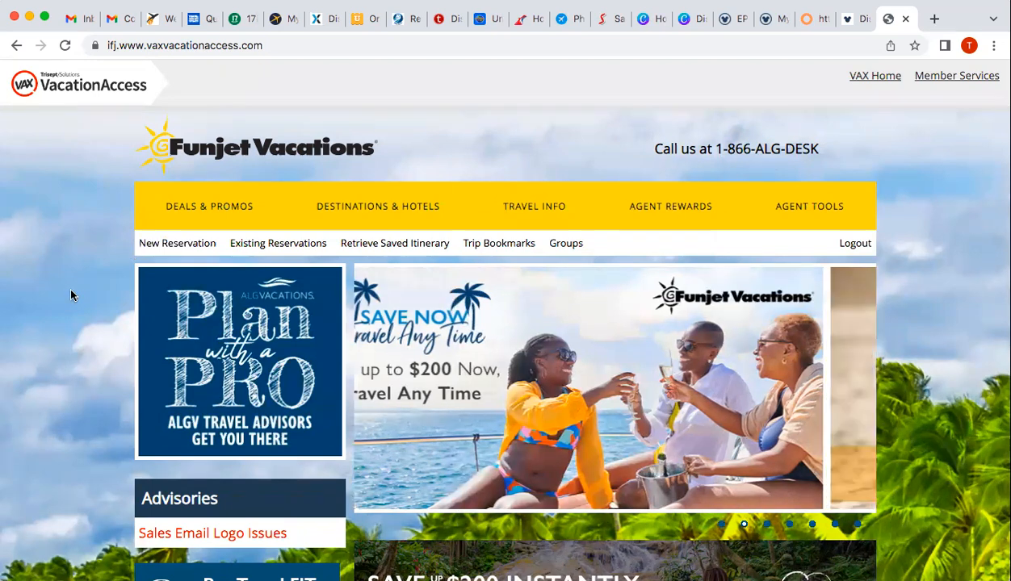
Look over Funjet's Book Now form, then return to the VacationAccess home page
scroll(69, 283, "down", 2)
scroll(214, 318, "down", 3)
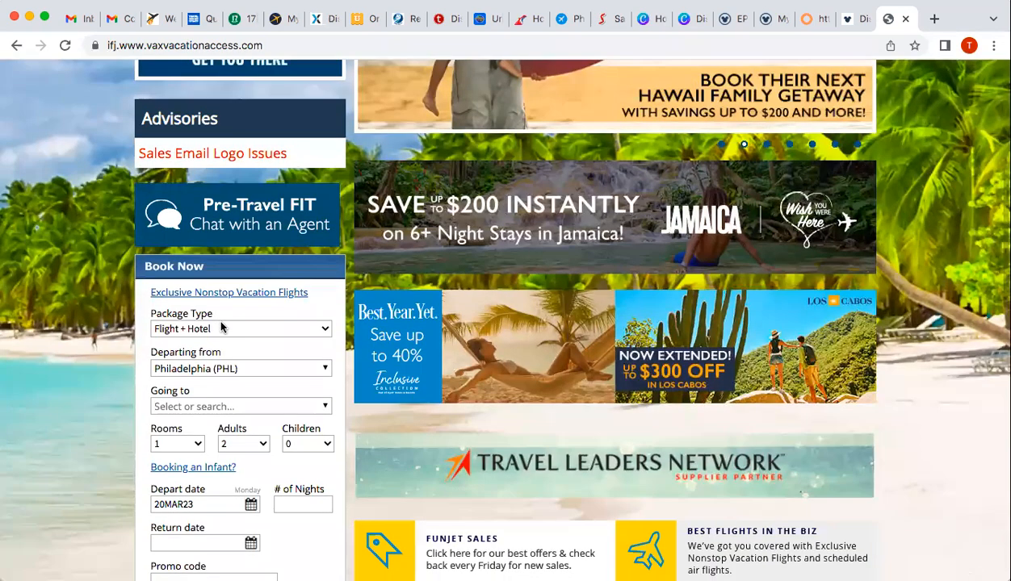
scroll(370, 211, "up", 5)
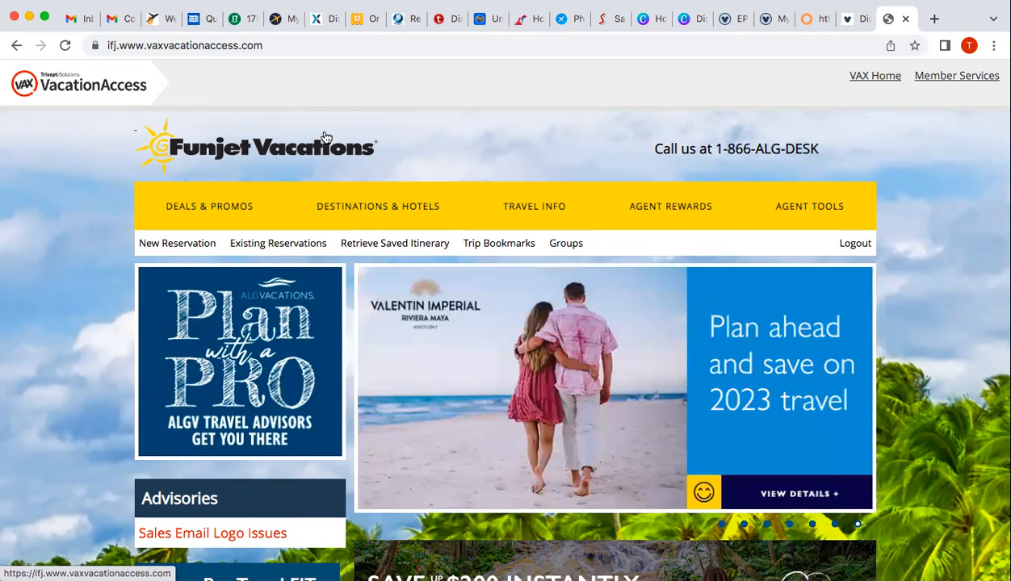
left_click(113, 84)
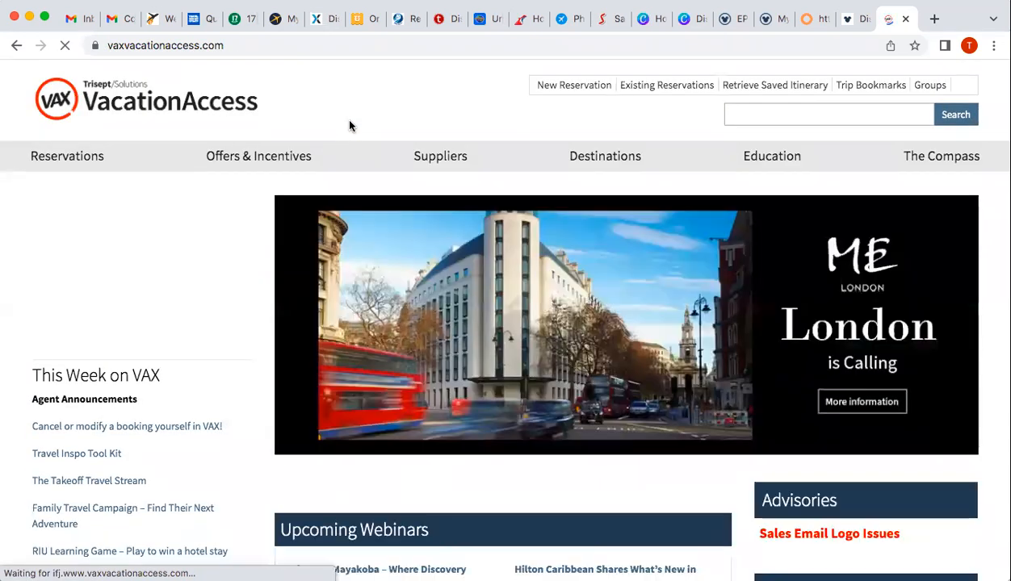
mouse_move(441, 157)
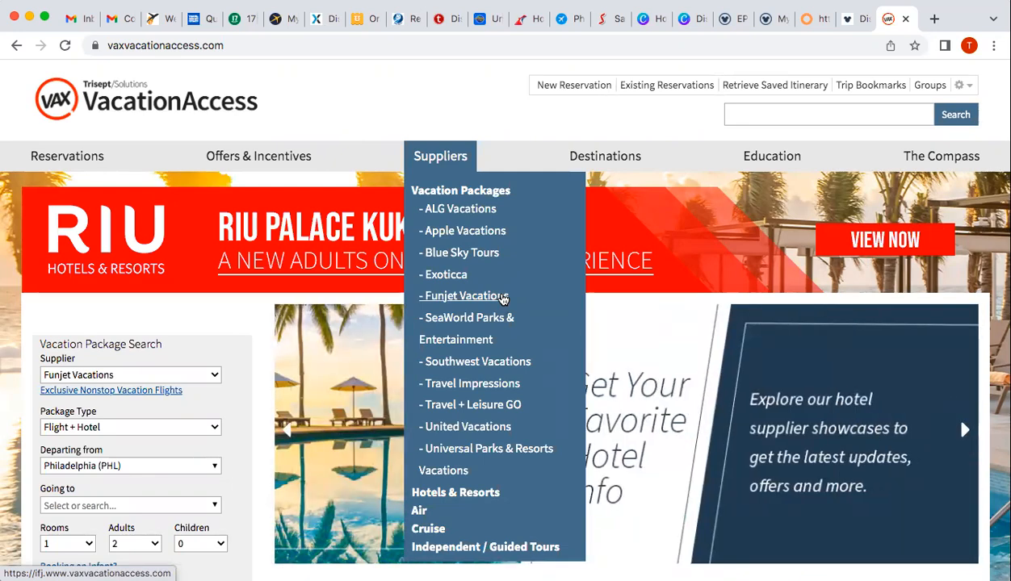
Reopen Funjet Vacations, scroll through its page, and bring up the AGENT TOOLS dropdown
left_click(478, 299)
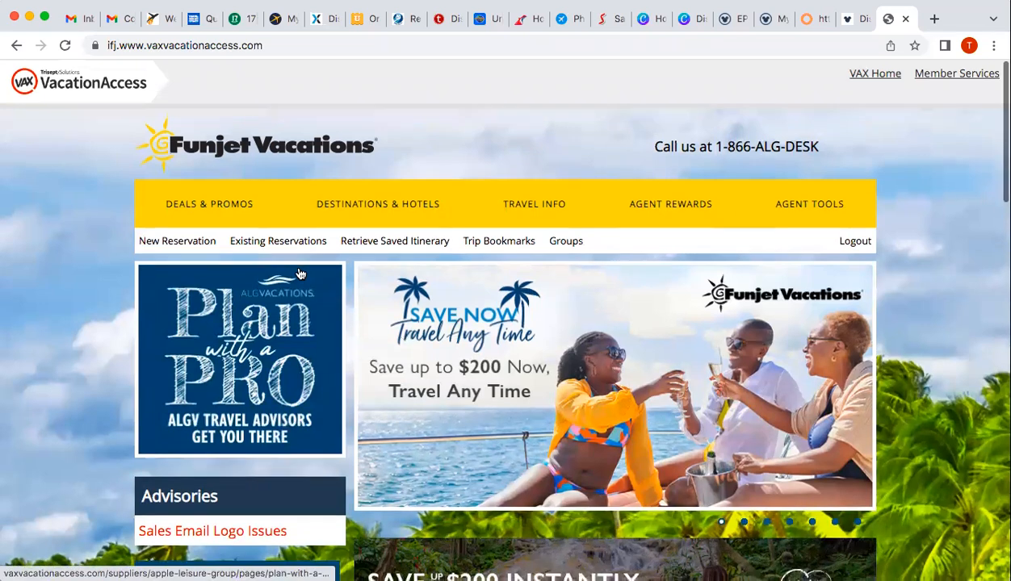
scroll(307, 274, "down", 2)
scroll(299, 273, "down", 3)
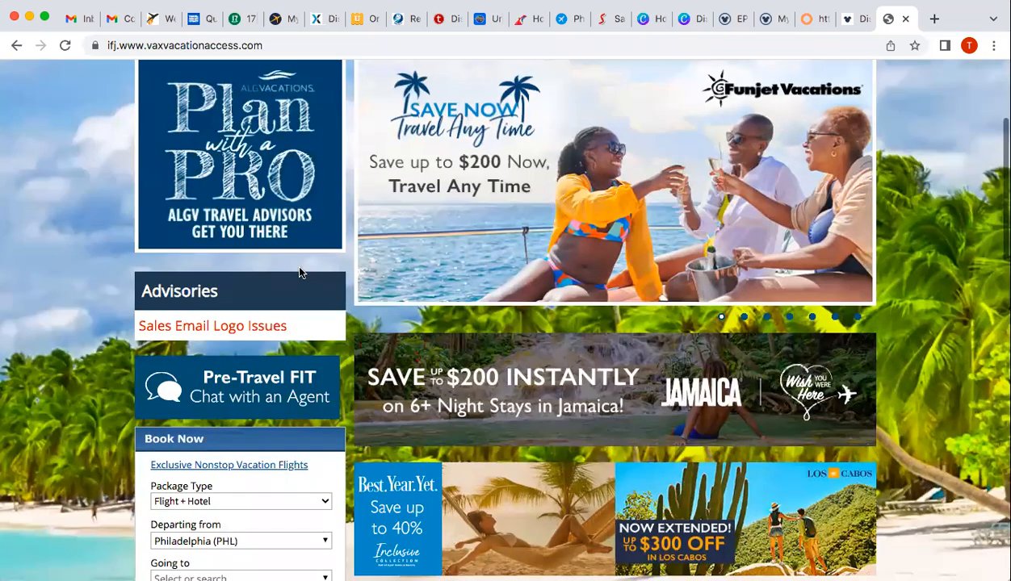
scroll(299, 273, "down", 3)
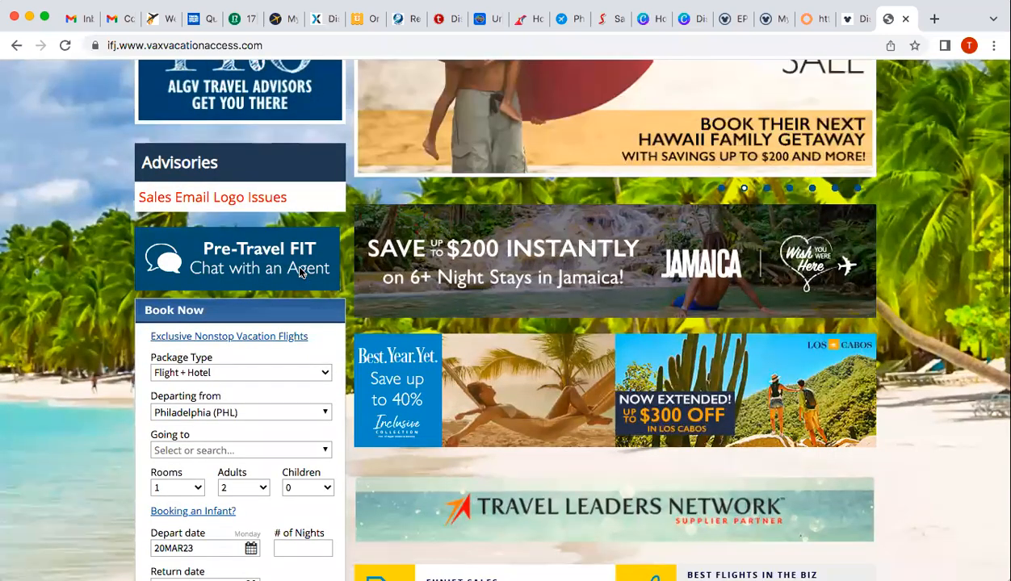
scroll(299, 273, "down", 3)
scroll(299, 274, "down", 1)
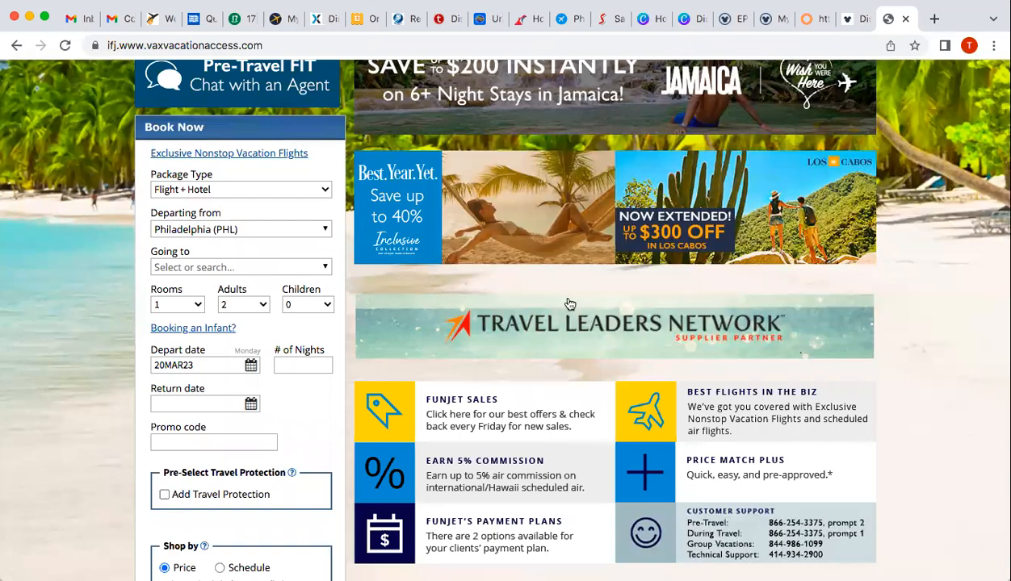
scroll(594, 301, "up", 4)
scroll(594, 301, "up", 6)
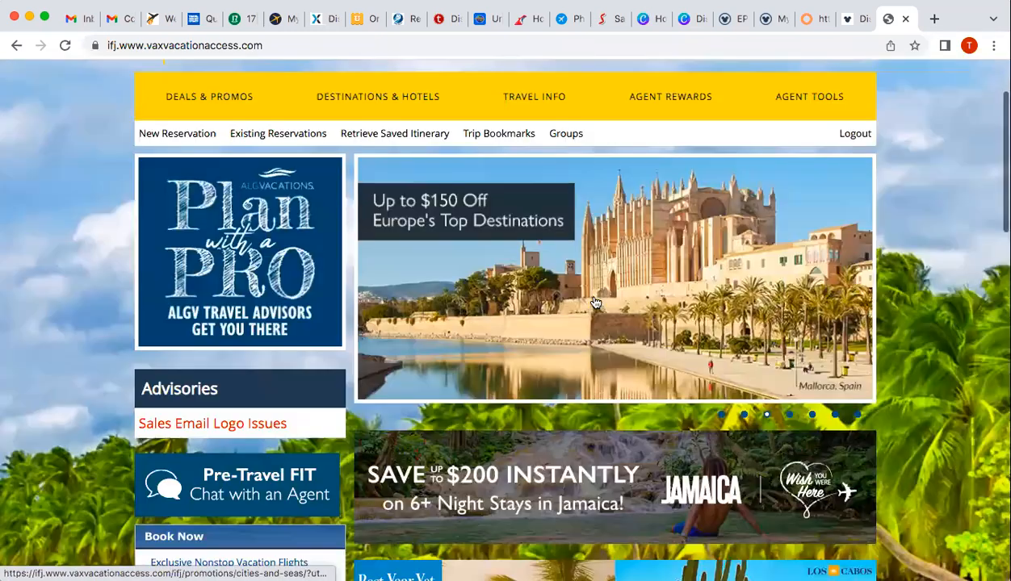
mouse_move(813, 108)
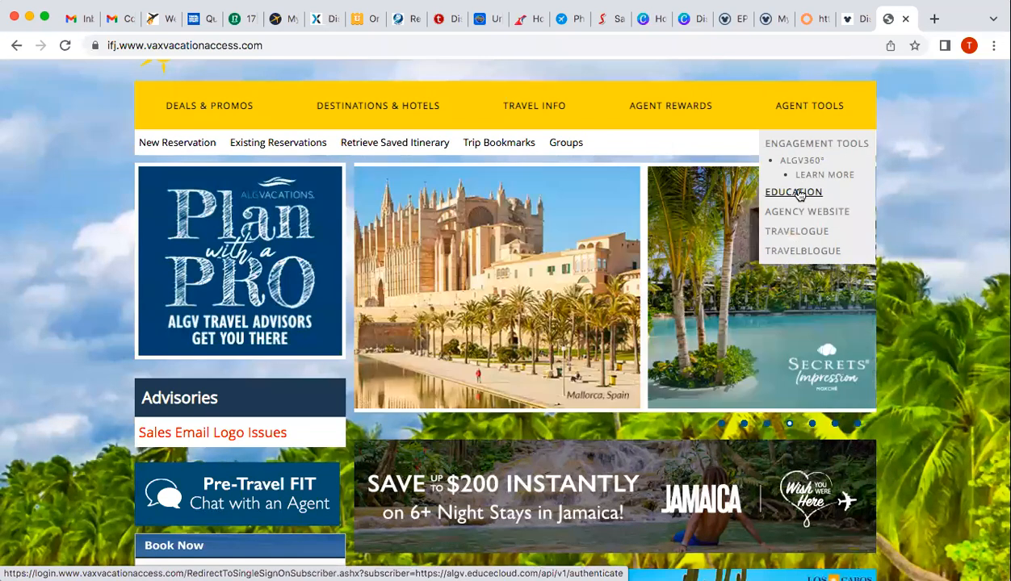
Open Education and browse the ALGVPro Campus dashboard down to Shared With You and back
left_click(799, 194)
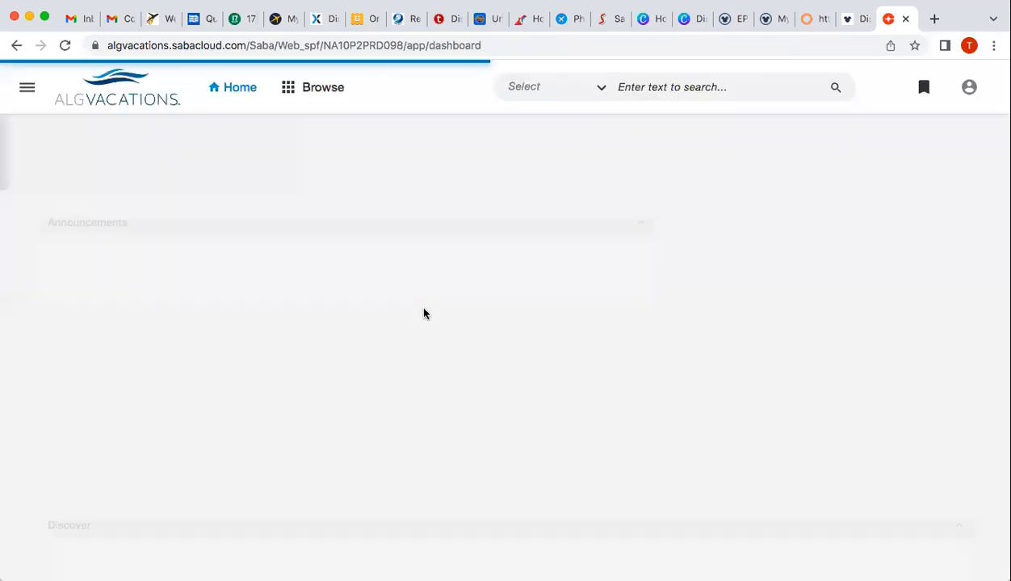
scroll(424, 308, "down", 1)
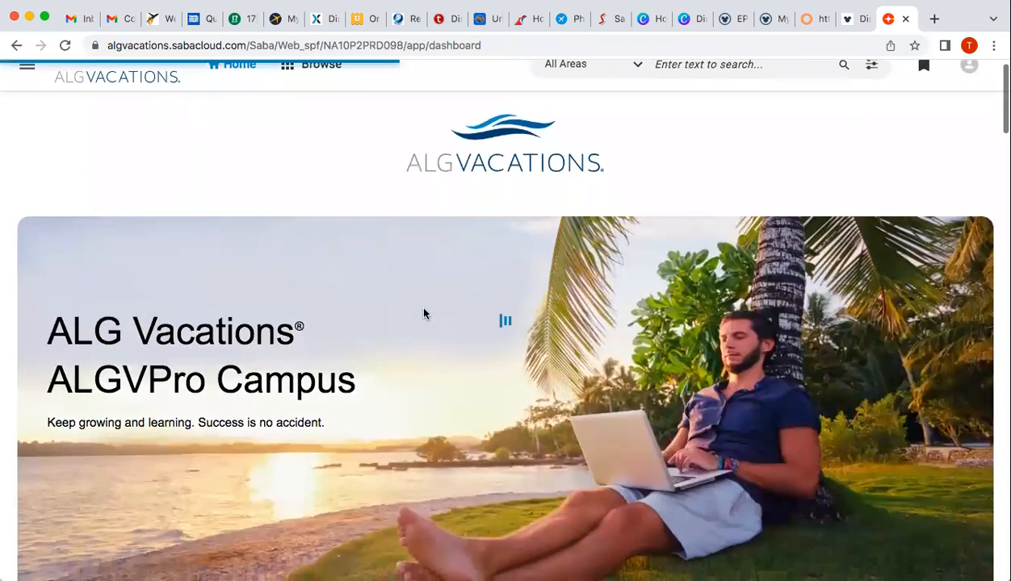
scroll(424, 313, "down", 5)
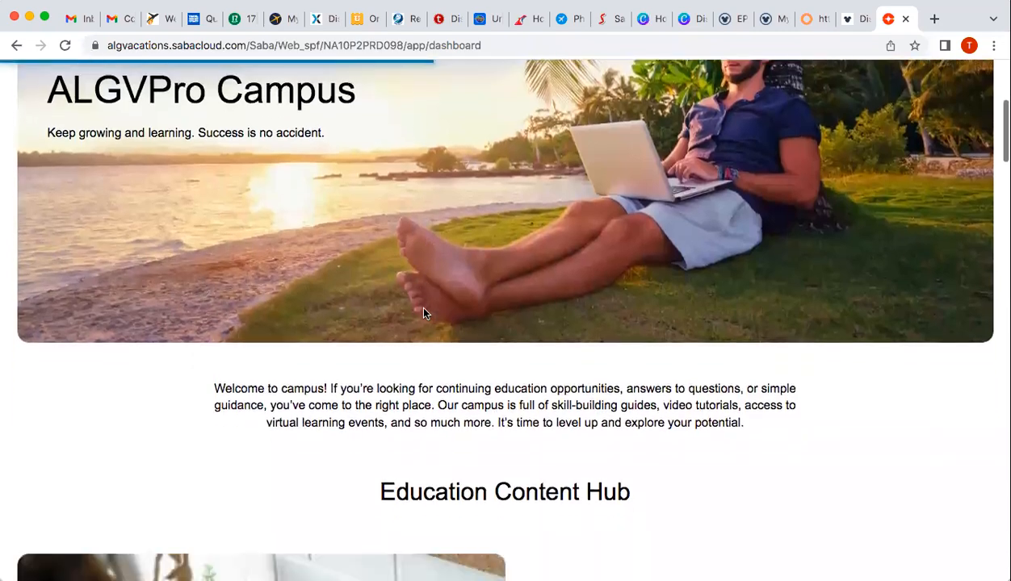
scroll(424, 314, "down", 7)
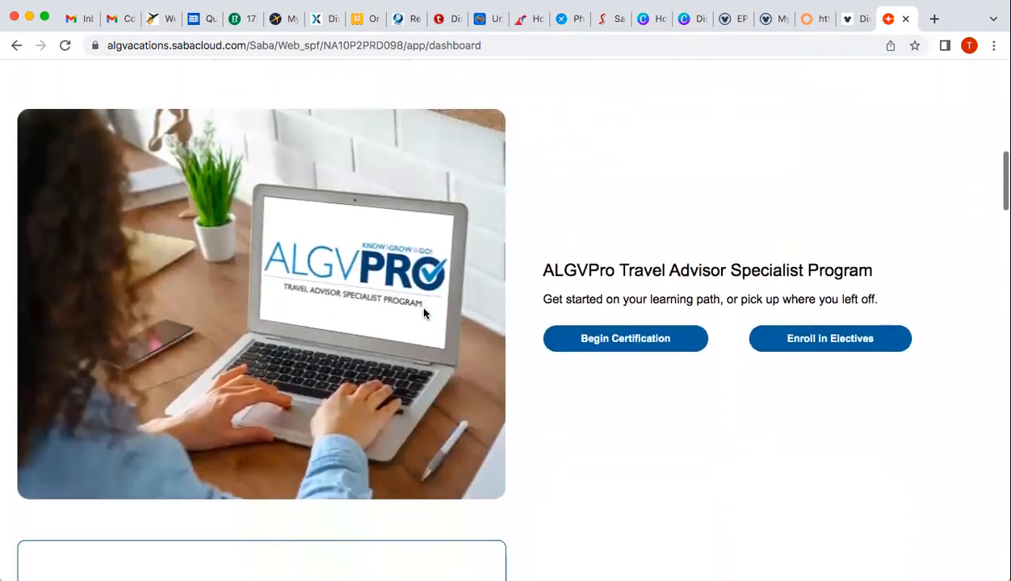
scroll(607, 413, "down", 1)
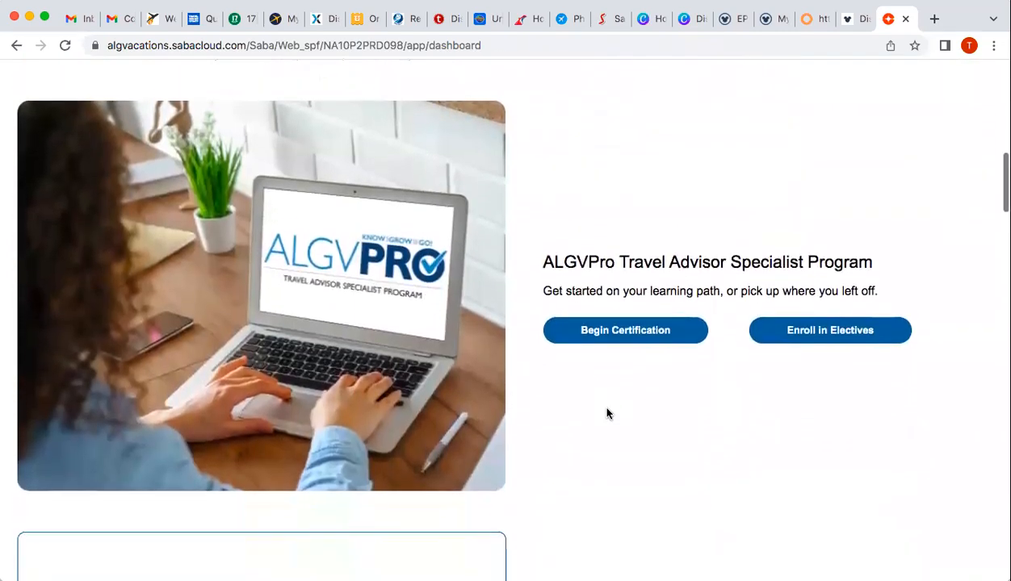
scroll(608, 413, "down", 4)
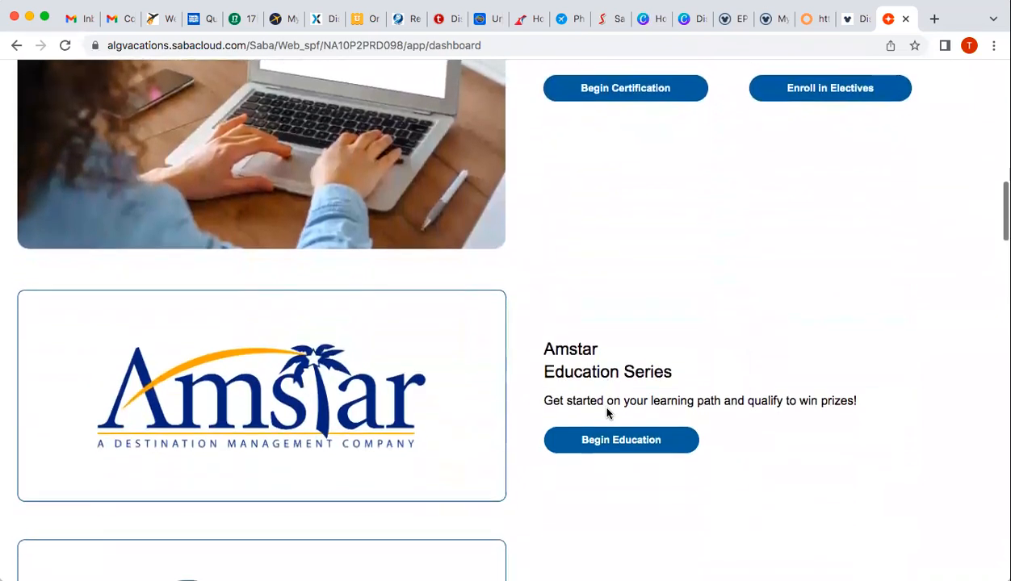
scroll(608, 411, "down", 1)
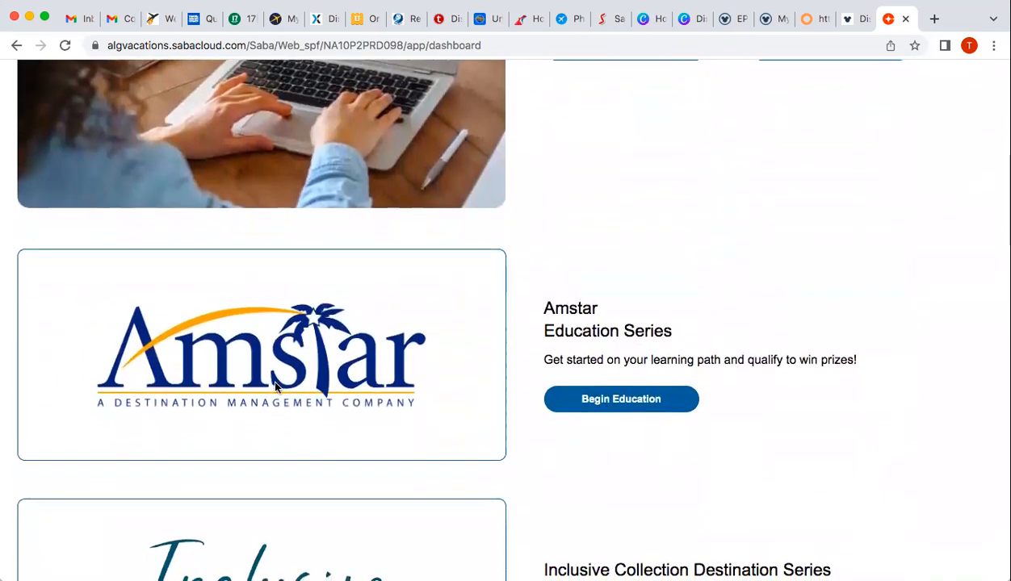
scroll(444, 447, "down", 3)
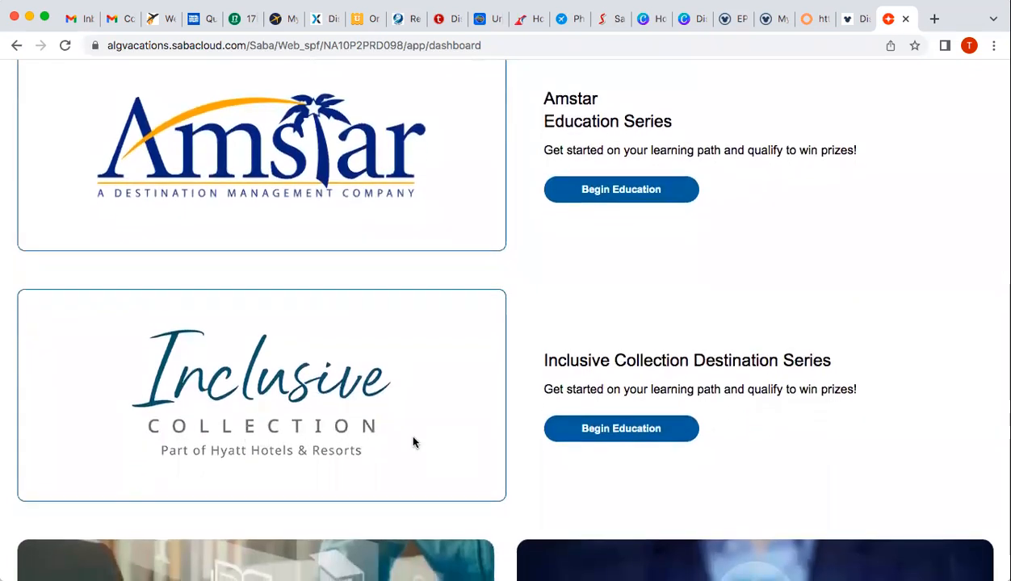
scroll(413, 442, "down", 1)
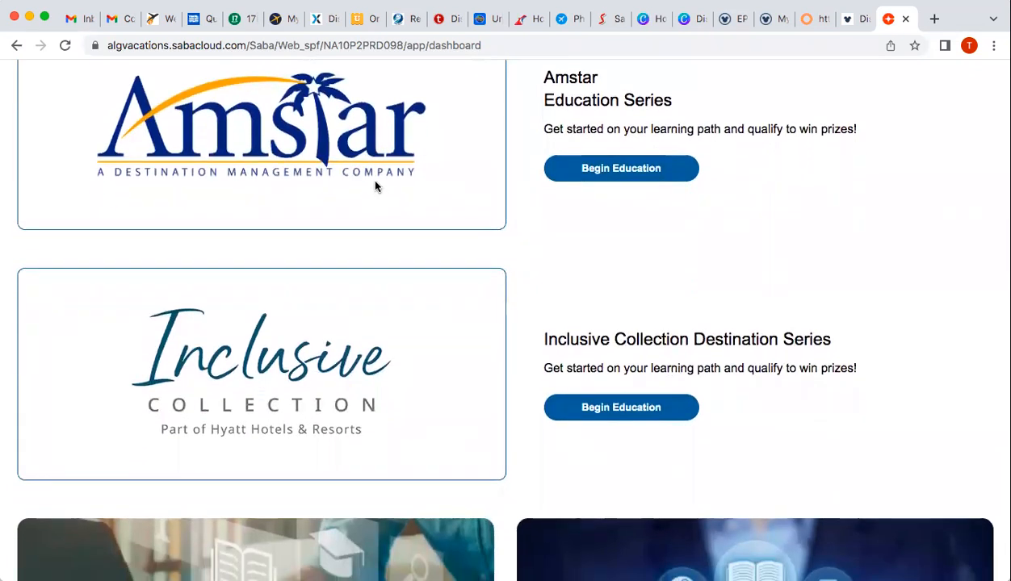
scroll(443, 388, "down", 1)
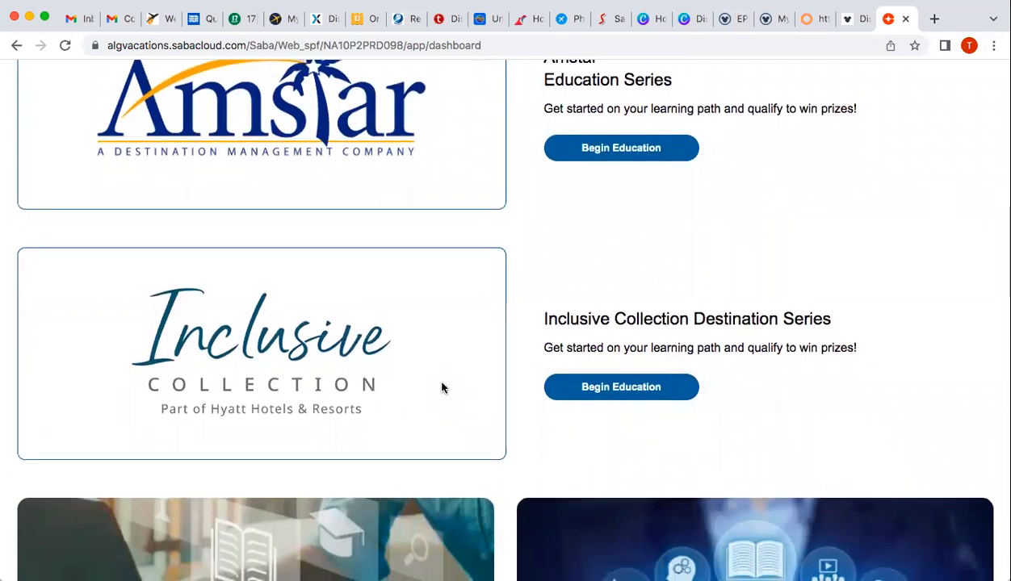
scroll(528, 360, "down", 5)
scroll(526, 363, "down", 1)
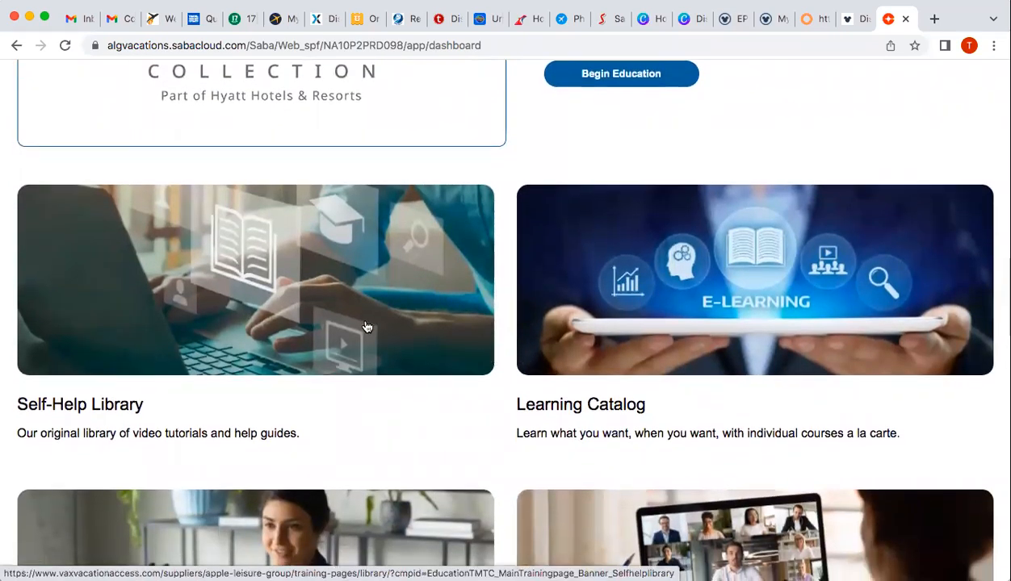
scroll(515, 347, "down", 3)
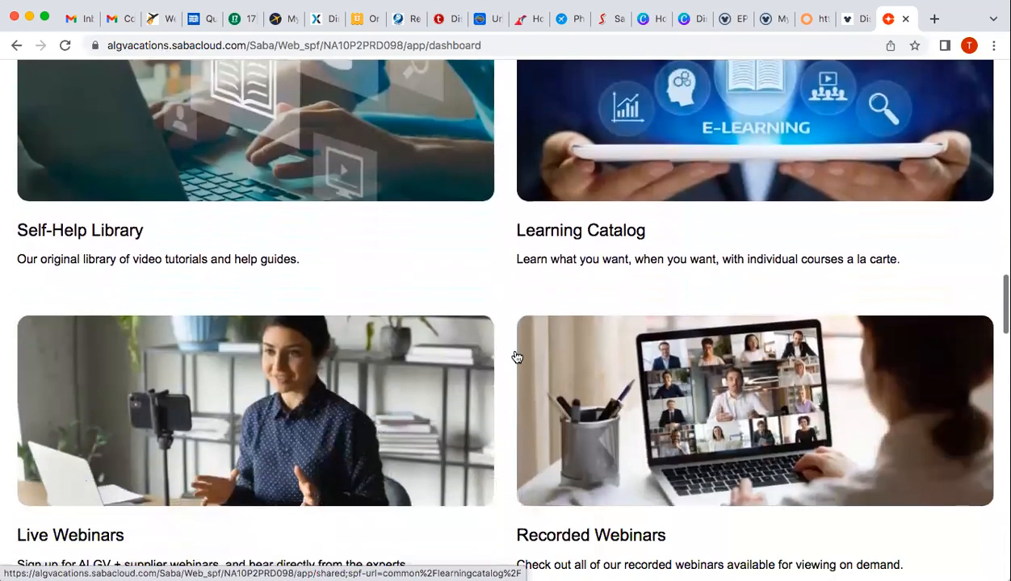
scroll(516, 357, "down", 1)
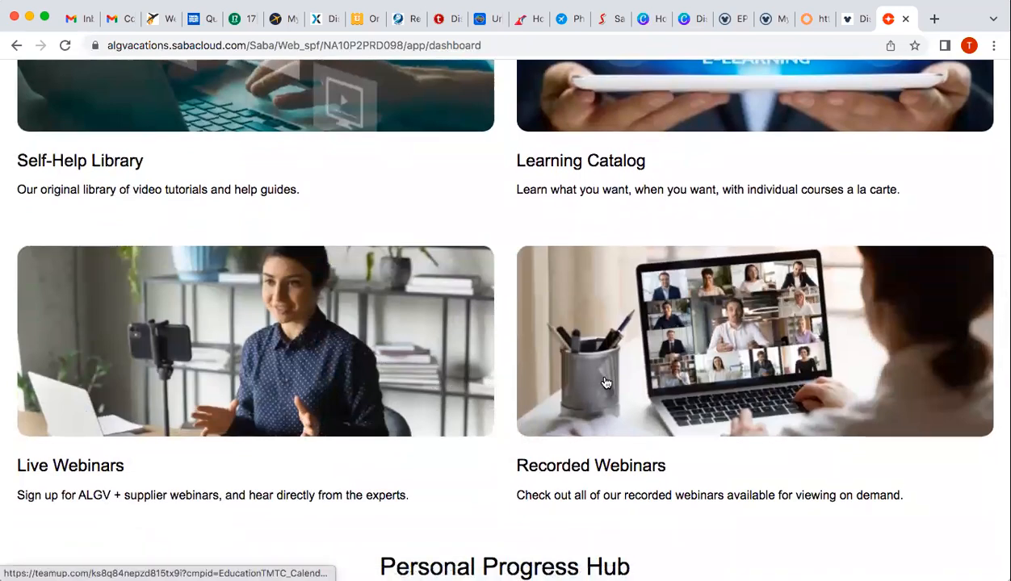
scroll(605, 383, "down", 5)
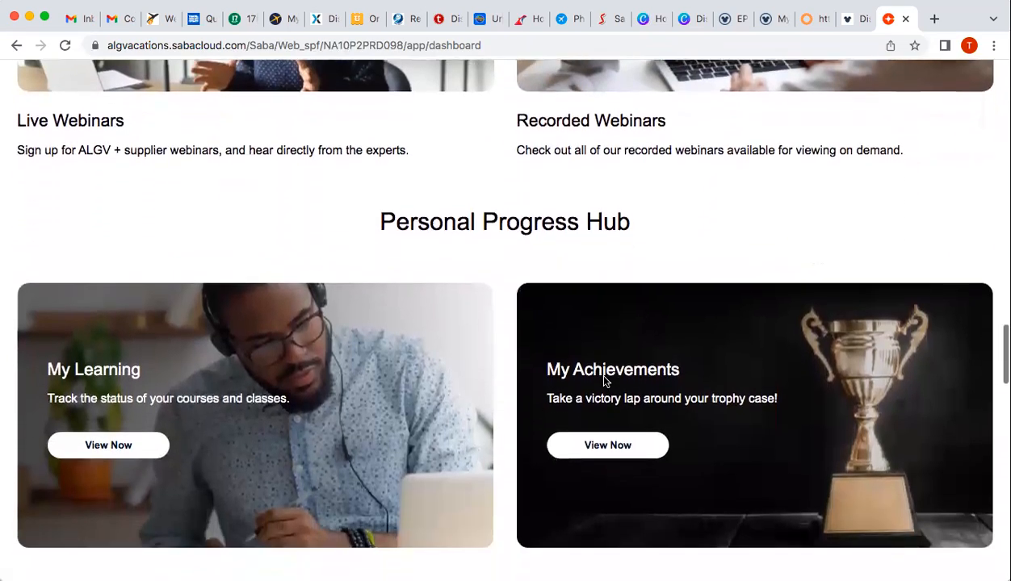
scroll(604, 380, "down", 2)
scroll(651, 426, "down", 6)
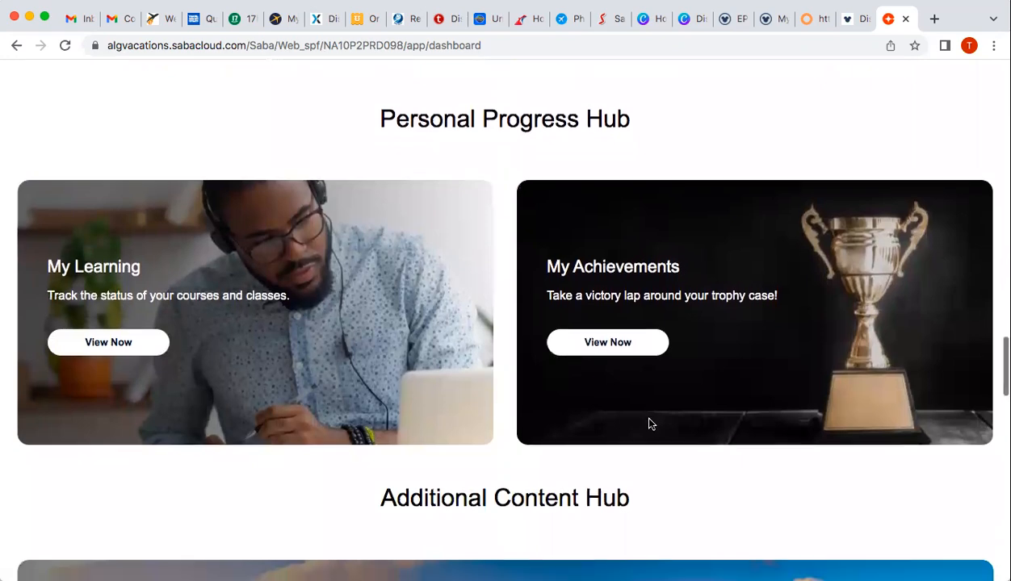
scroll(651, 424, "down", 6)
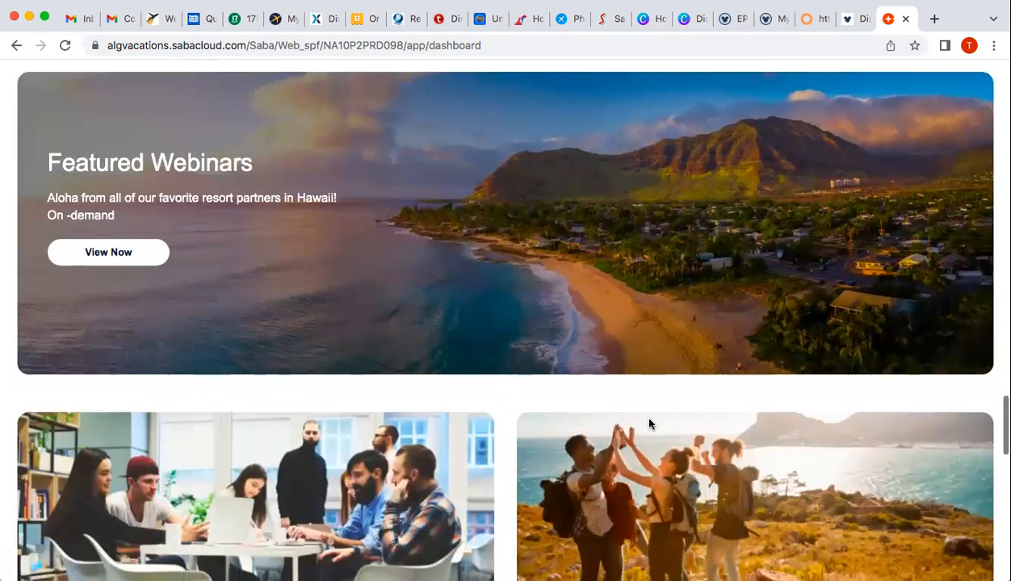
scroll(650, 425, "down", 5)
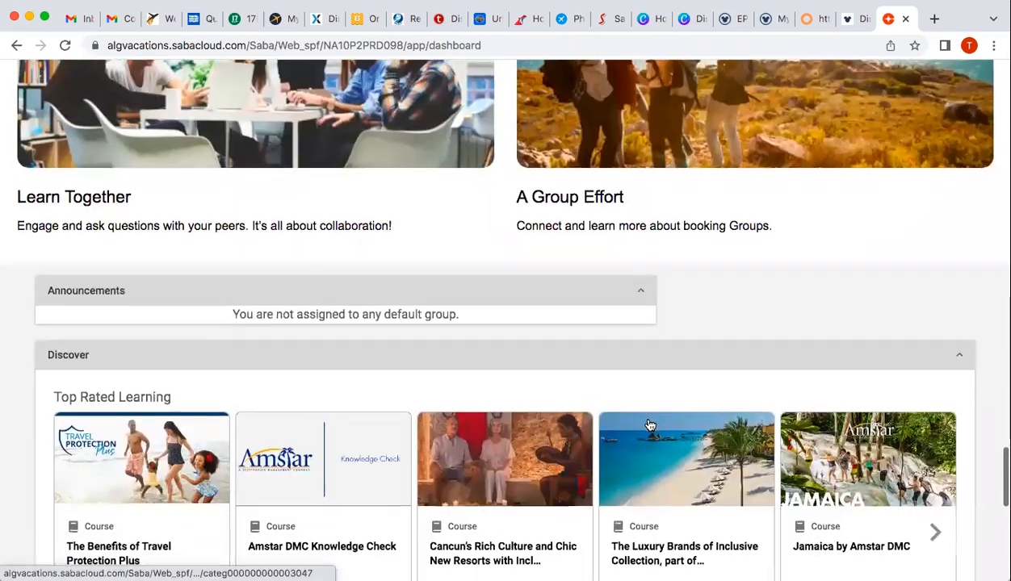
scroll(651, 425, "down", 4)
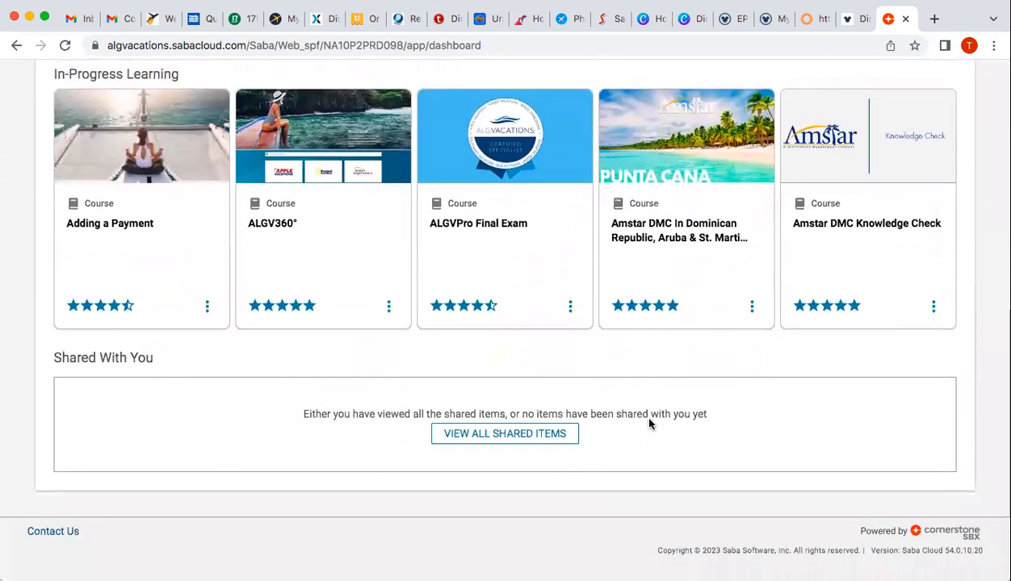
scroll(651, 424, "up", 4)
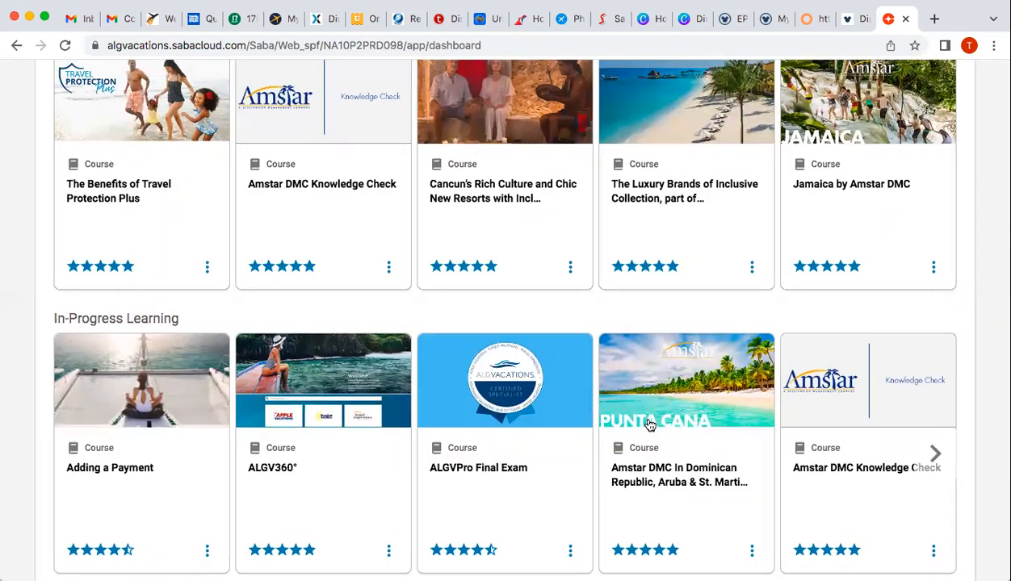
scroll(650, 425, "up", 10)
scroll(650, 426, "up", 15)
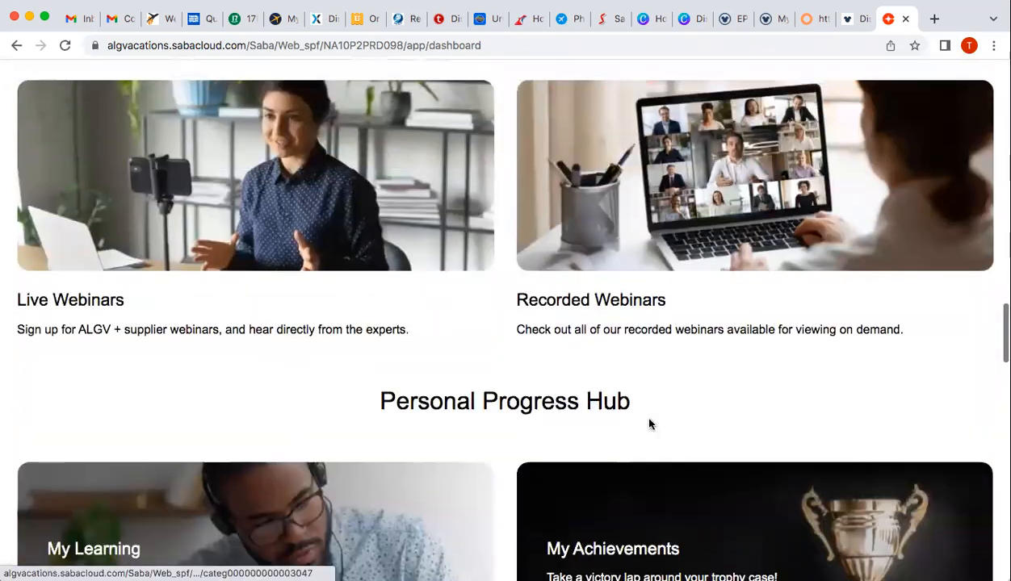
scroll(650, 424, "up", 5)
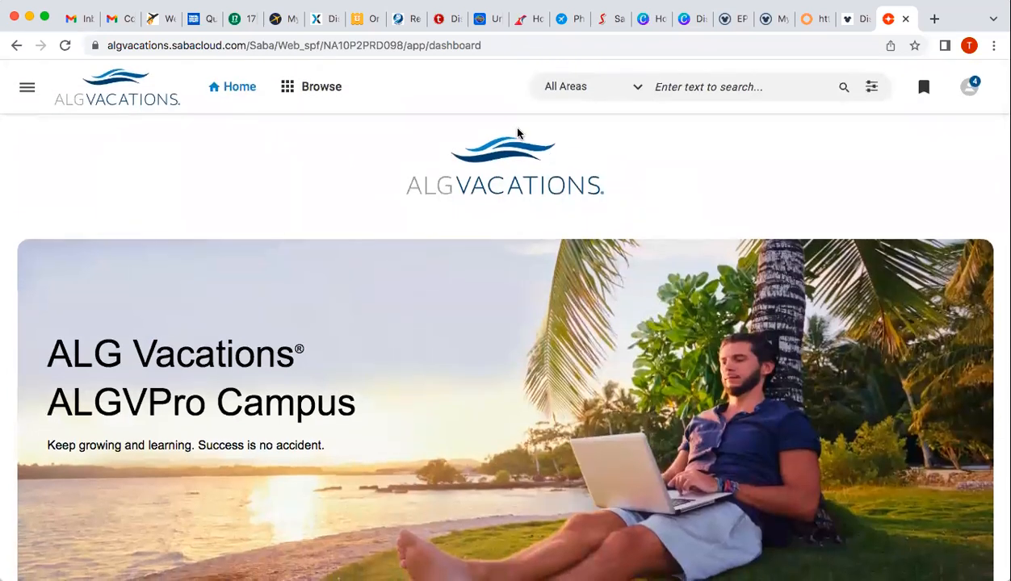
Open ALGV360° from Funjet's Agent Tools in a new tab, then switch back to Funjet
left_click(17, 46)
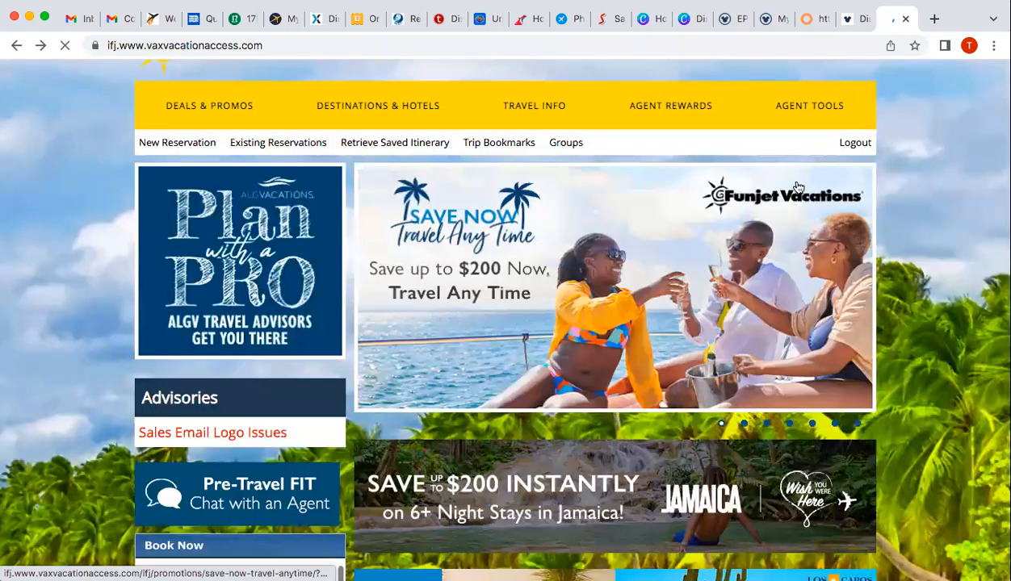
mouse_move(787, 108)
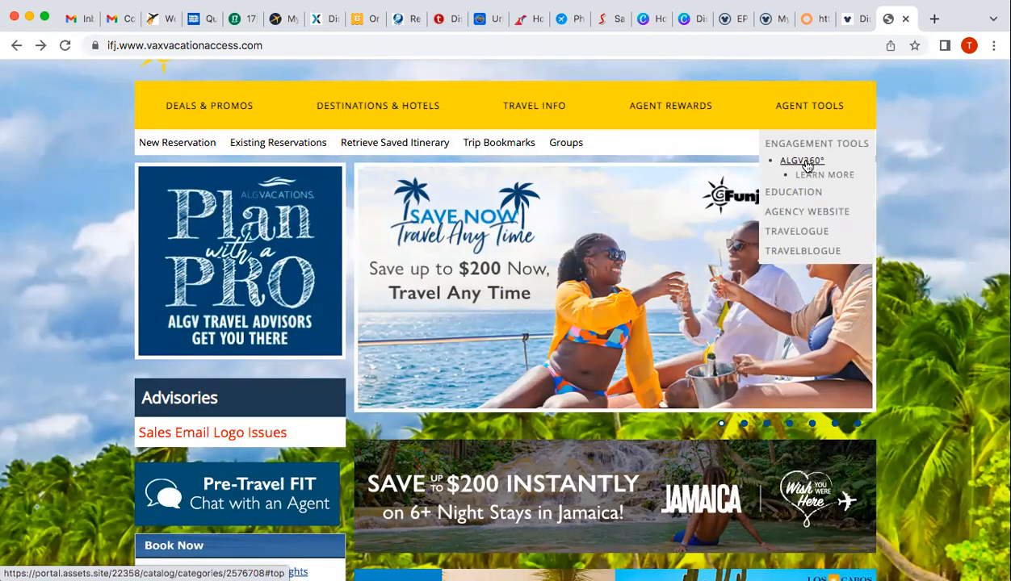
left_click(808, 164)
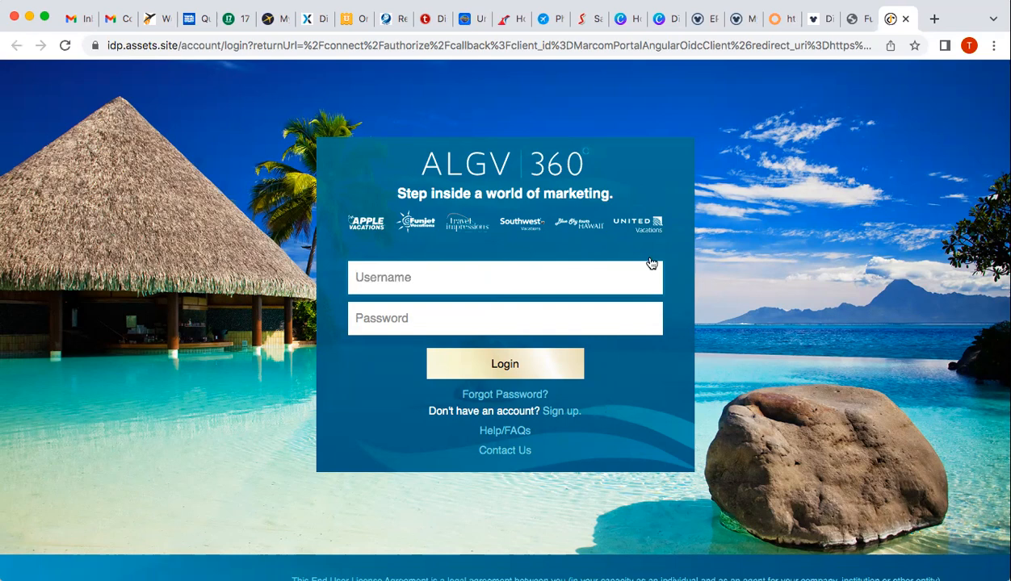
scroll(652, 262, "down", 2)
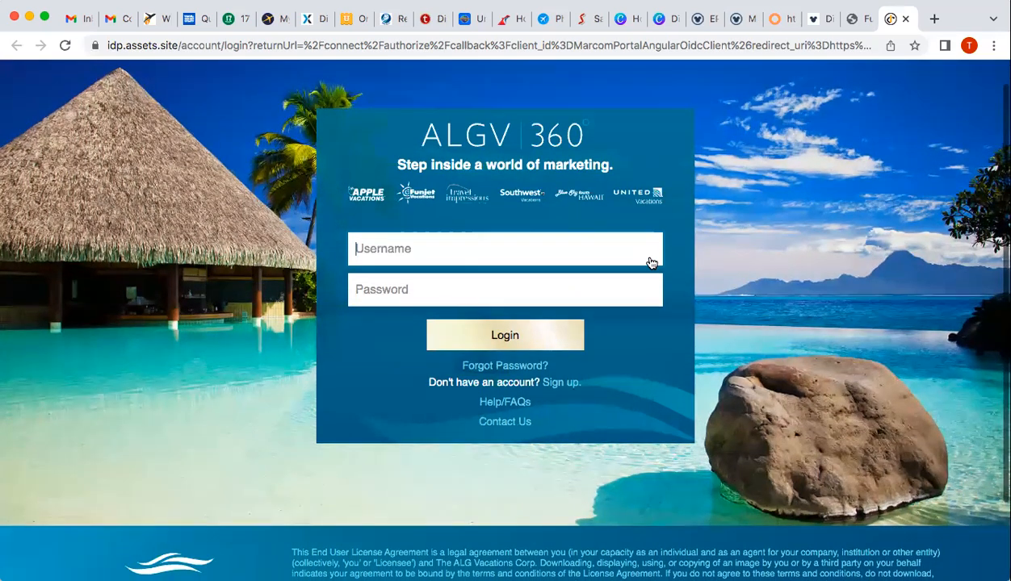
scroll(652, 261, "down", 4)
scroll(653, 261, "down", 3)
scroll(652, 261, "up", 8)
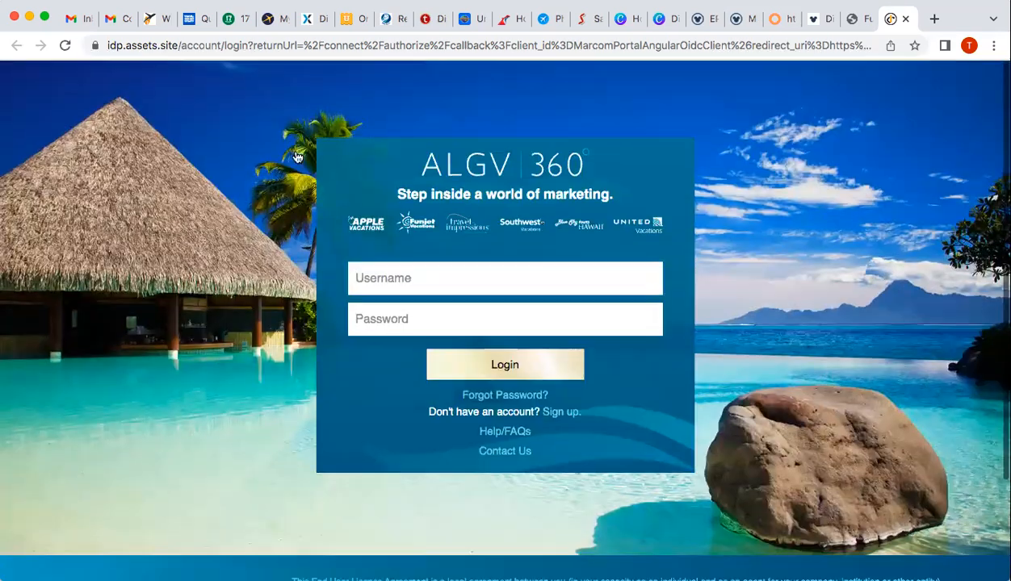
left_click(856, 21)
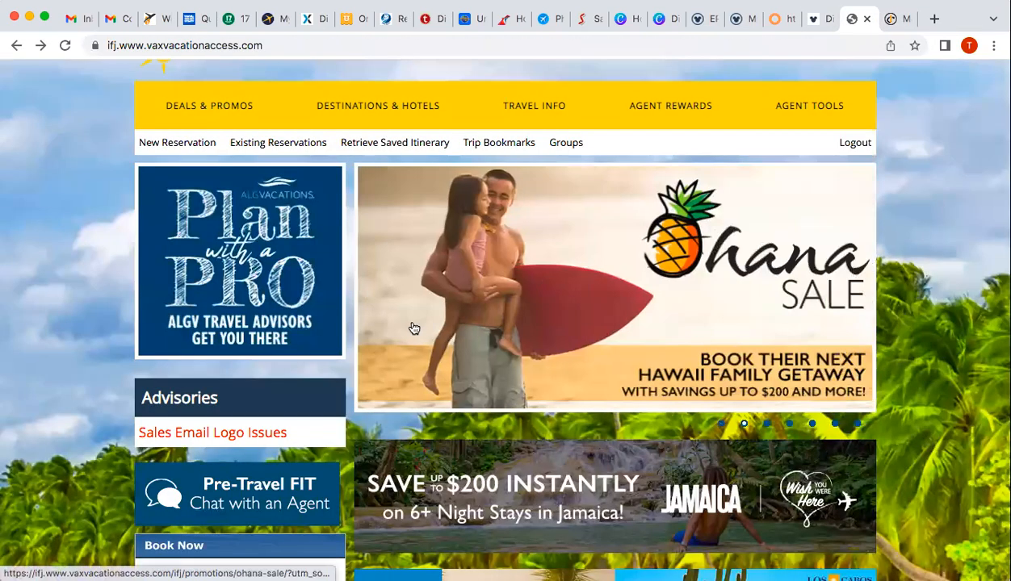
scroll(168, 373, "down", 2)
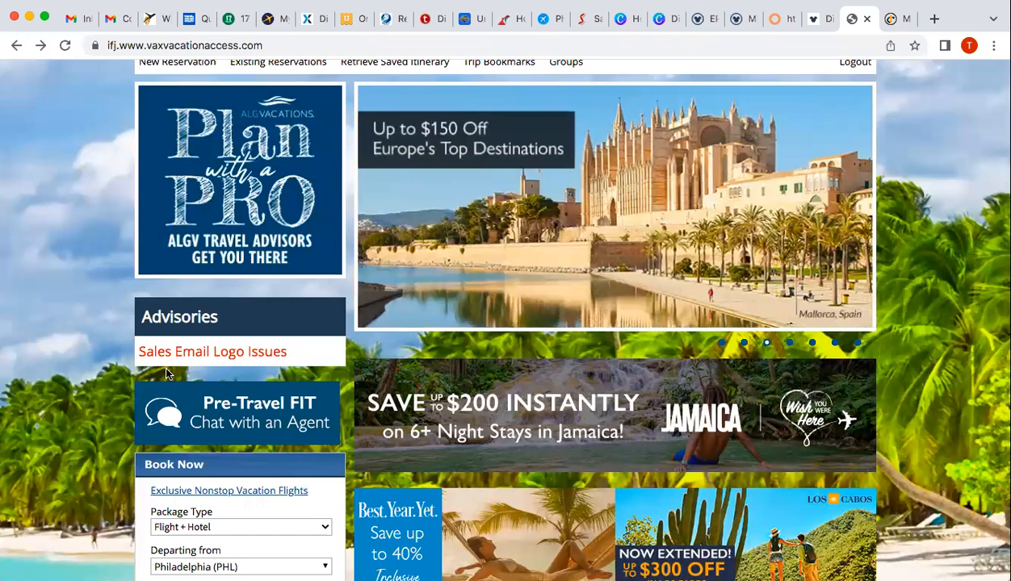
scroll(166, 373, "down", 3)
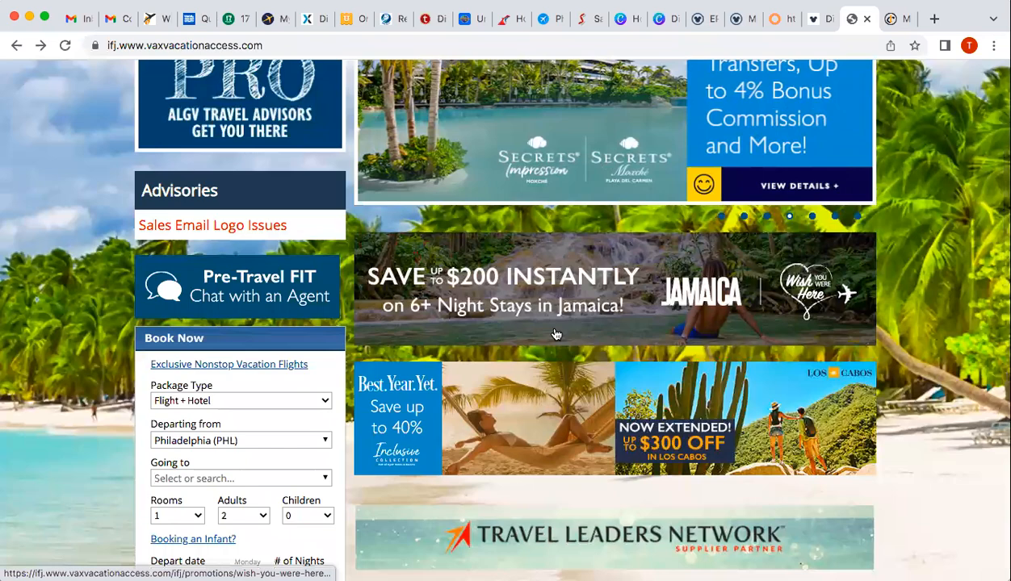
scroll(555, 334, "up", 3)
scroll(556, 335, "down", 2)
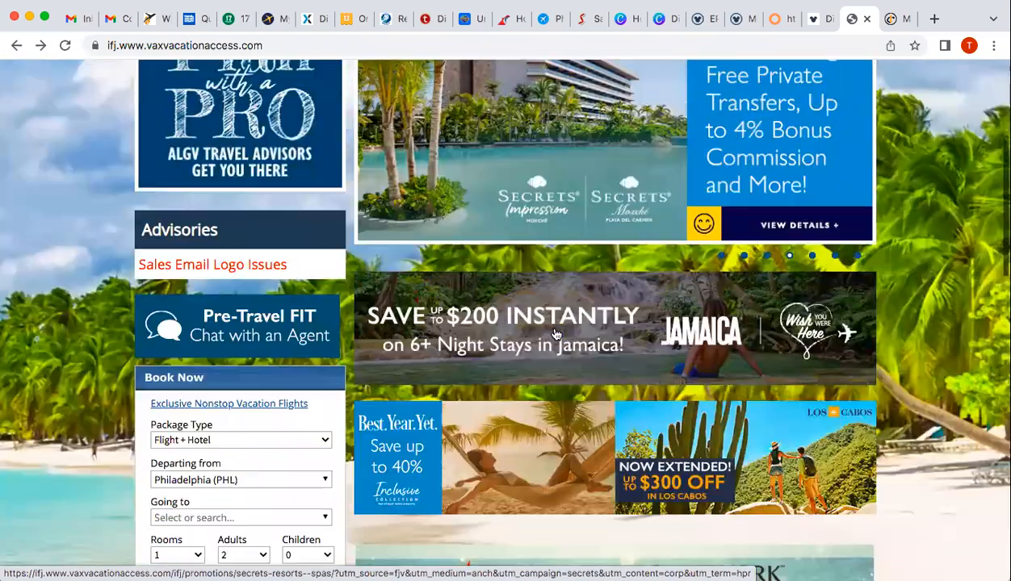
scroll(556, 334, "down", 5)
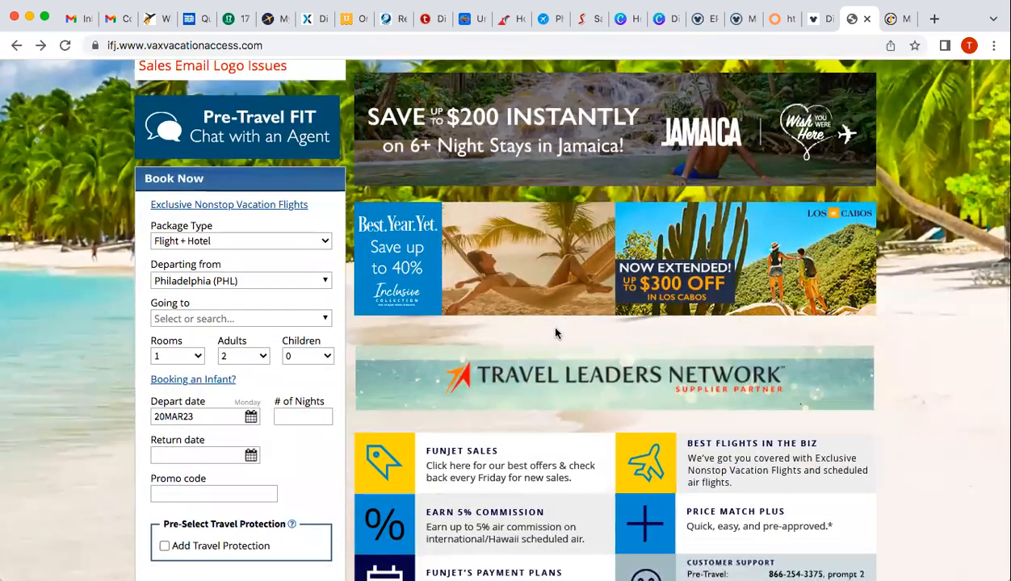
scroll(555, 332, "down", 2)
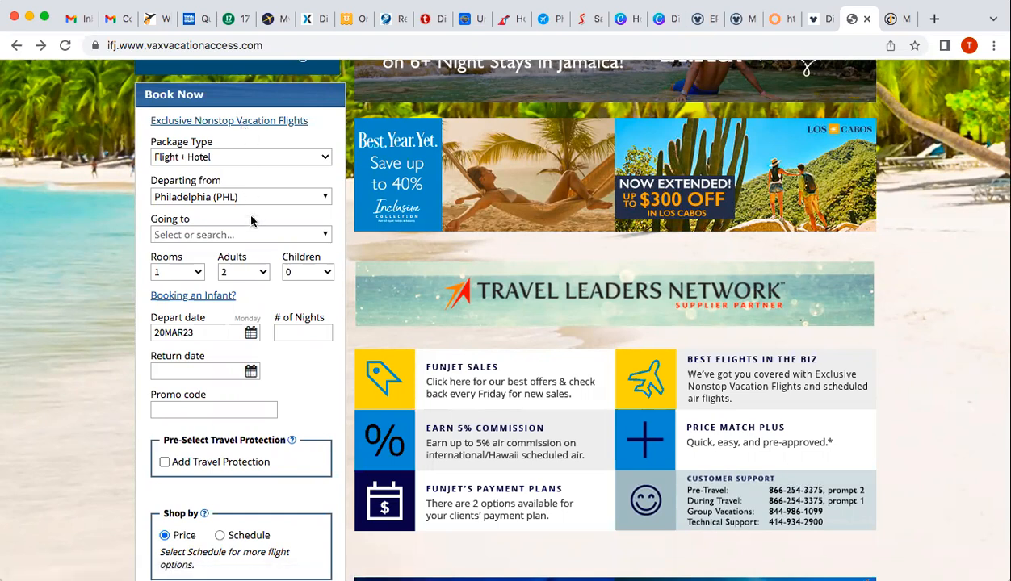
Keep Flight + Hotel and set Going to Cancun - Cancun AND Riviera Maya (CUN)
left_click(239, 163)
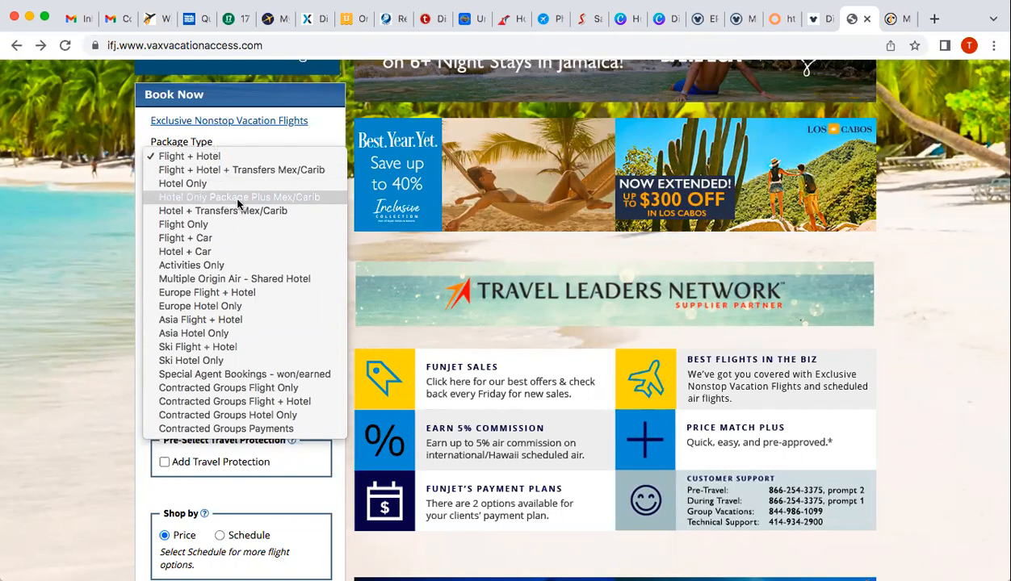
left_click(211, 163)
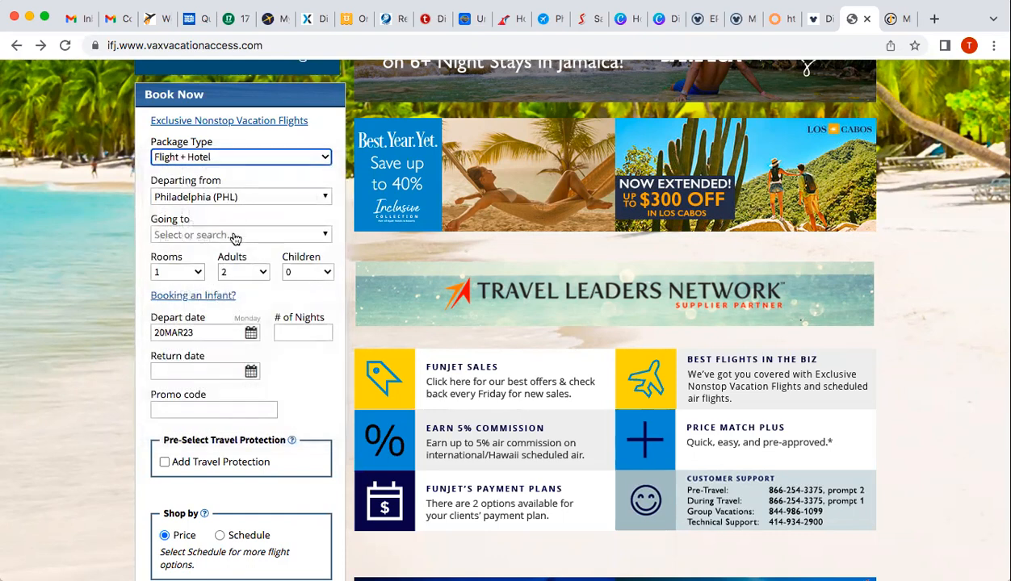
left_click(233, 236)
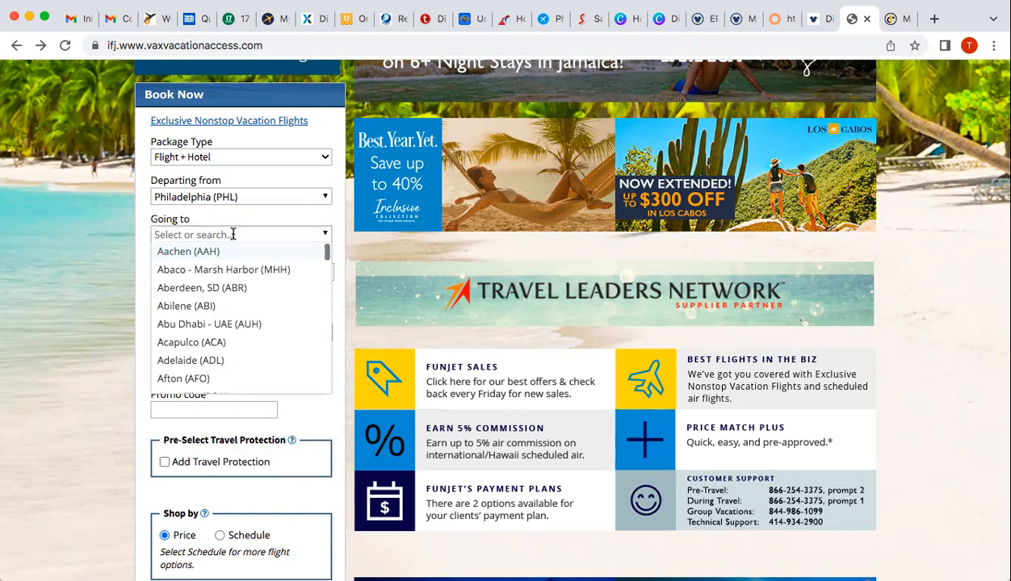
type("saint")
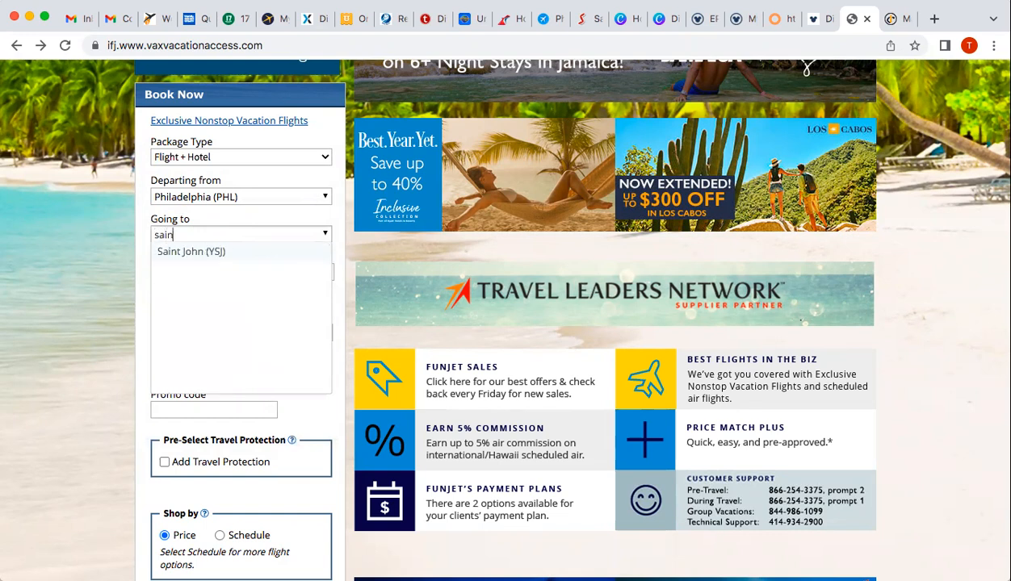
key("BackSpace")
key("BackSpace")
key("BackSpace")
type("t l")
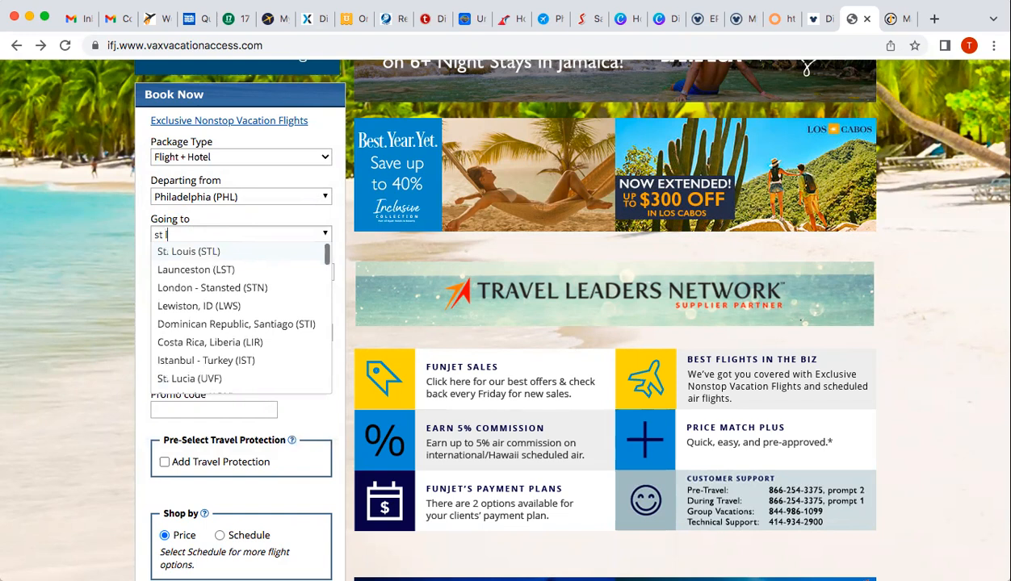
type("uci")
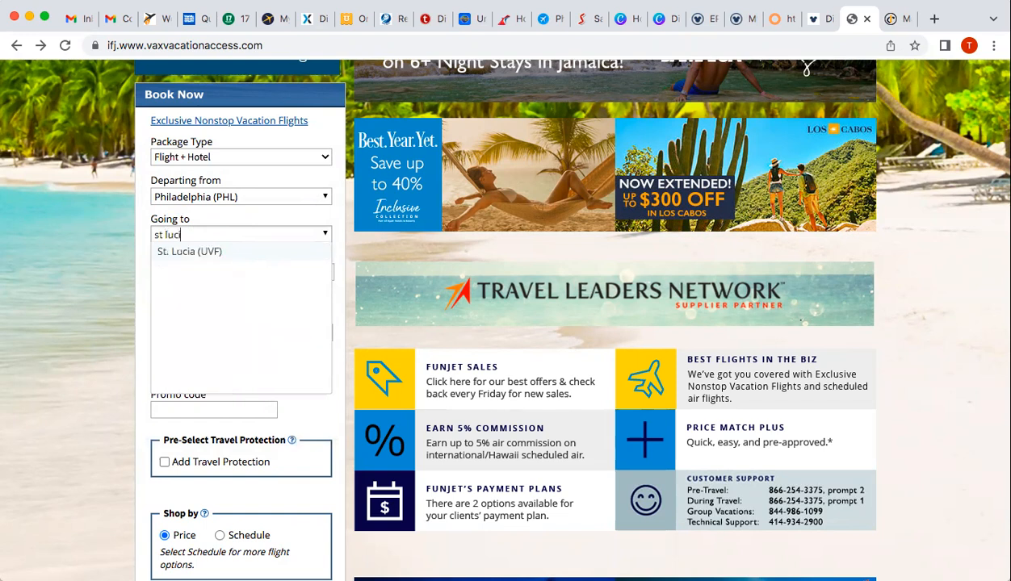
key("BackSpace")
key("BackSpace")
key("BackSpace")
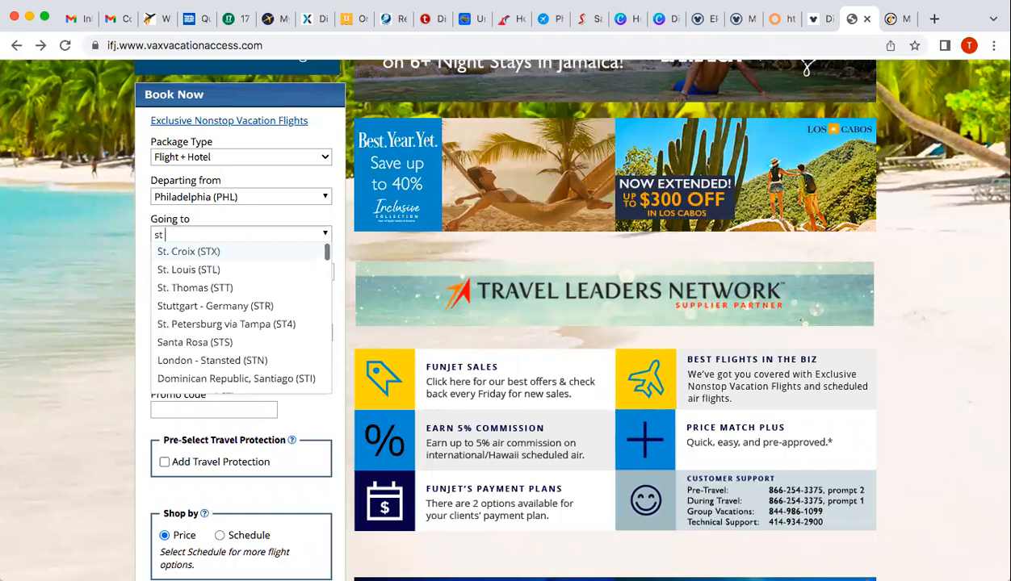
key("BackSpace")
key("BackSpace")
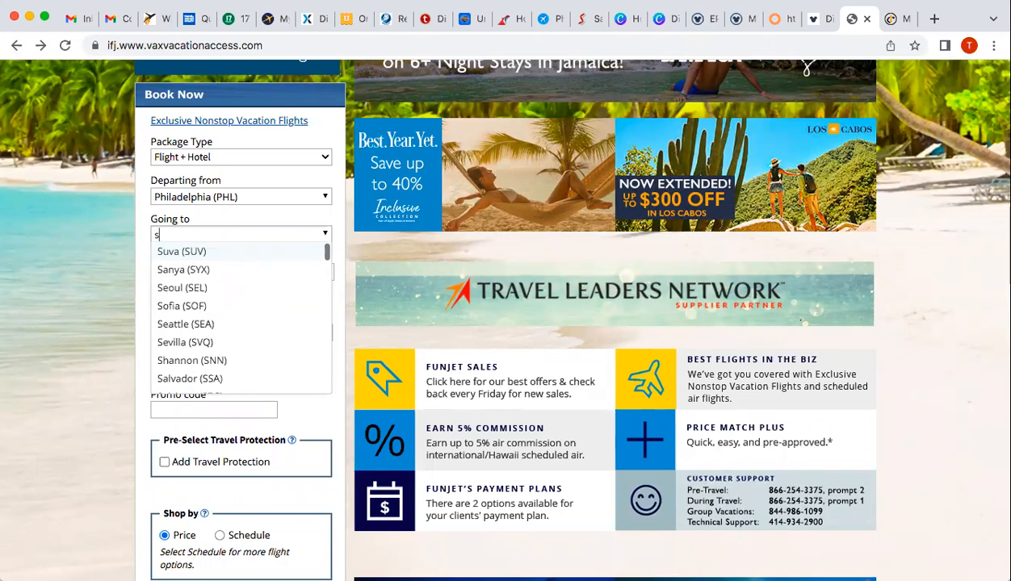
type("ca")
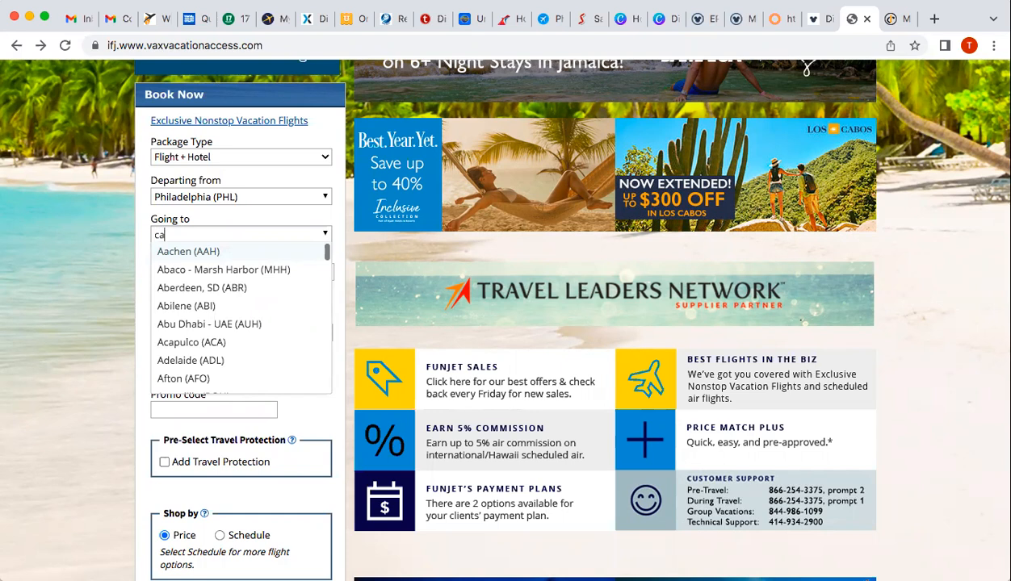
type("nc")
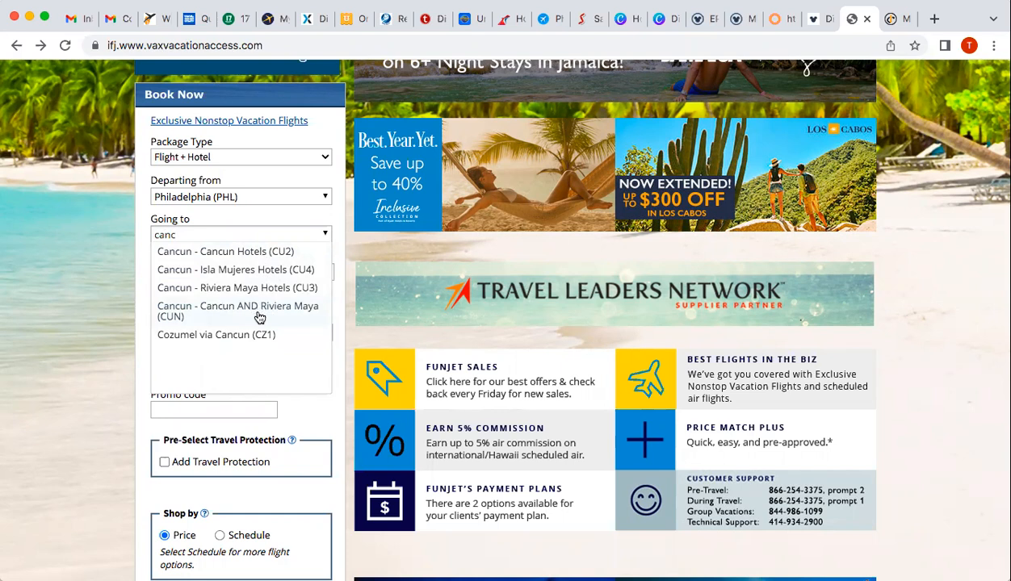
left_click(273, 313)
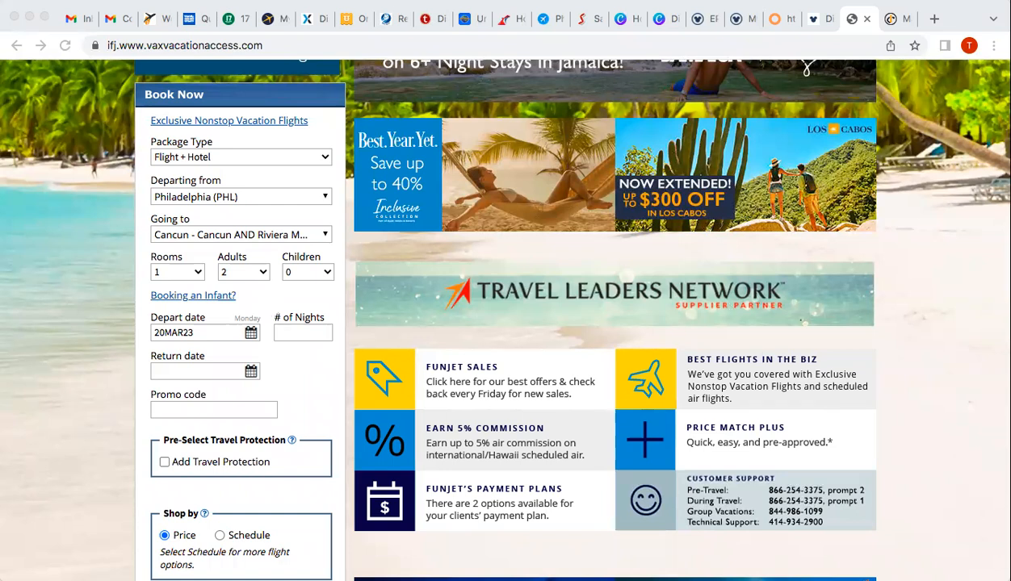
Set the departure date to 04MAY23 in the Book Now calendar
left_click(524, 385)
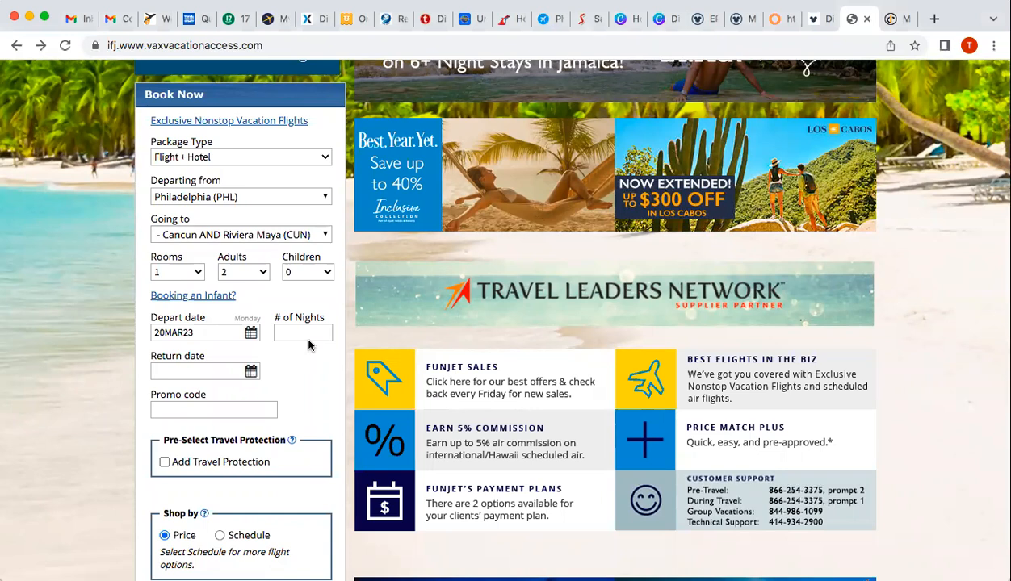
left_click(251, 334)
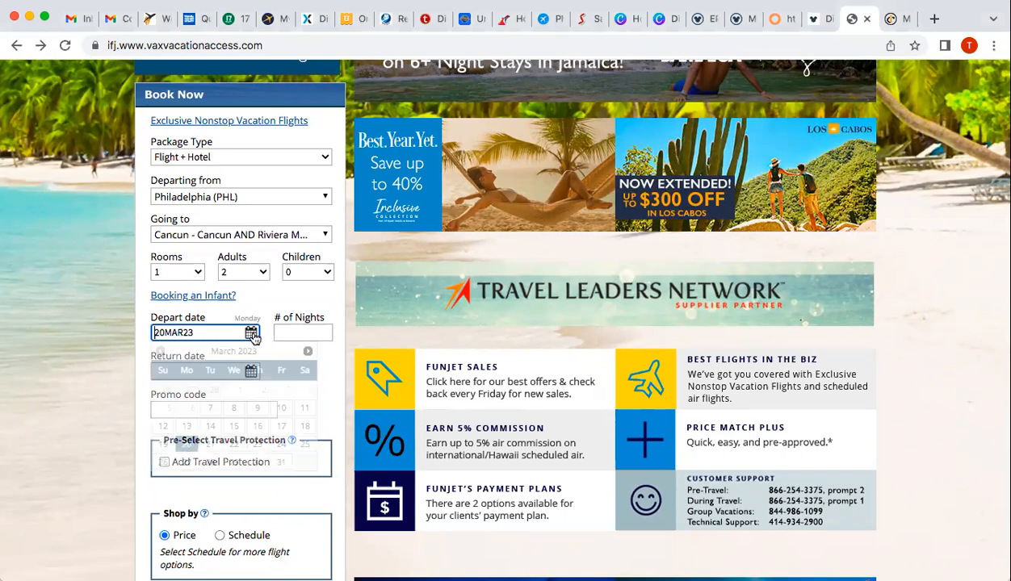
left_click(307, 352)
left_click(307, 352)
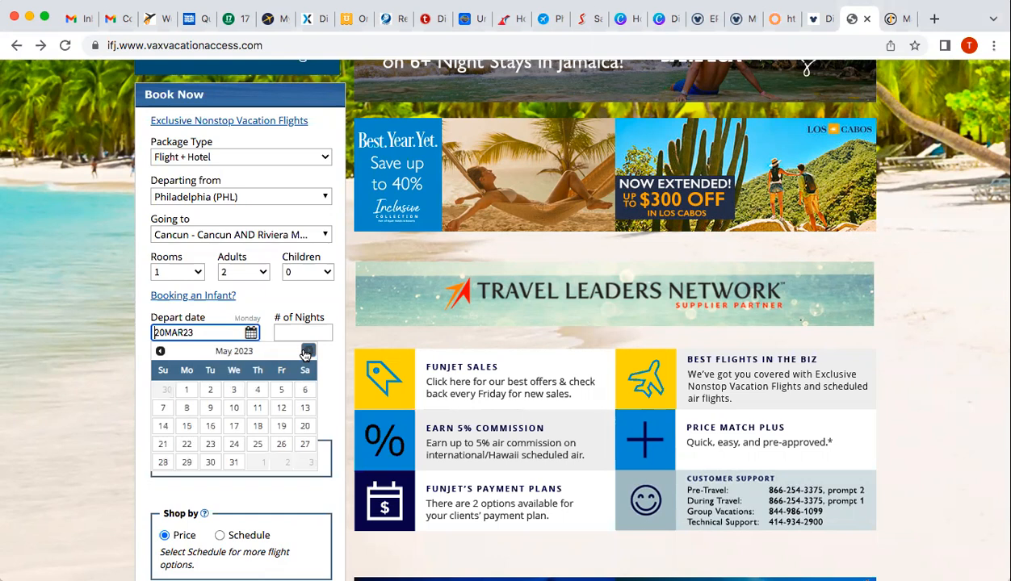
left_click(256, 392)
Enter 4 nights so the return date becomes 08MAY23
left_click(303, 332)
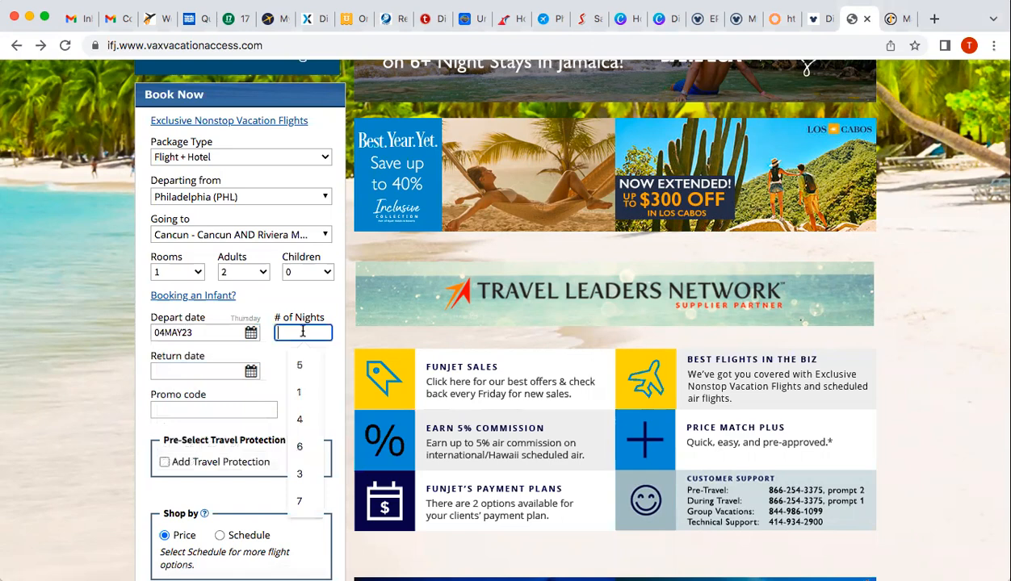
type("4")
left_click(305, 373)
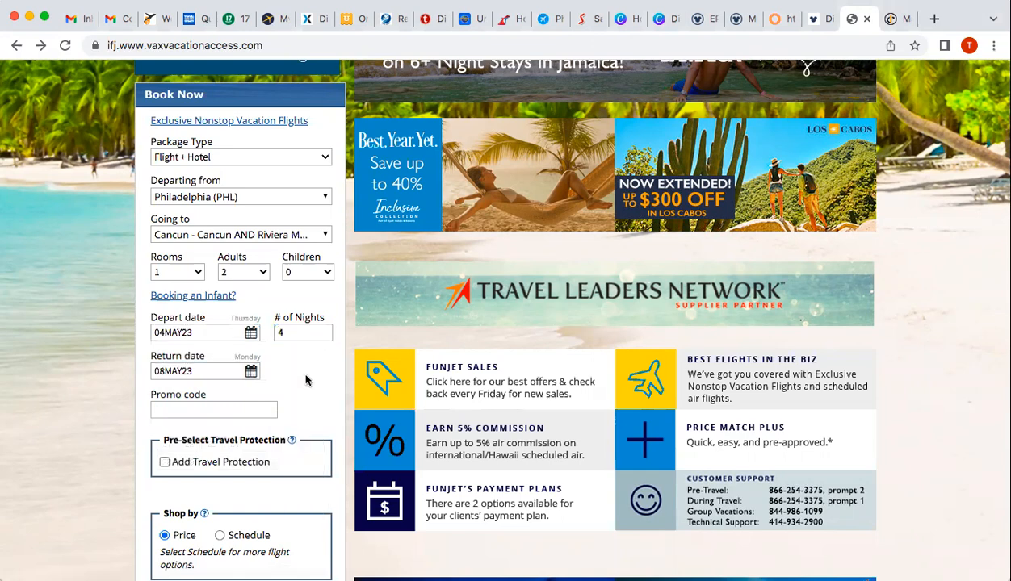
scroll(306, 381, "down", 4)
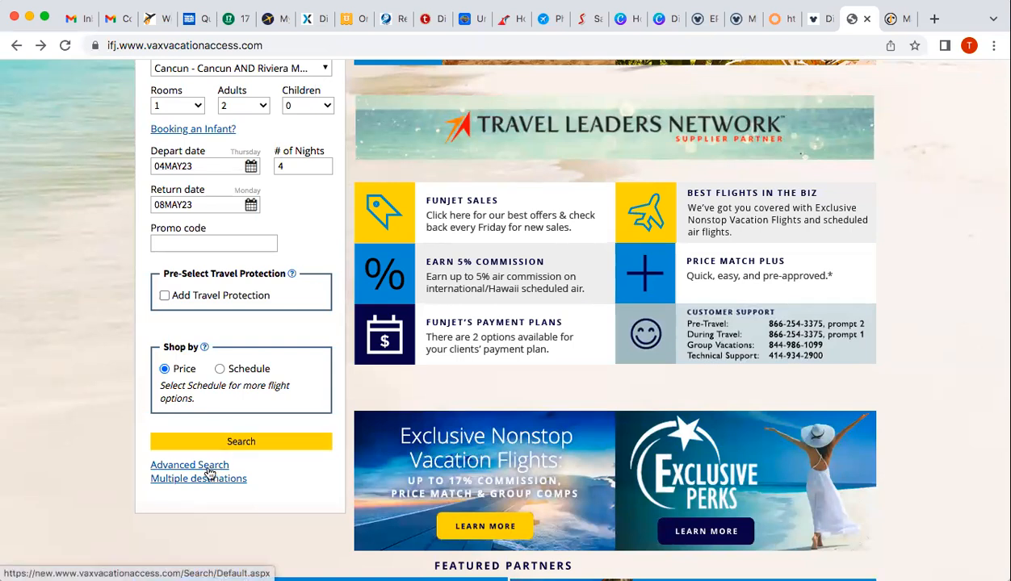
Search PHL to Cancun and review the $4,344.08 package with Spirit flights and 157 hotels
left_click(268, 443)
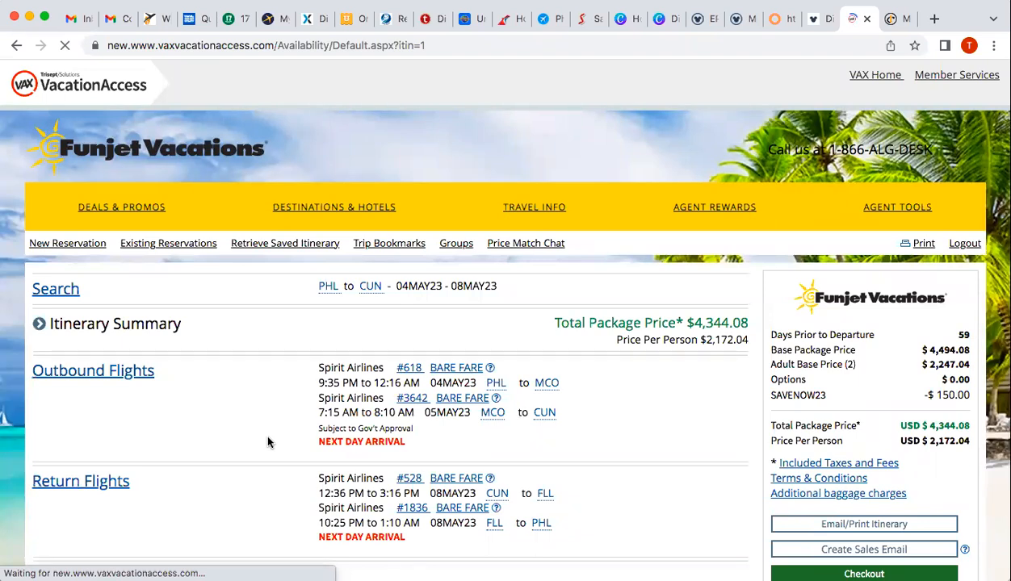
scroll(268, 442, "down", 5)
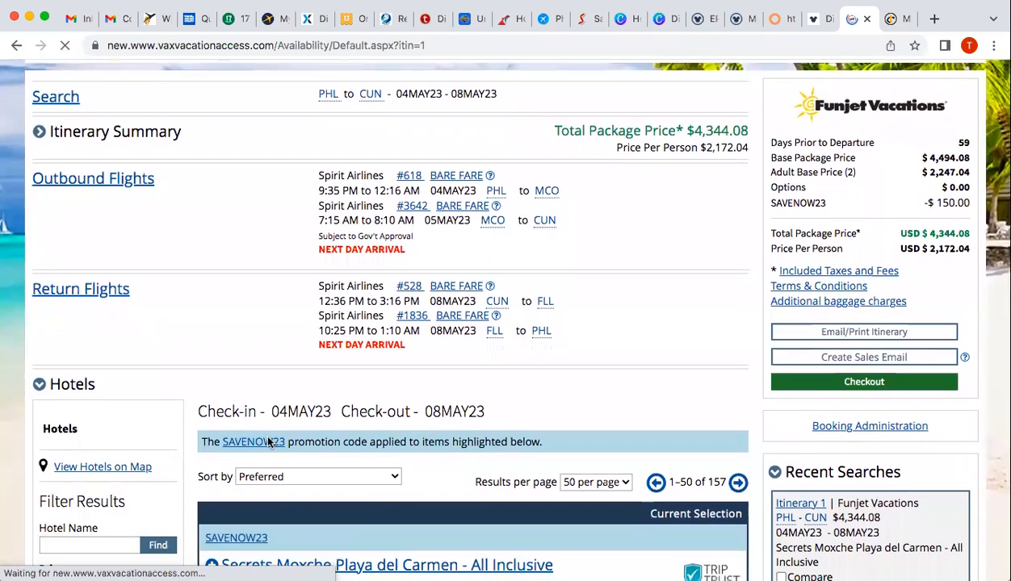
scroll(268, 442, "up", 1)
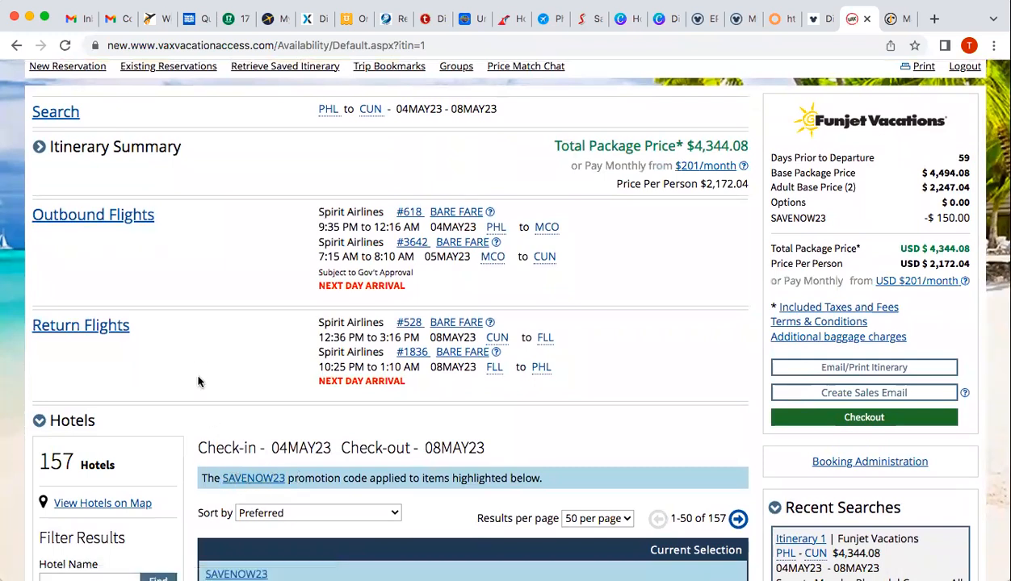
scroll(200, 381, "down", 1)
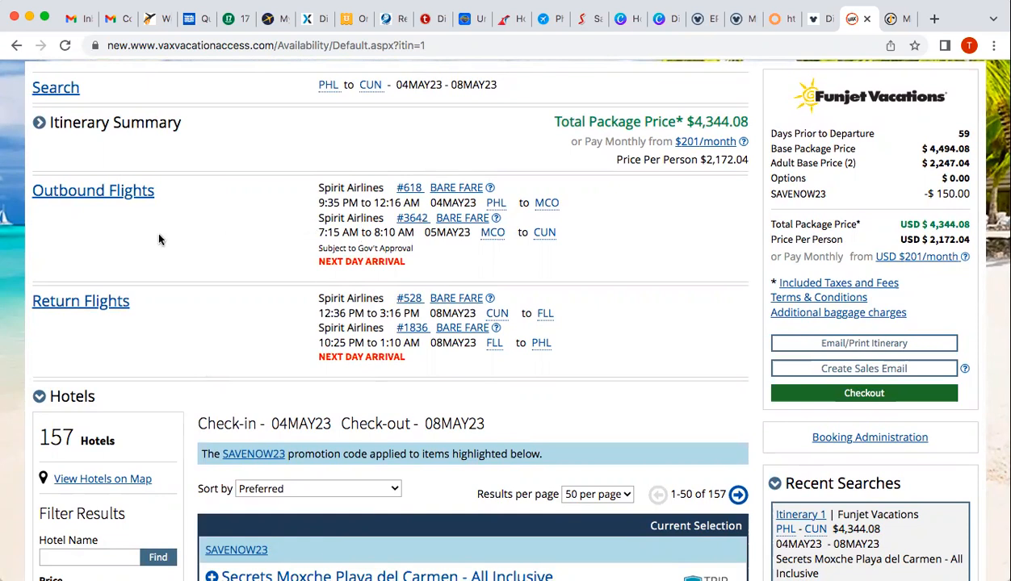
Bring up the 62 alternative outbound flights, sorted lowest to highest price
left_click(111, 199)
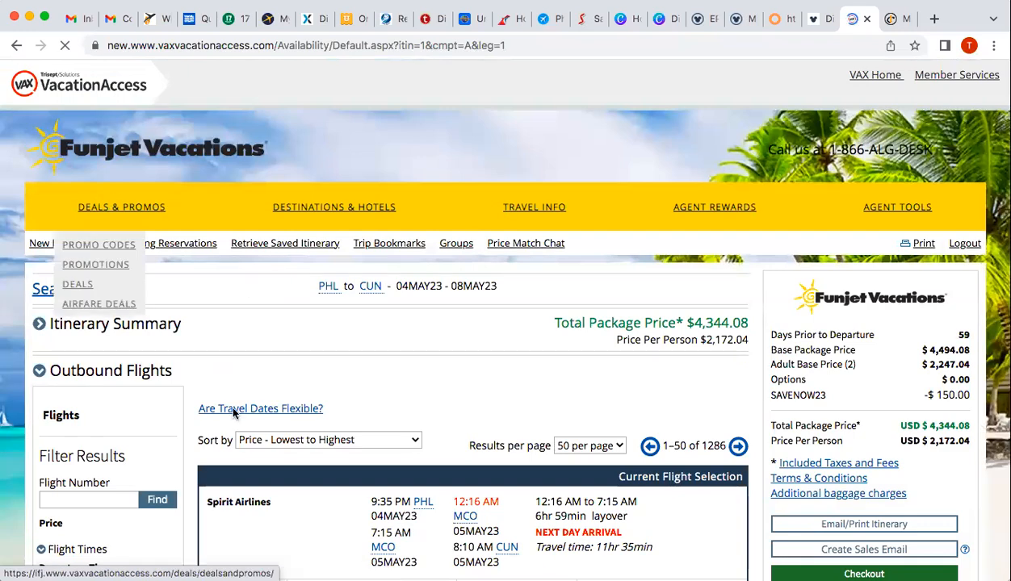
scroll(233, 414, "down", 5)
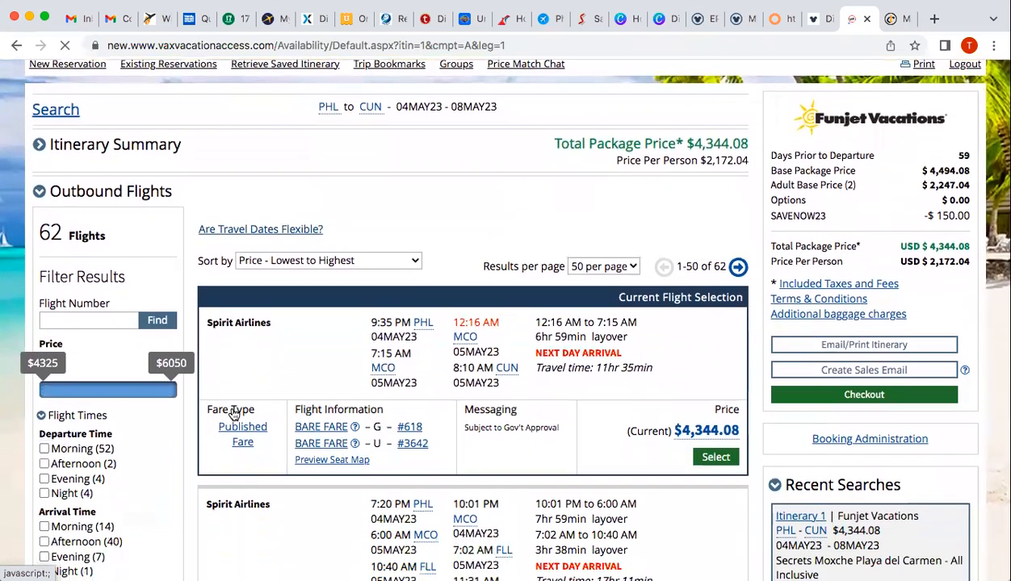
scroll(232, 410, "down", 1)
scroll(233, 410, "up", 1)
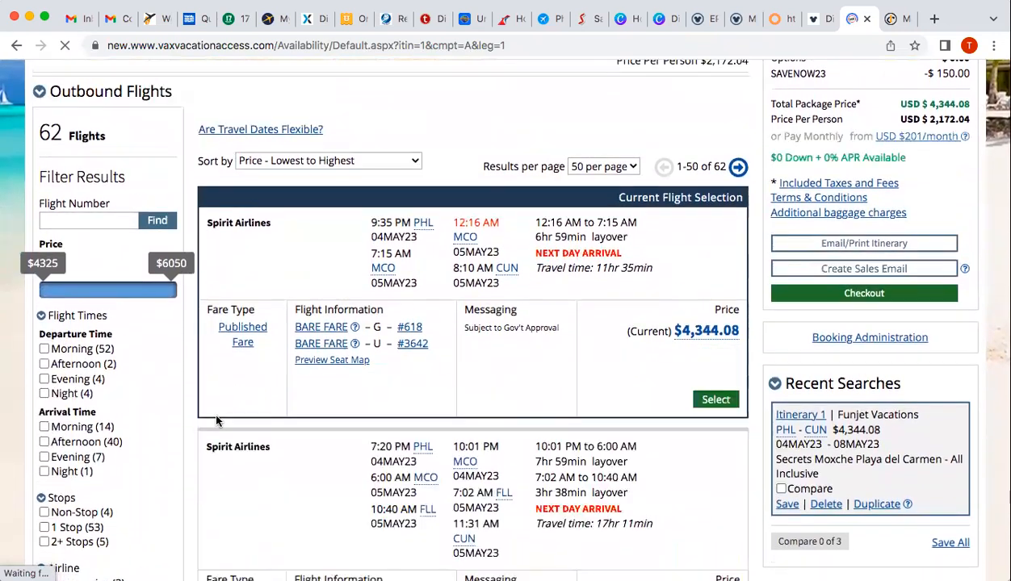
Filter outbound flights to Non-Stop only and review the four fares, led by American #1262 from $5,104.46
left_click(45, 513)
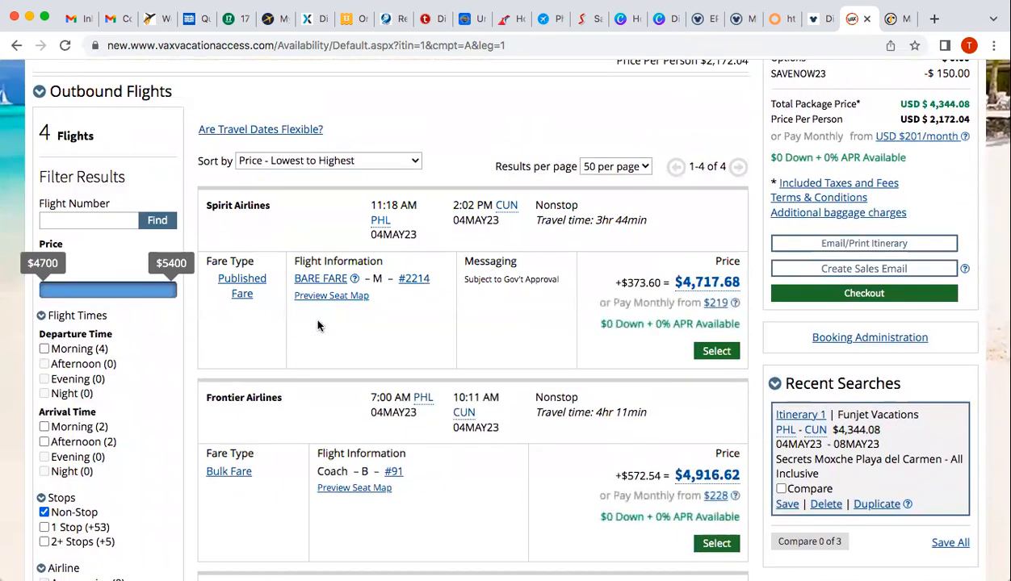
scroll(339, 366, "down", 1)
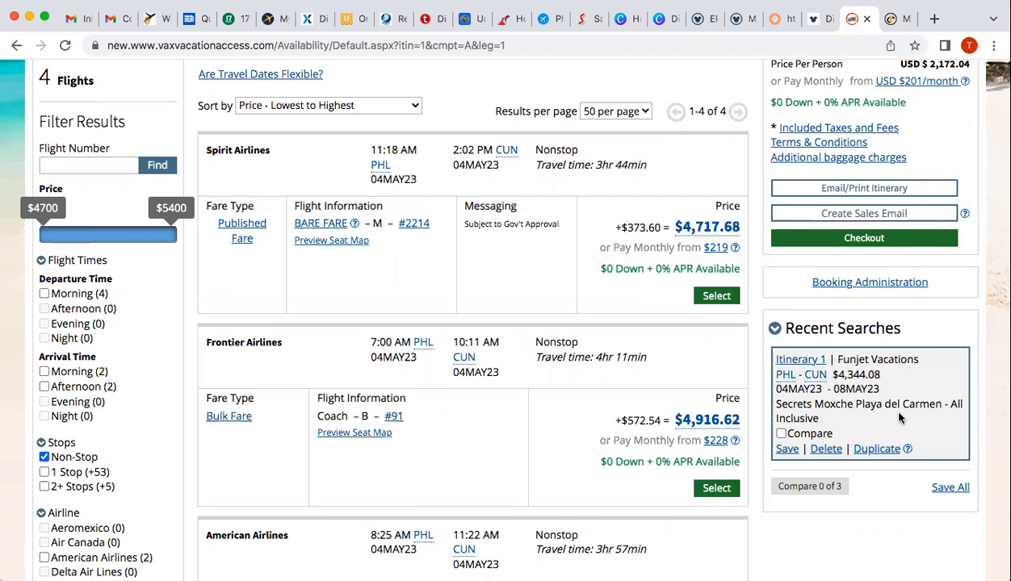
scroll(460, 432, "down", 2)
scroll(461, 432, "down", 1)
scroll(460, 426, "down", 1)
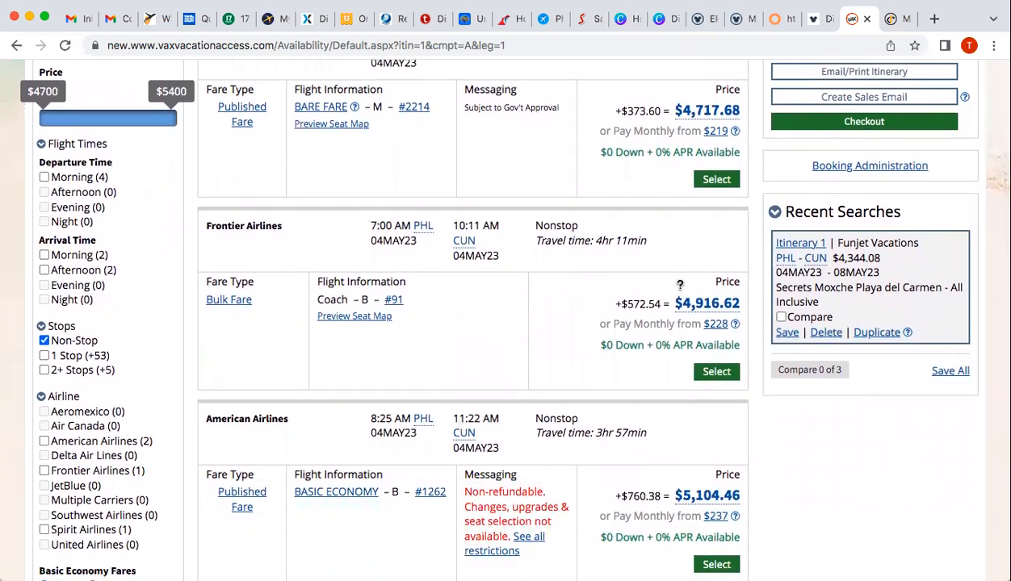
mouse_move(701, 306)
scroll(565, 349, "down", 2)
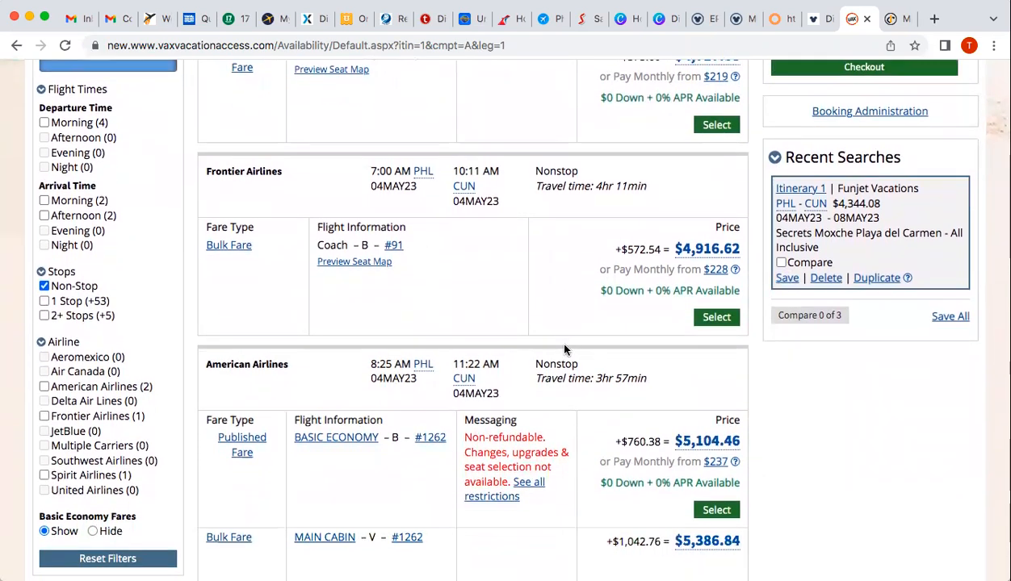
scroll(565, 349, "down", 3)
scroll(565, 350, "down", 2)
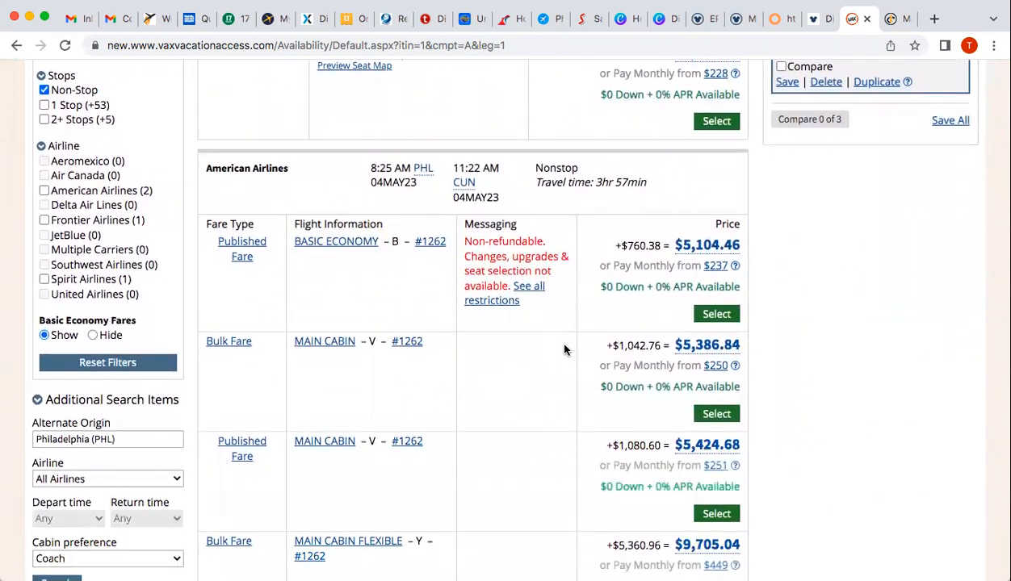
scroll(565, 349, "up", 5)
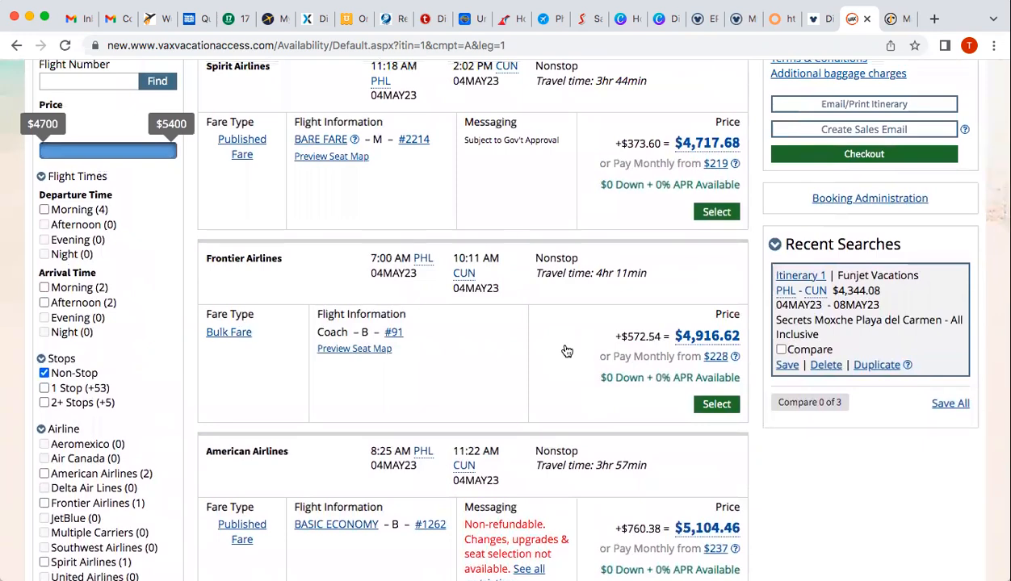
scroll(567, 351, "down", 5)
scroll(564, 348, "down", 1)
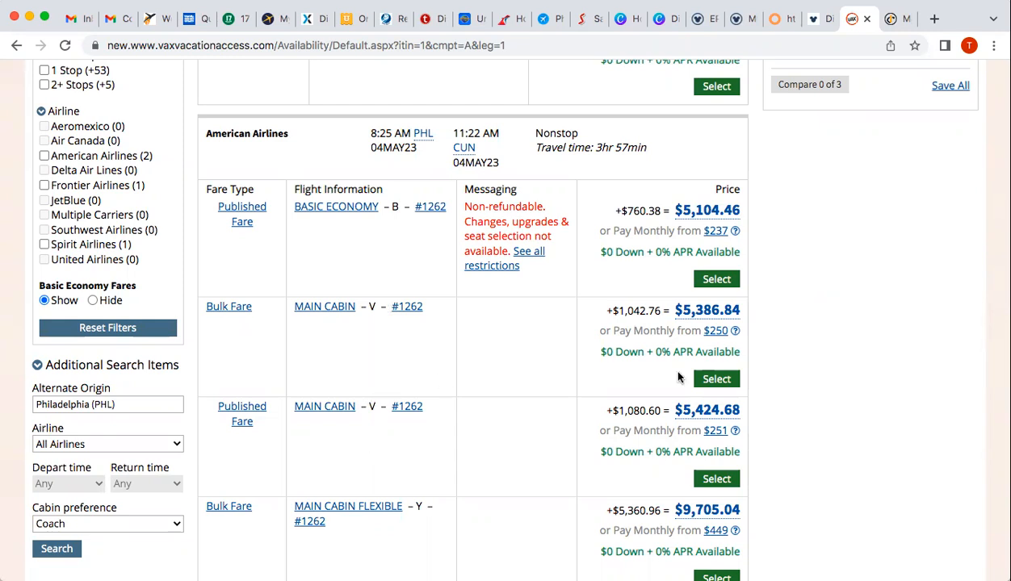
Select the American Airlines Bulk Fare Main Cabin #1262 outbound at $5,386.84
left_click(716, 379)
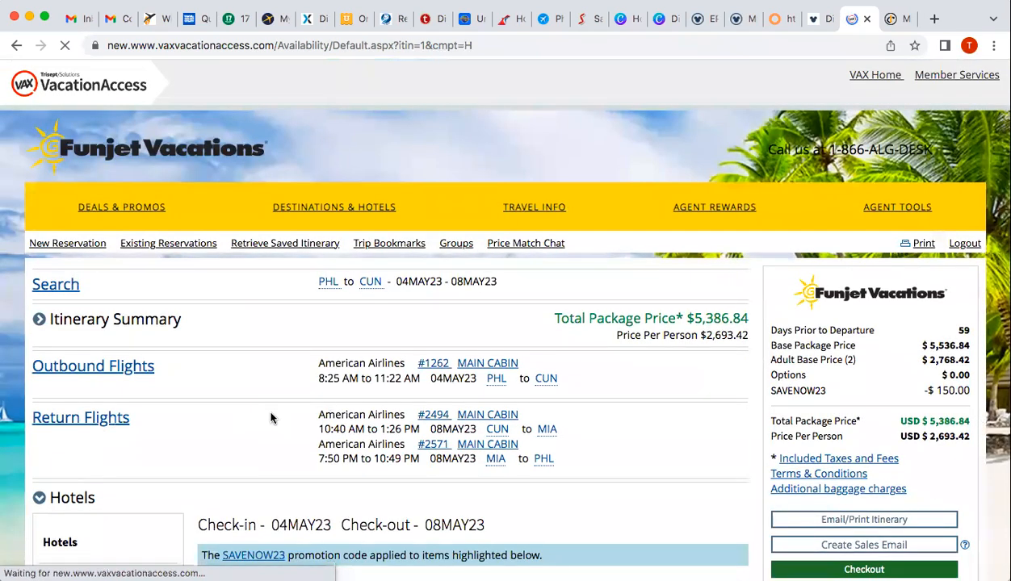
scroll(193, 325, "down", 2)
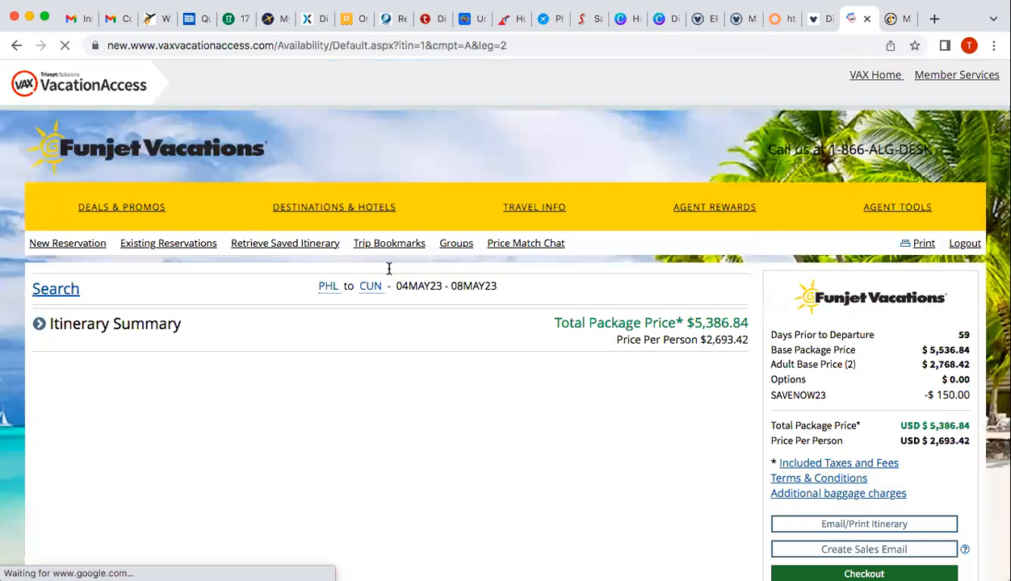
scroll(388, 268, "down", 5)
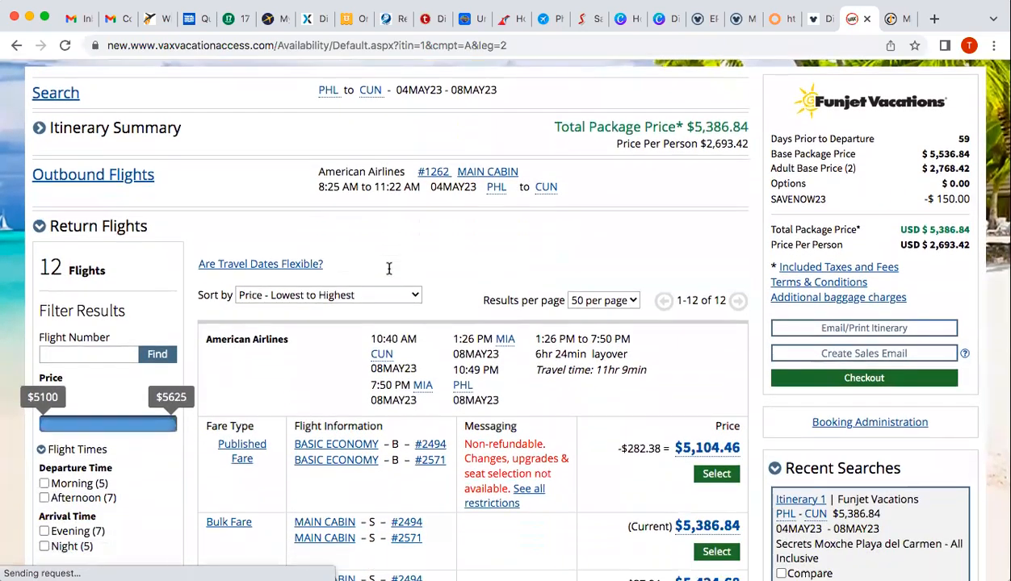
Filter return flights to the two nonstop options, starting at $5,275.74
left_click(44, 443)
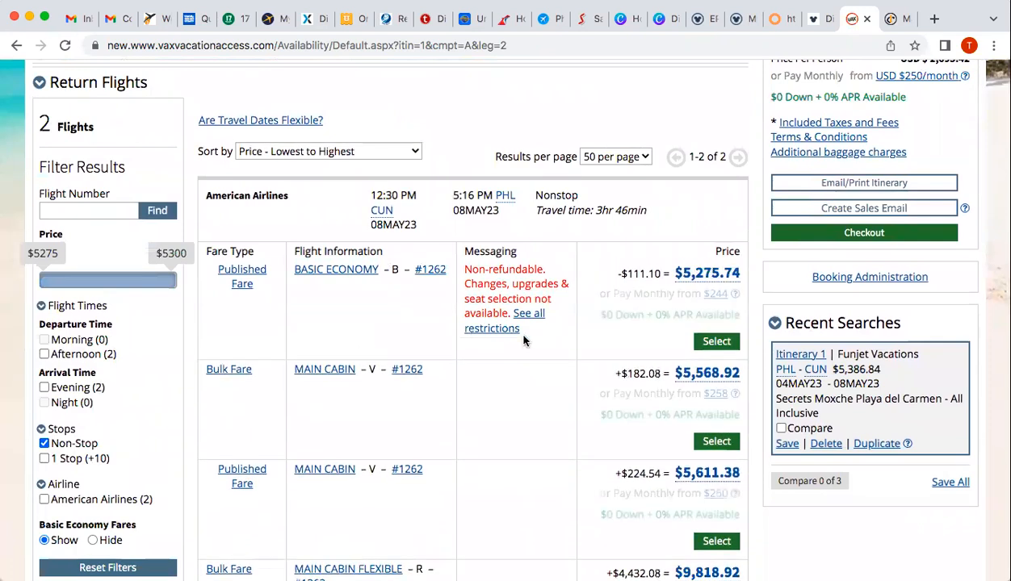
scroll(510, 389, "down", 2)
scroll(510, 389, "down", 2)
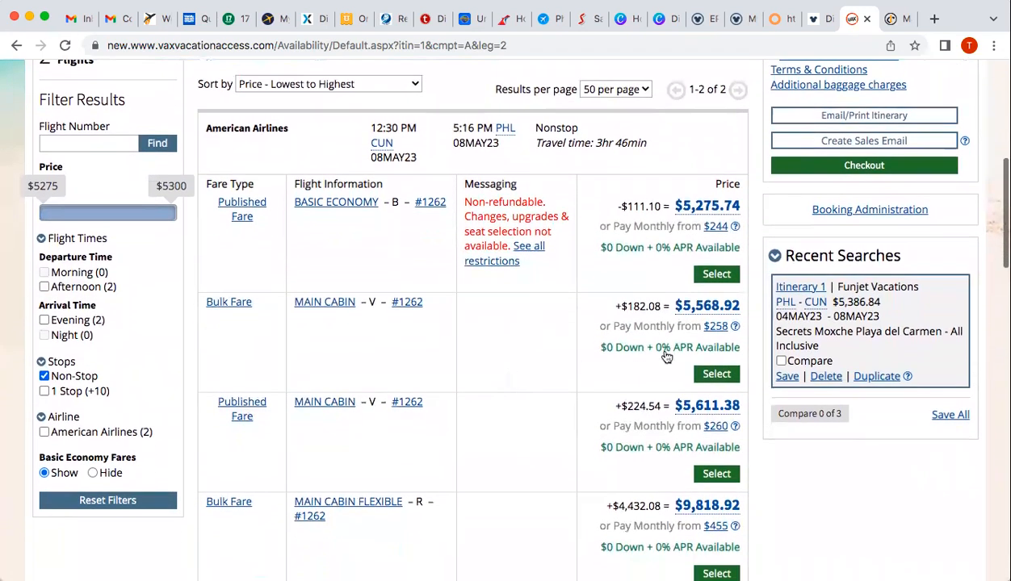
Select the American Main Cabin #1262 nonstop return, bringing the package total to $5,568.92
left_click(708, 374)
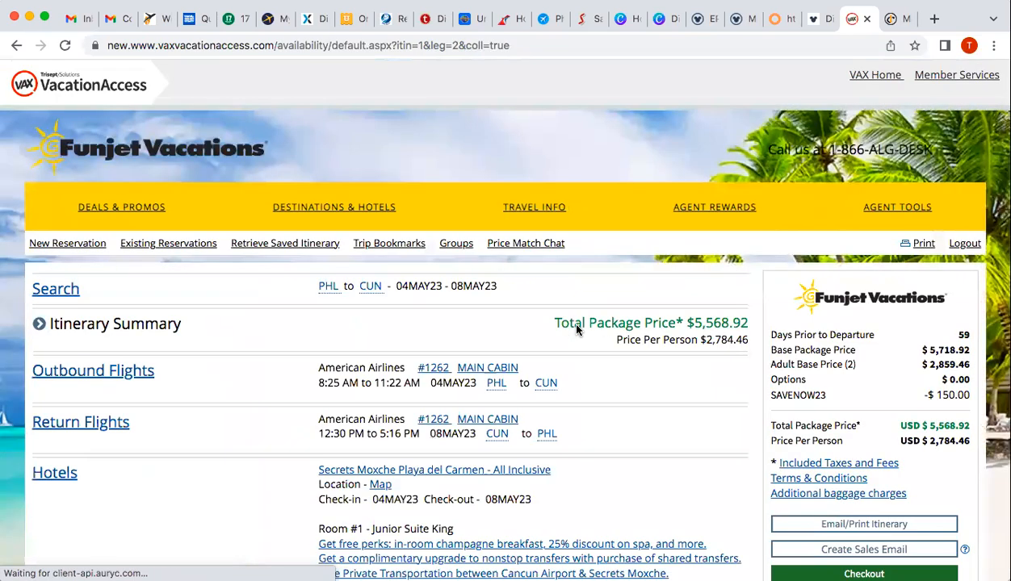
scroll(244, 390, "down", 3)
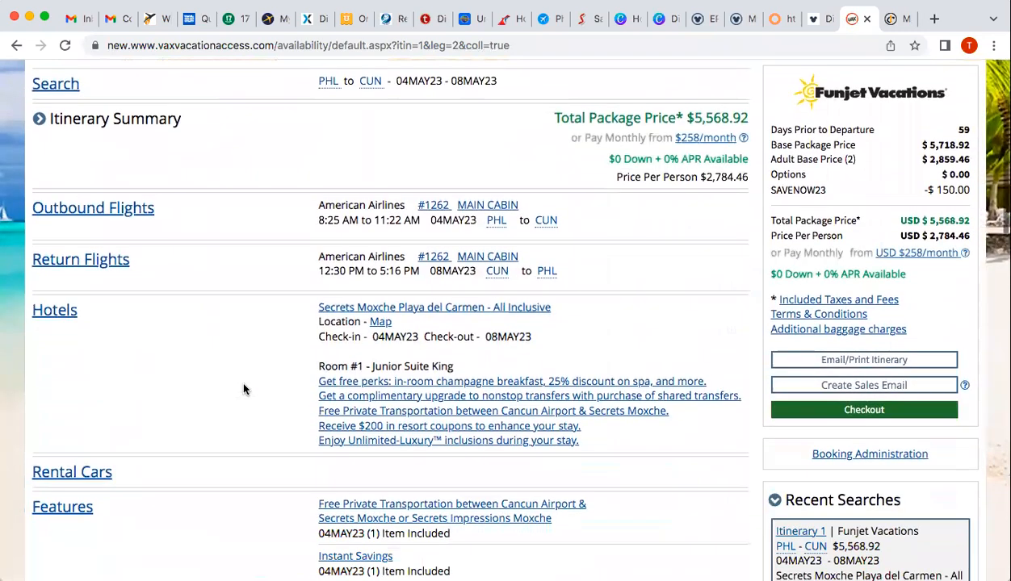
left_click(51, 318)
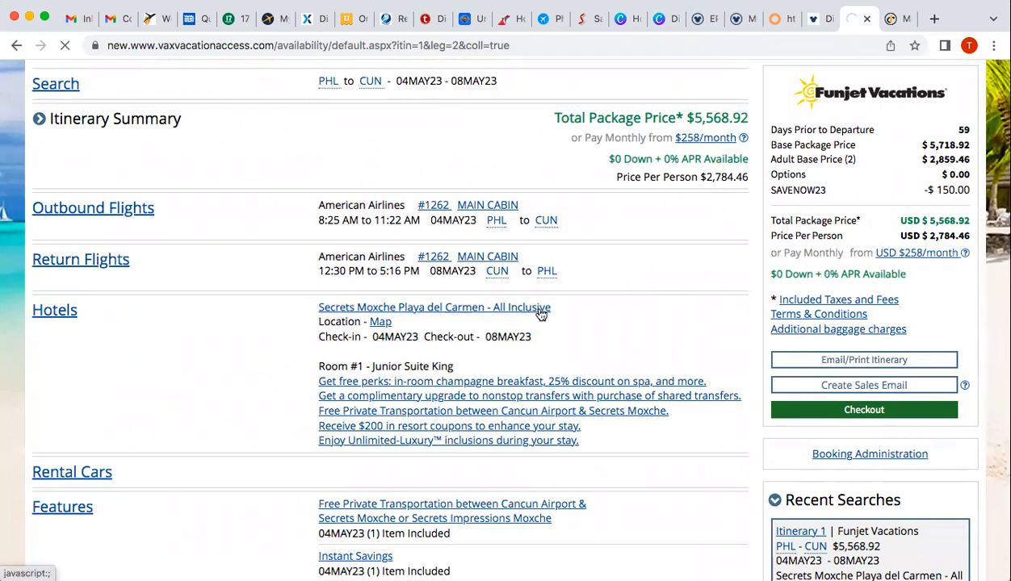
Go to the 157 Cancun hotel results and open the Sort by dropdown
left_click(54, 316)
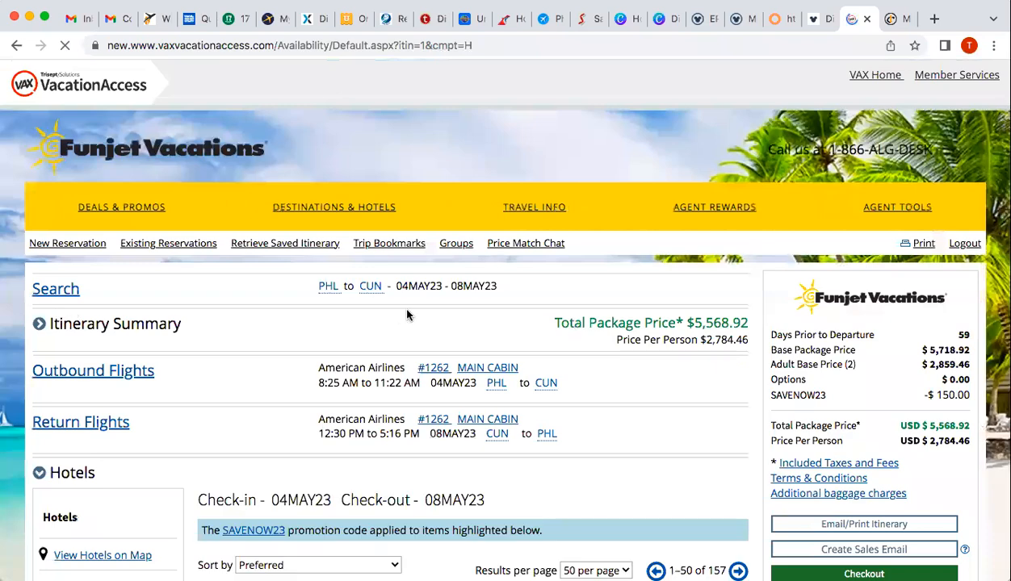
scroll(407, 315, "down", 3)
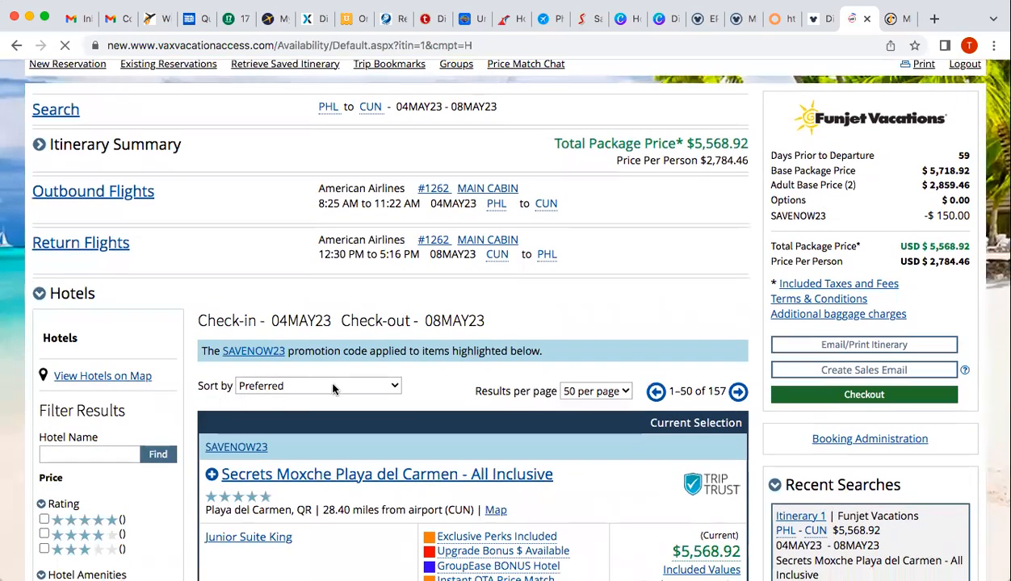
scroll(422, 383, "down", 1)
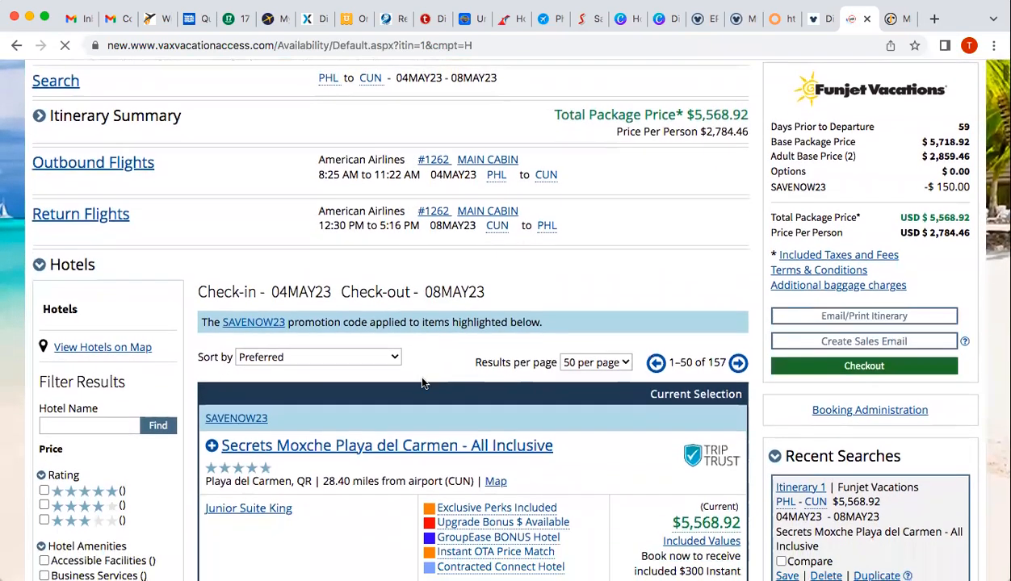
left_click(376, 364)
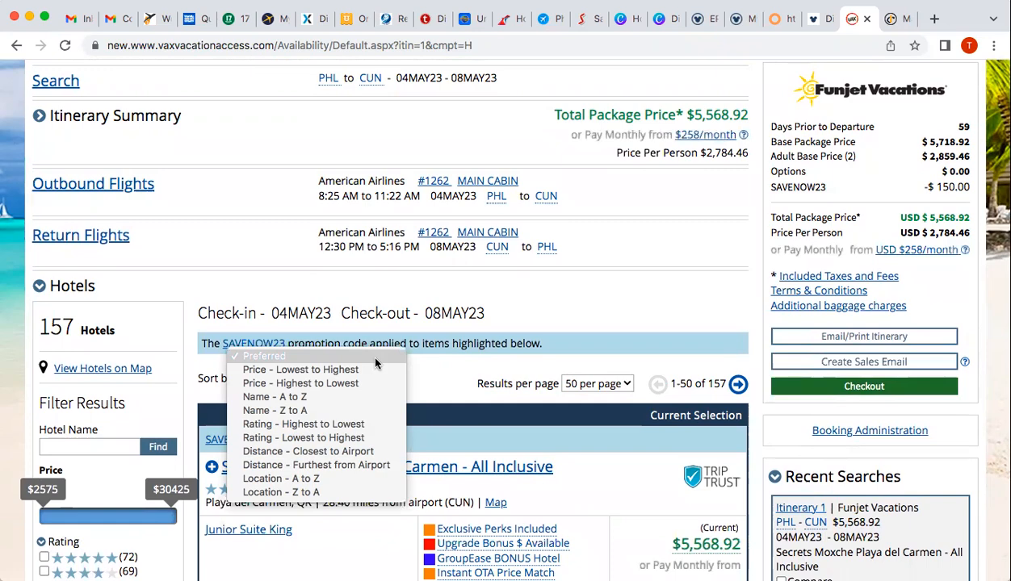
Keep the hotels sorted by Preferred and browse the listings past Secrets Moxche
left_click(375, 360)
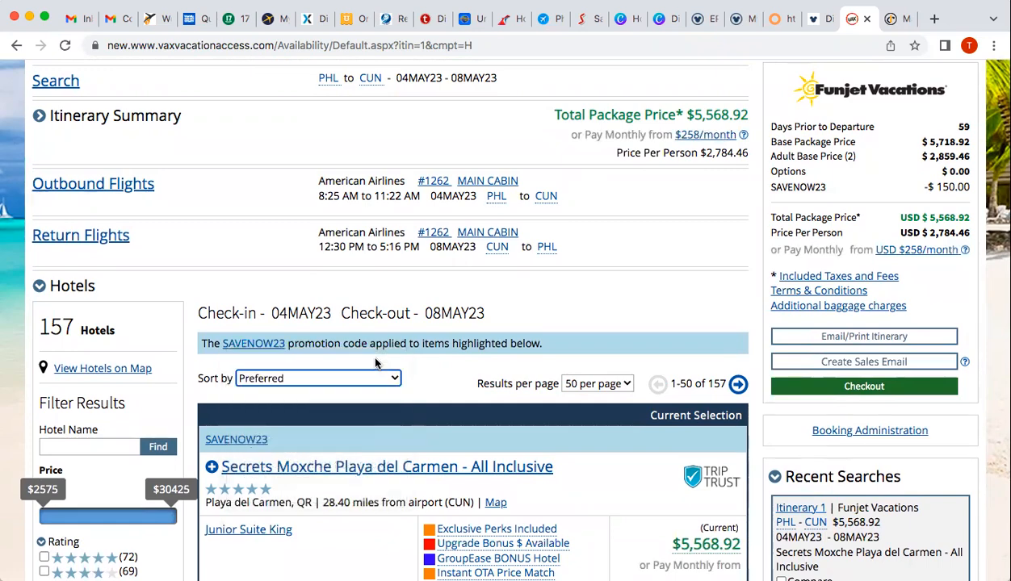
scroll(460, 391, "down", 6)
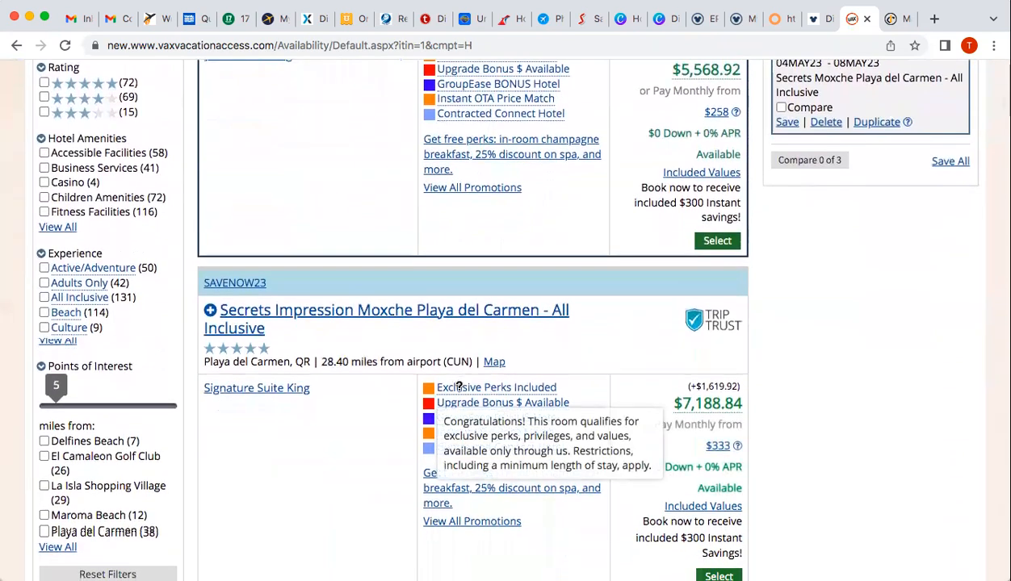
scroll(460, 392, "down", 3)
scroll(461, 392, "down", 3)
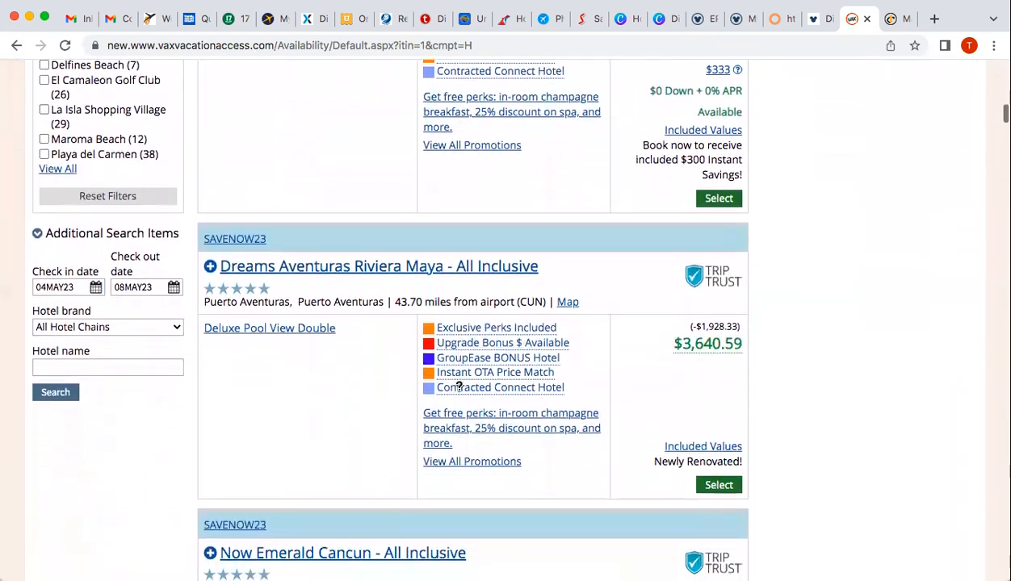
scroll(460, 393, "down", 3)
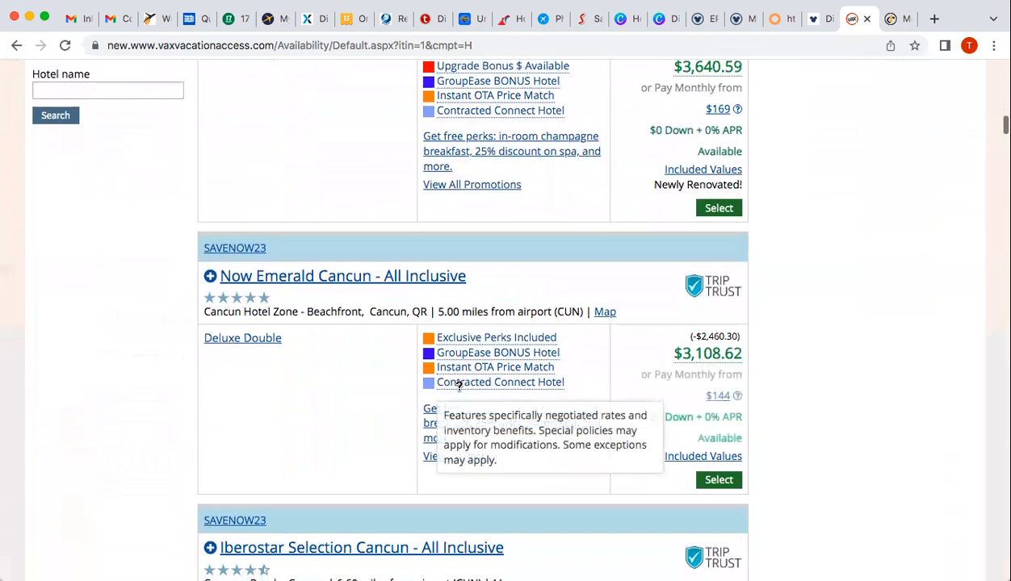
scroll(460, 388, "up", 8)
scroll(460, 389, "up", 1)
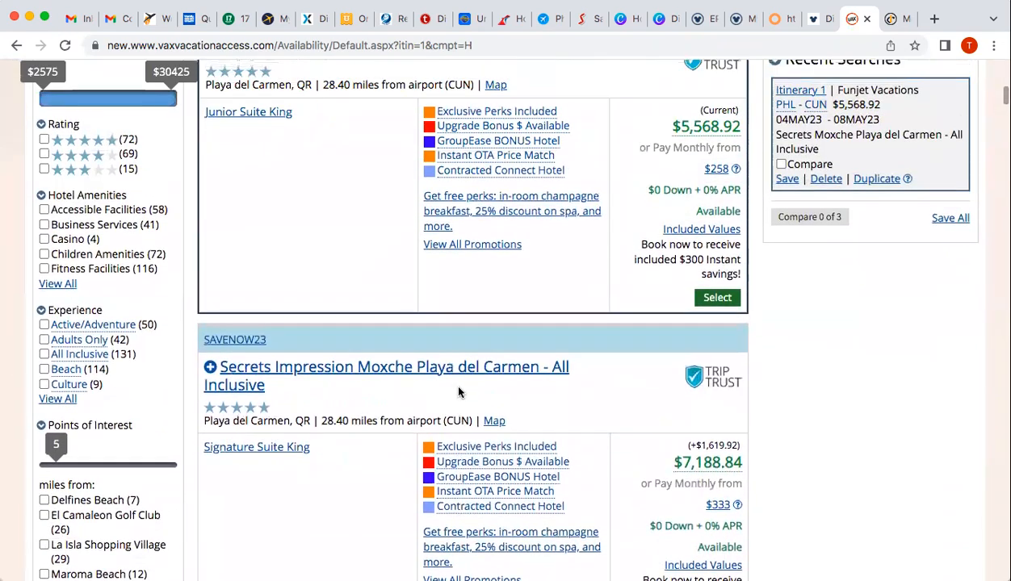
Filter hotels to Adults Only and All Inclusive, leaving 41 of the 157 results
left_click(44, 340)
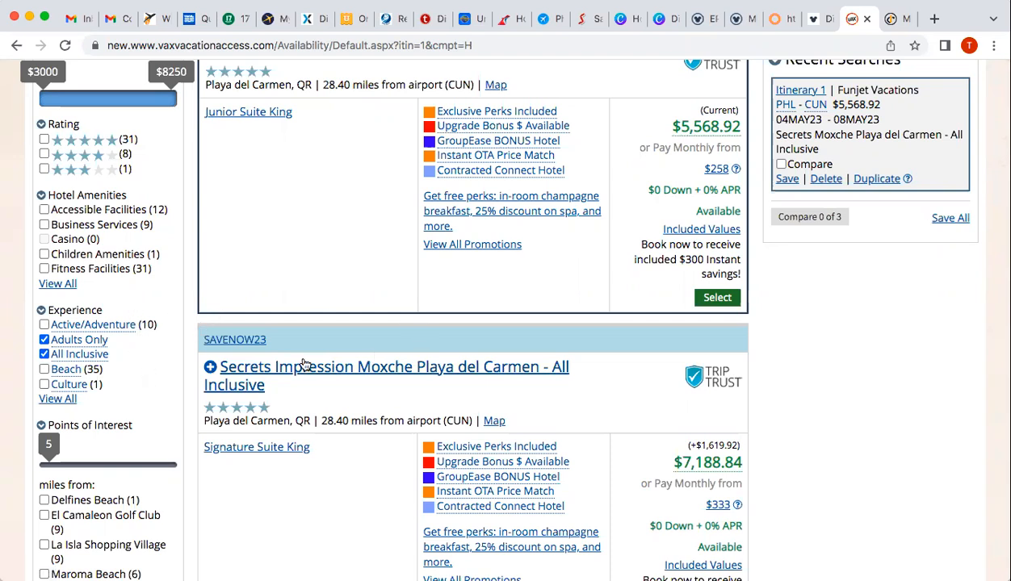
scroll(303, 363, "down", 1)
scroll(305, 365, "up", 3)
scroll(305, 365, "up", 1)
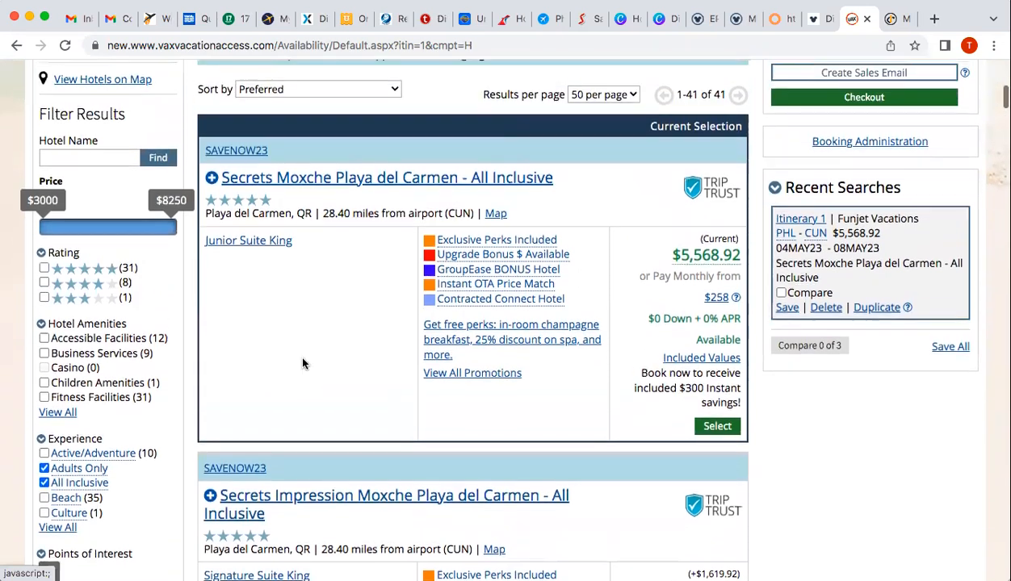
scroll(303, 361, "down", 2)
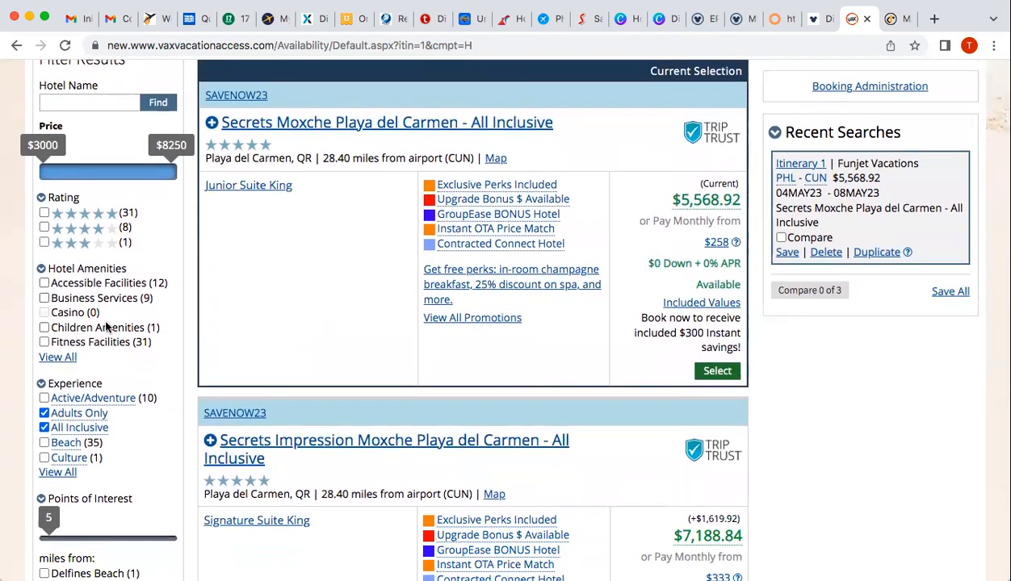
scroll(265, 334, "down", 4)
scroll(265, 334, "down", 3)
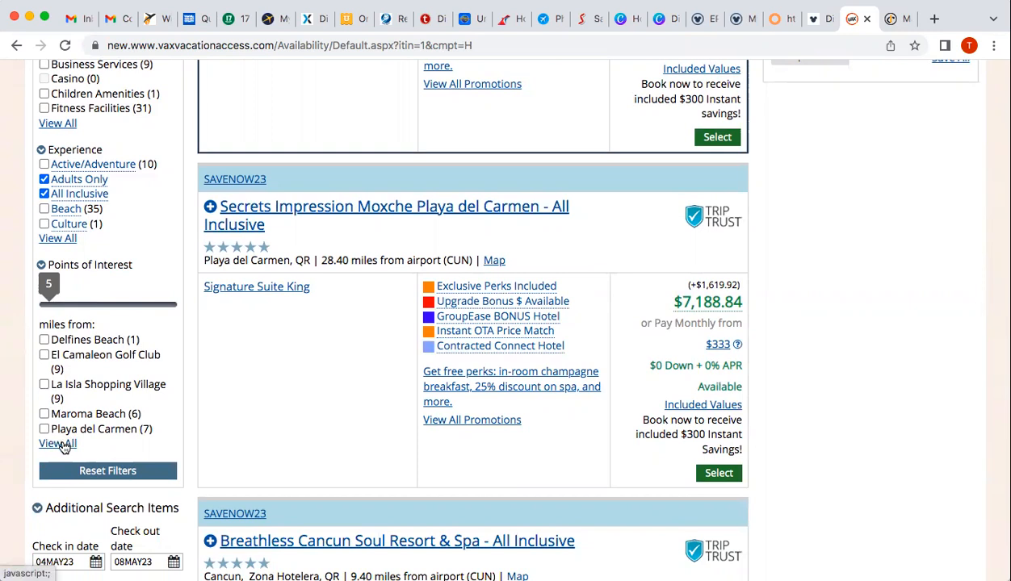
Expand all Points of Interest and browse filtered hotels down to Breathless Riviera Cancun at $4,201.13
left_click(58, 444)
scroll(141, 423, "down", 1)
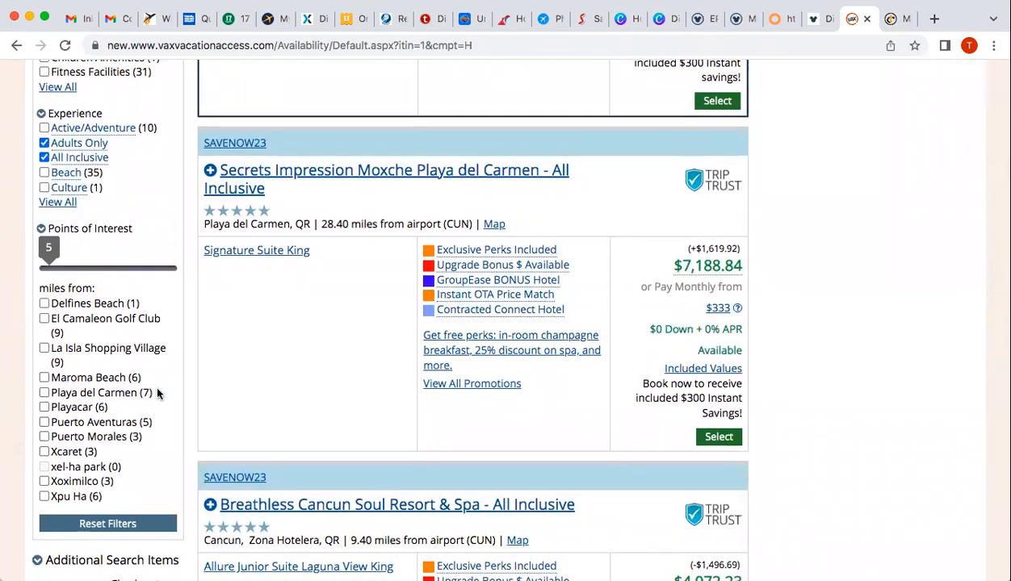
scroll(348, 363, "down", 2)
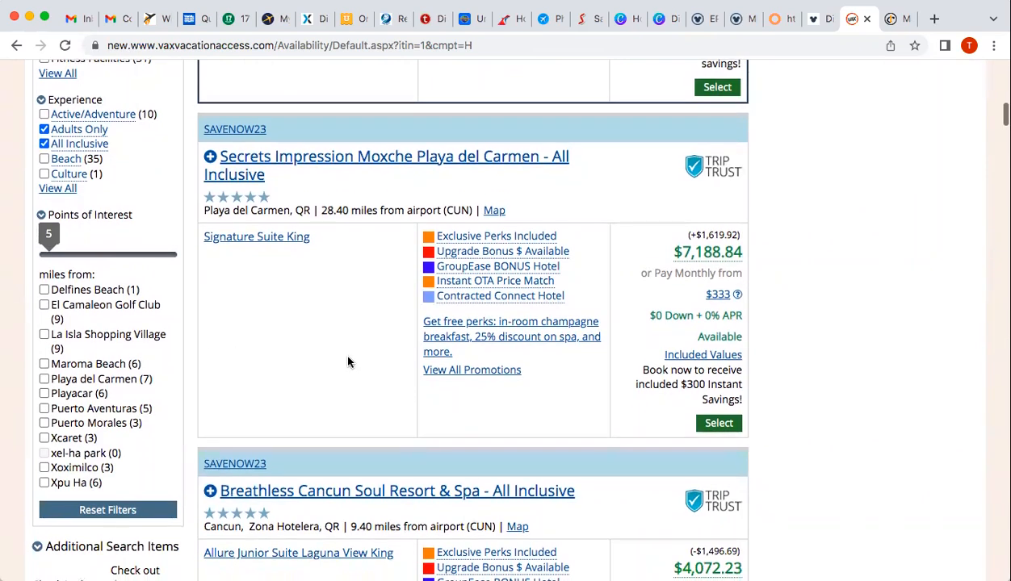
scroll(348, 363, "down", 4)
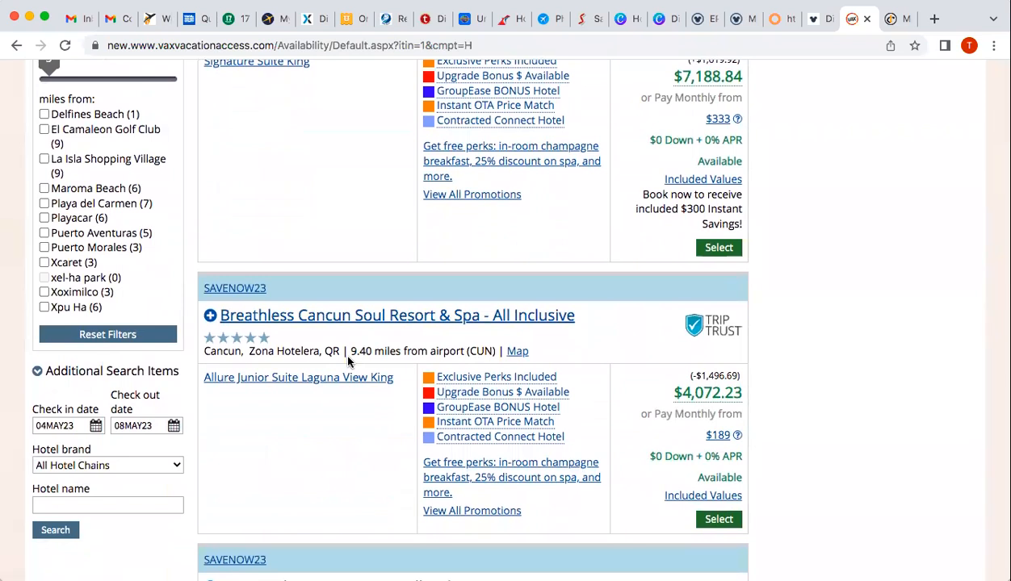
scroll(348, 362, "down", 5)
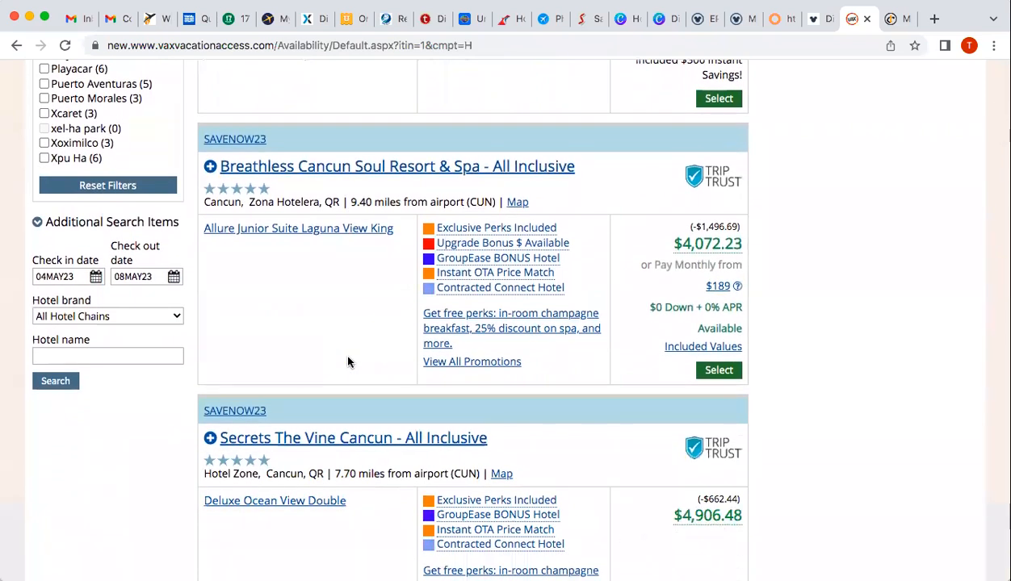
scroll(348, 362, "down", 10)
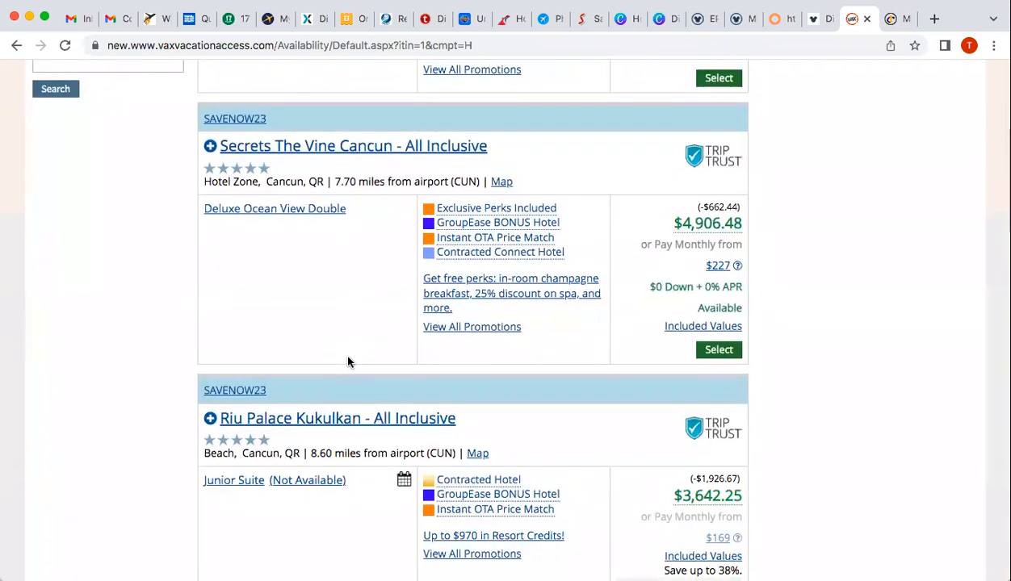
scroll(348, 362, "down", 6)
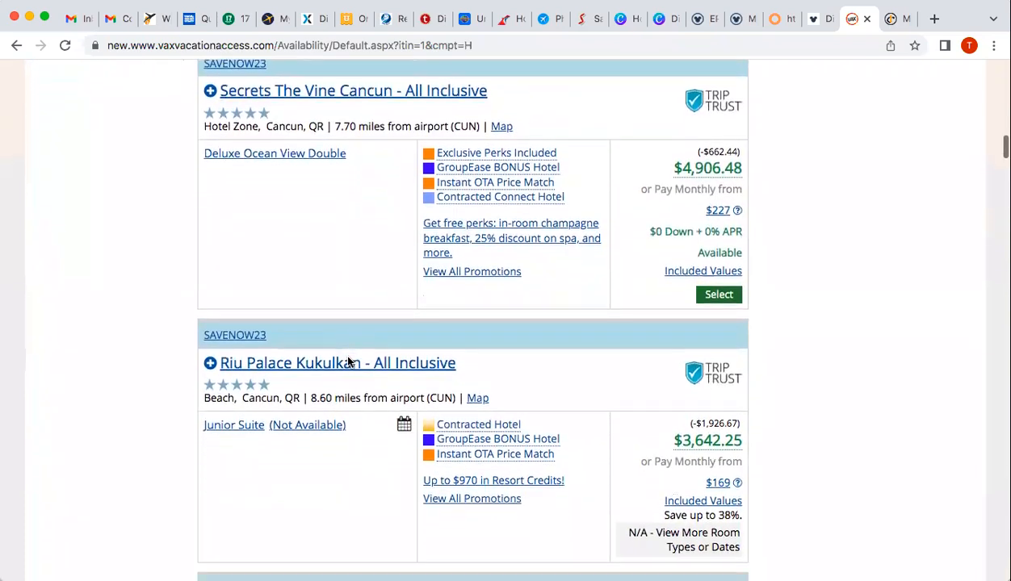
scroll(348, 363, "down", 11)
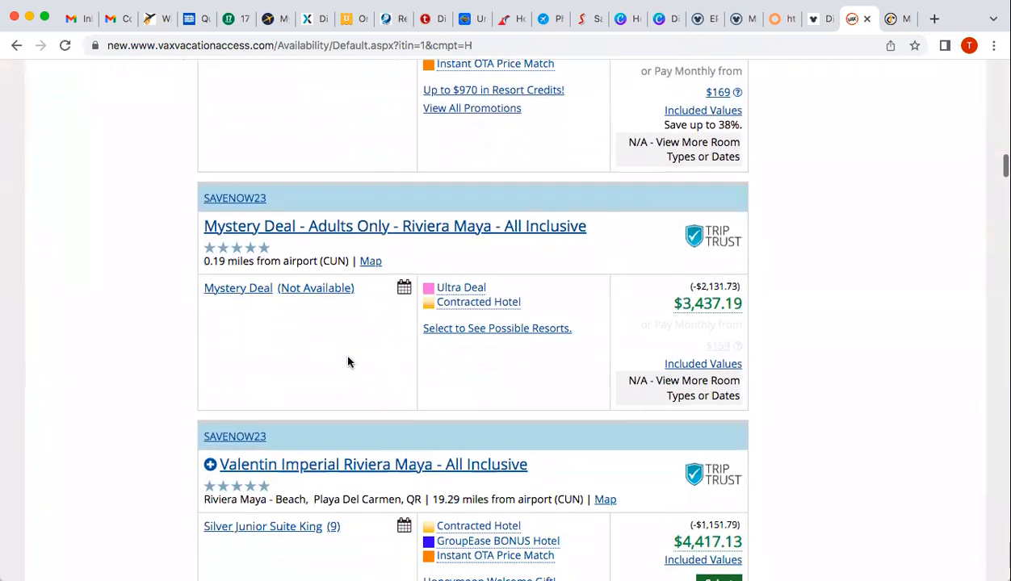
scroll(348, 363, "down", 3)
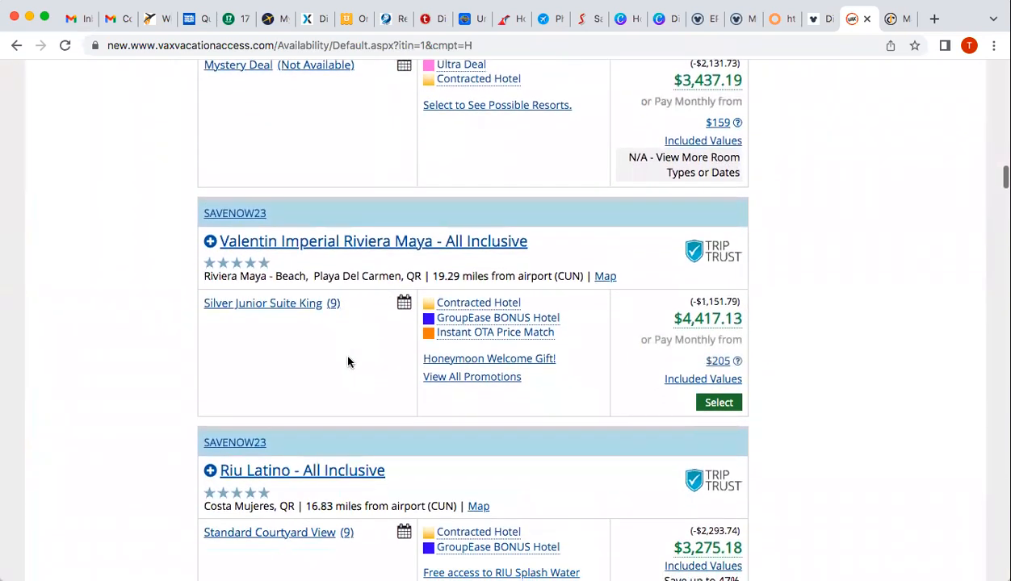
scroll(348, 362, "down", 6)
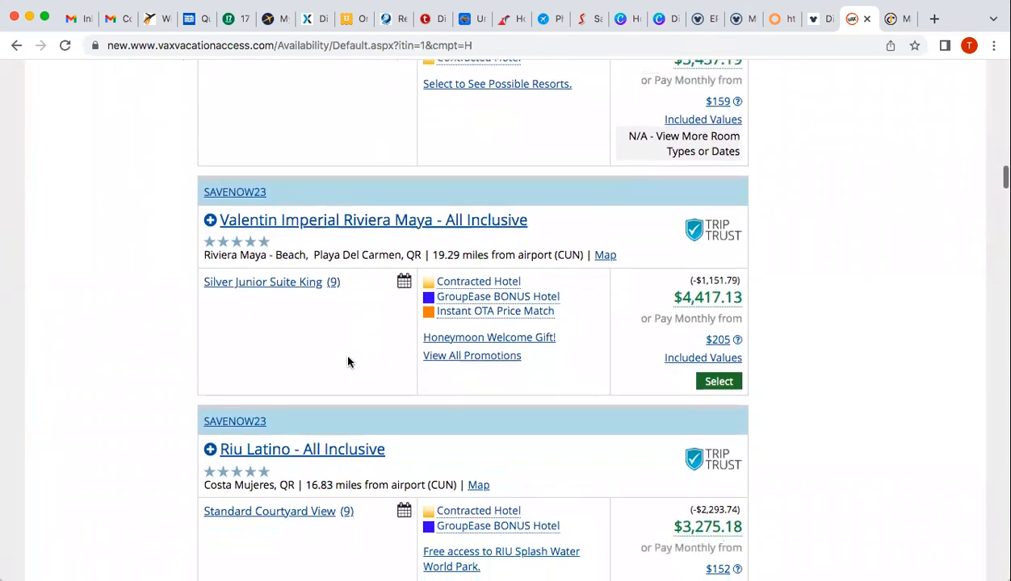
scroll(348, 363, "down", 2)
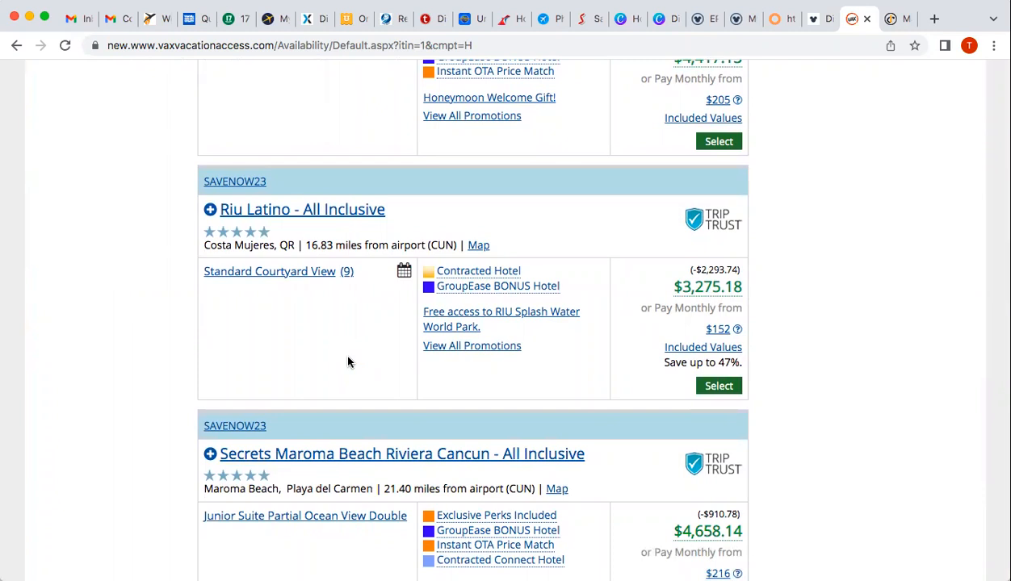
scroll(188, 396, "down", 5)
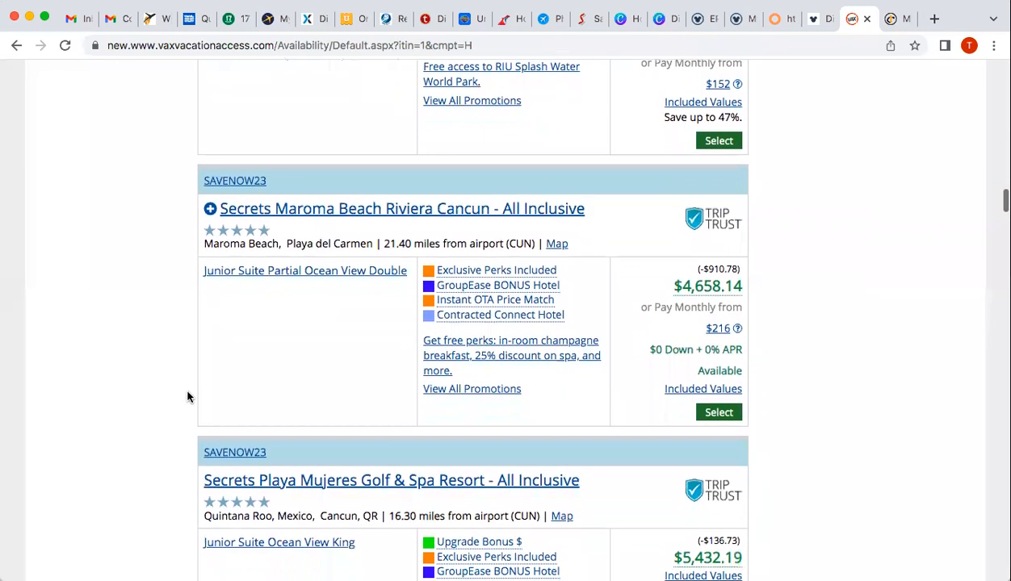
scroll(187, 396, "down", 1)
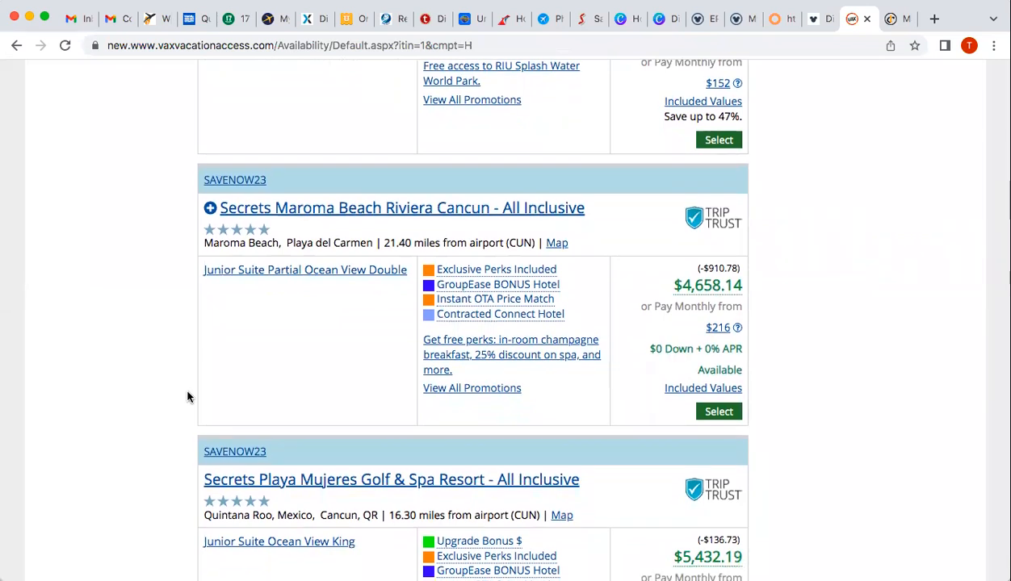
scroll(187, 396, "down", 3)
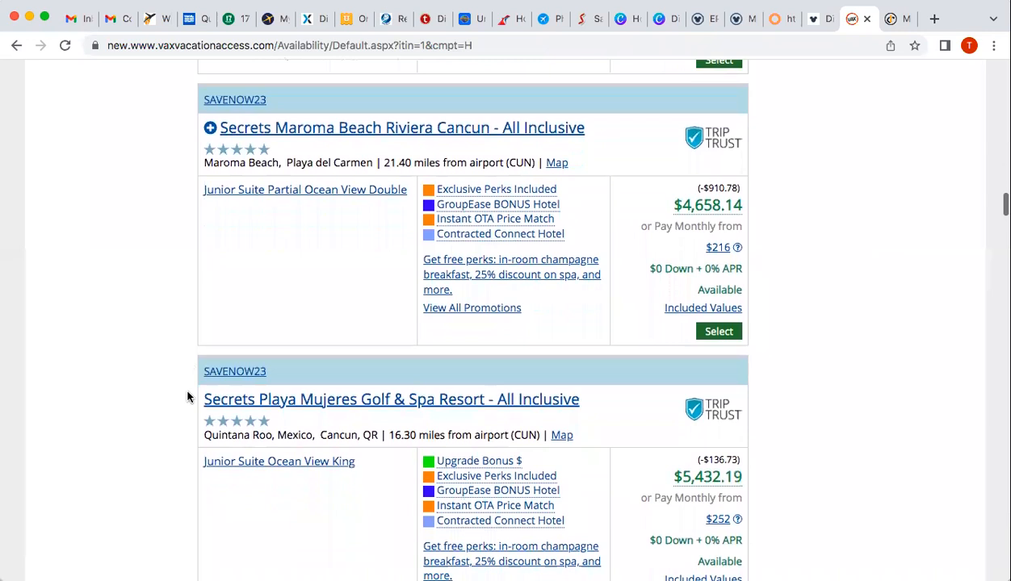
scroll(187, 397, "down", 4)
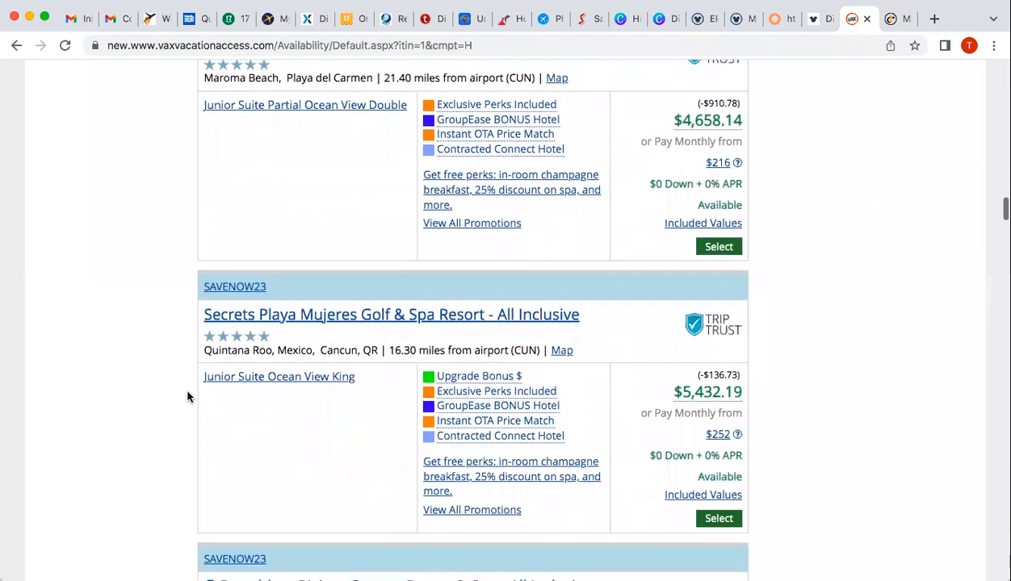
scroll(187, 397, "down", 1)
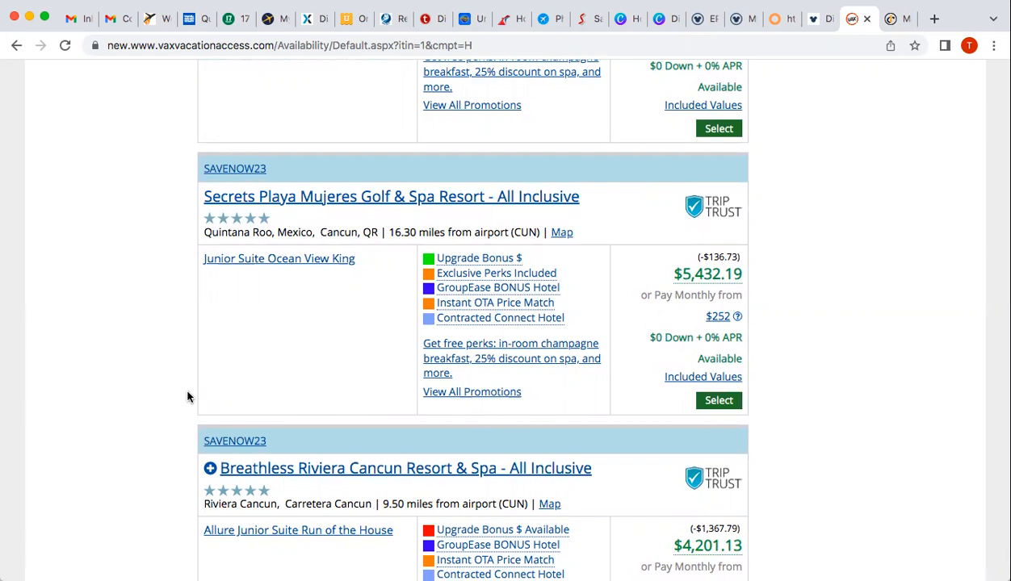
scroll(188, 397, "down", 4)
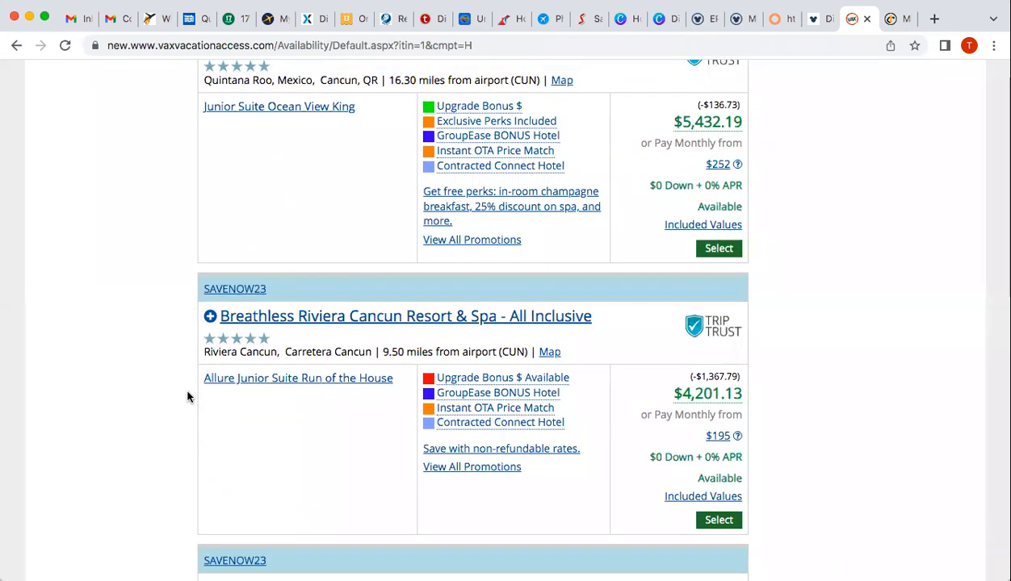
scroll(187, 396, "down", 3)
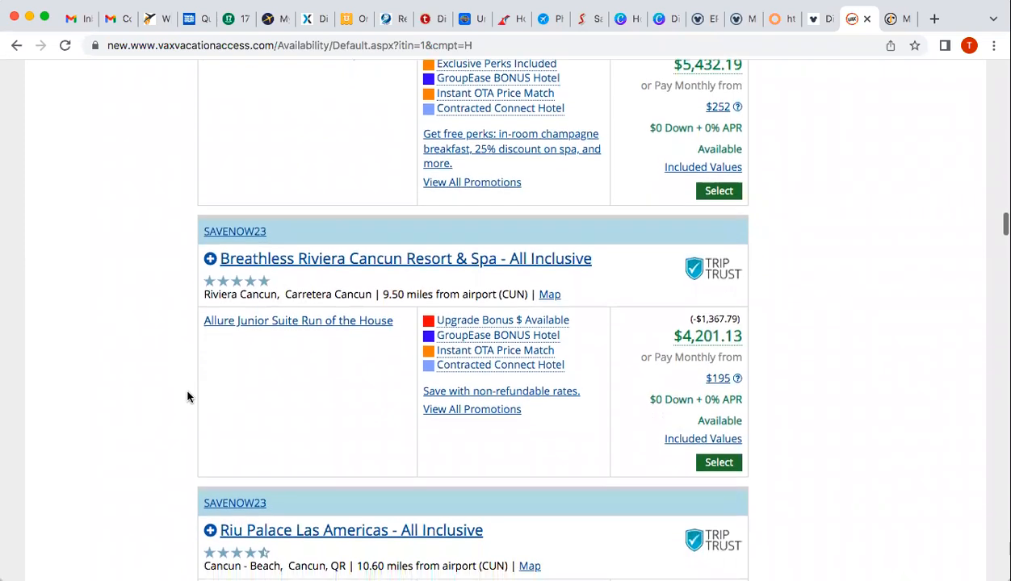
scroll(187, 396, "down", 3)
scroll(187, 397, "down", 3)
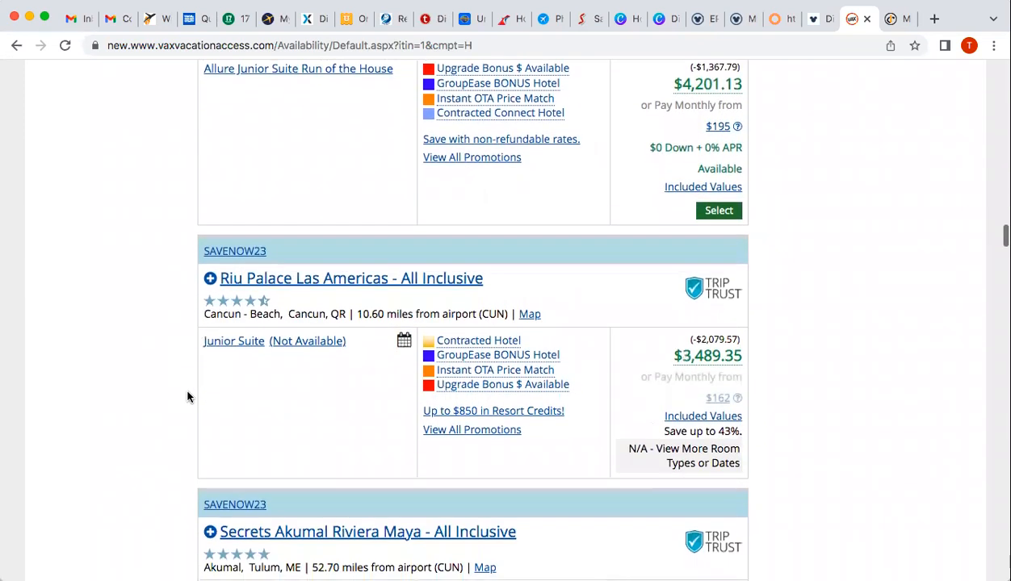
scroll(188, 396, "down", 10)
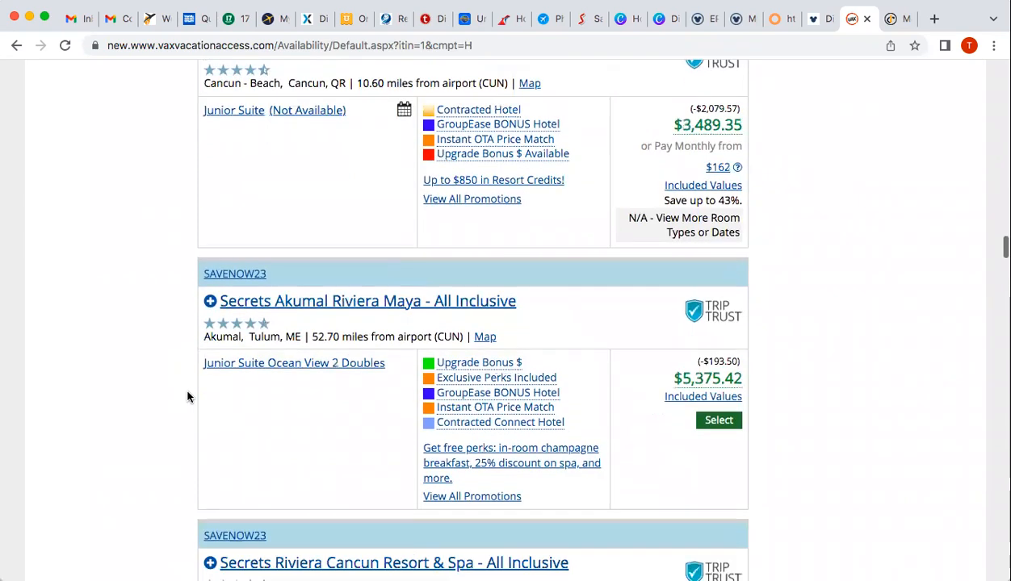
scroll(187, 397, "down", 12)
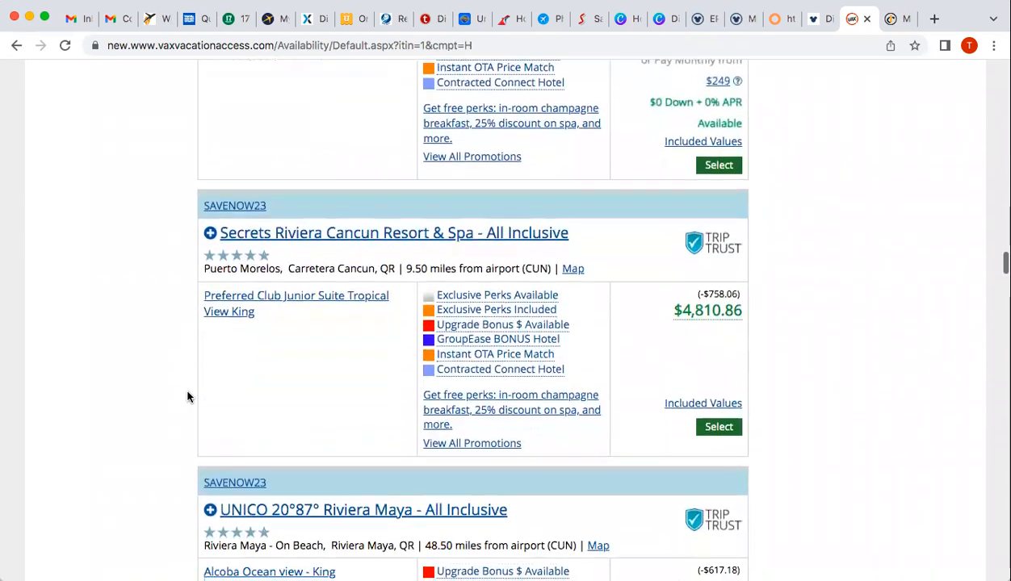
scroll(188, 396, "down", 10)
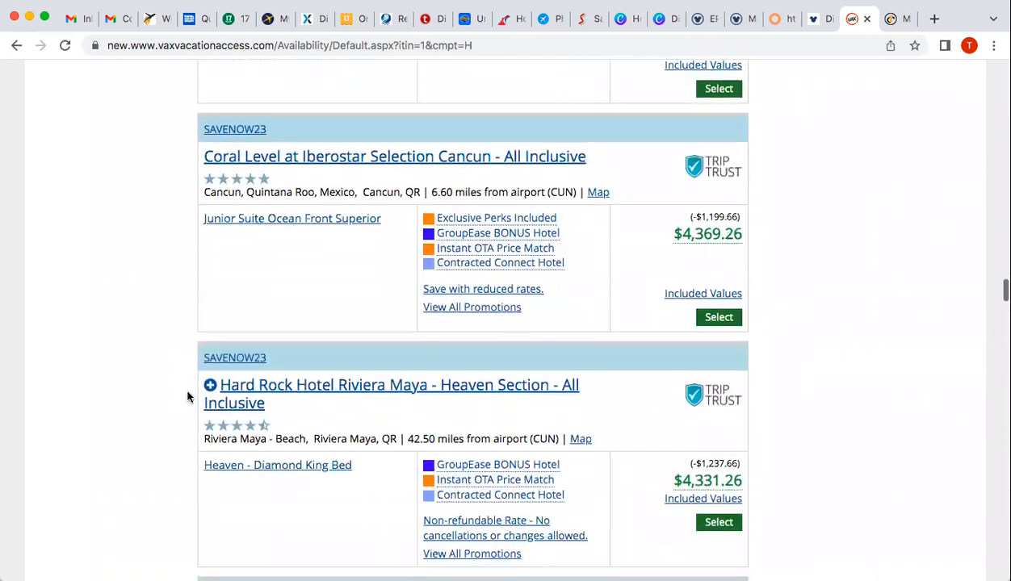
scroll(188, 397, "down", 7)
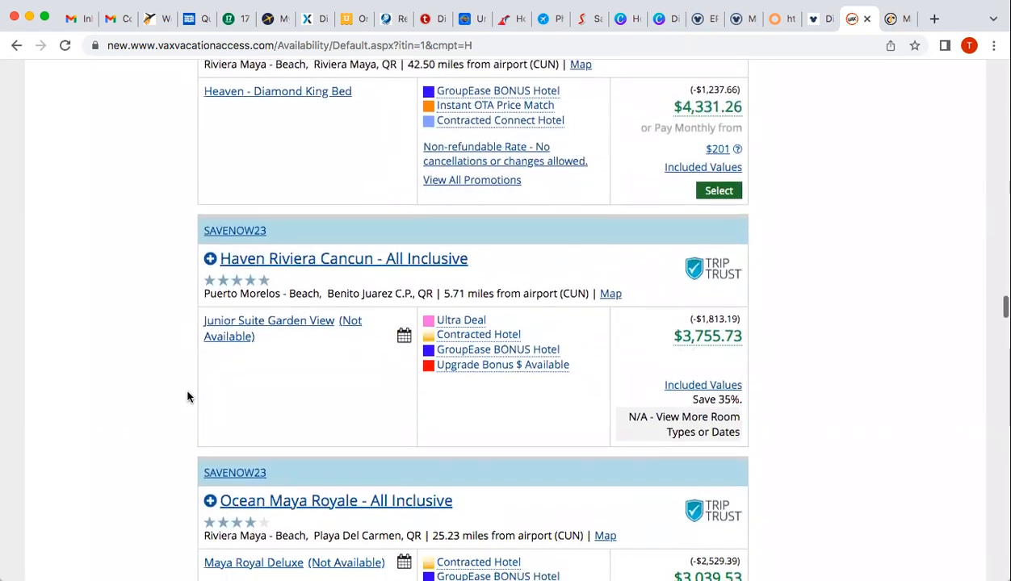
scroll(187, 396, "down", 4)
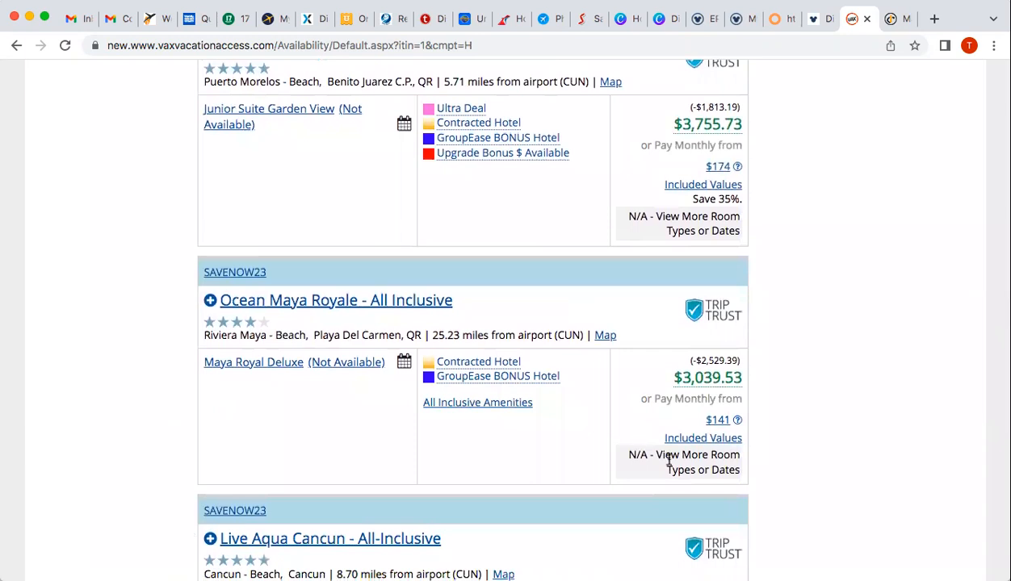
scroll(96, 436, "down", 9)
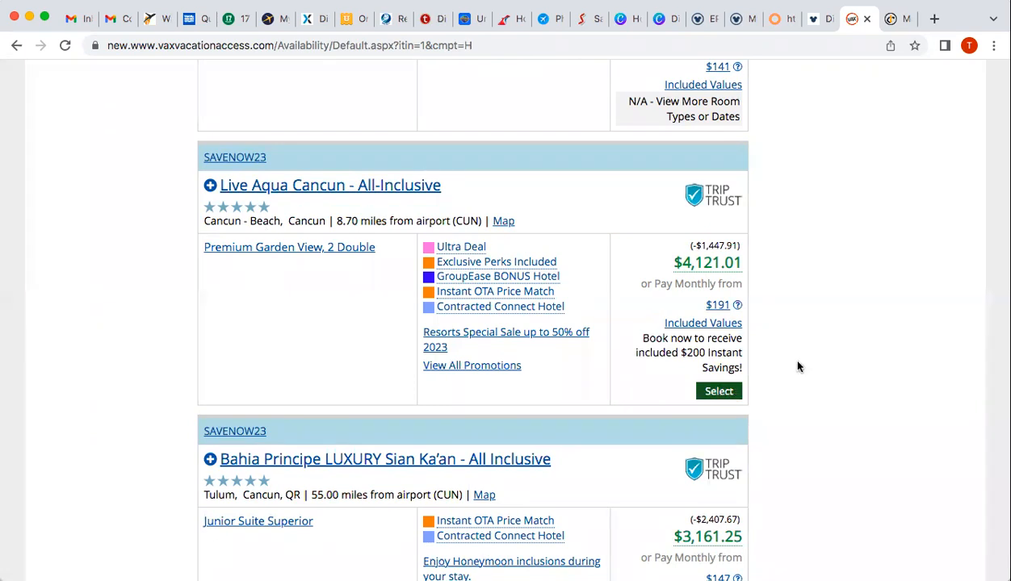
scroll(799, 364, "down", 9)
scroll(799, 365, "up", 15)
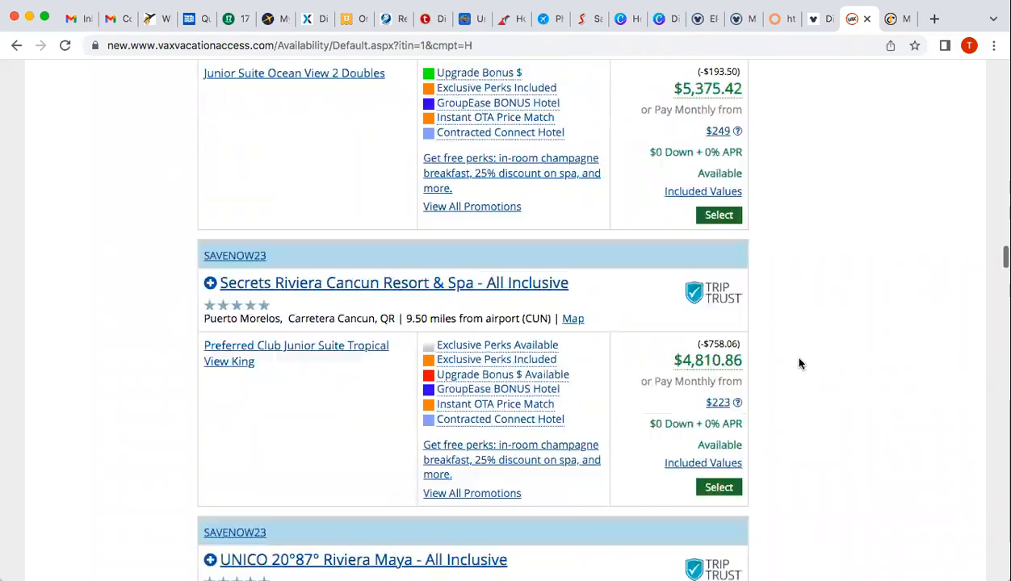
scroll(799, 364, "up", 15)
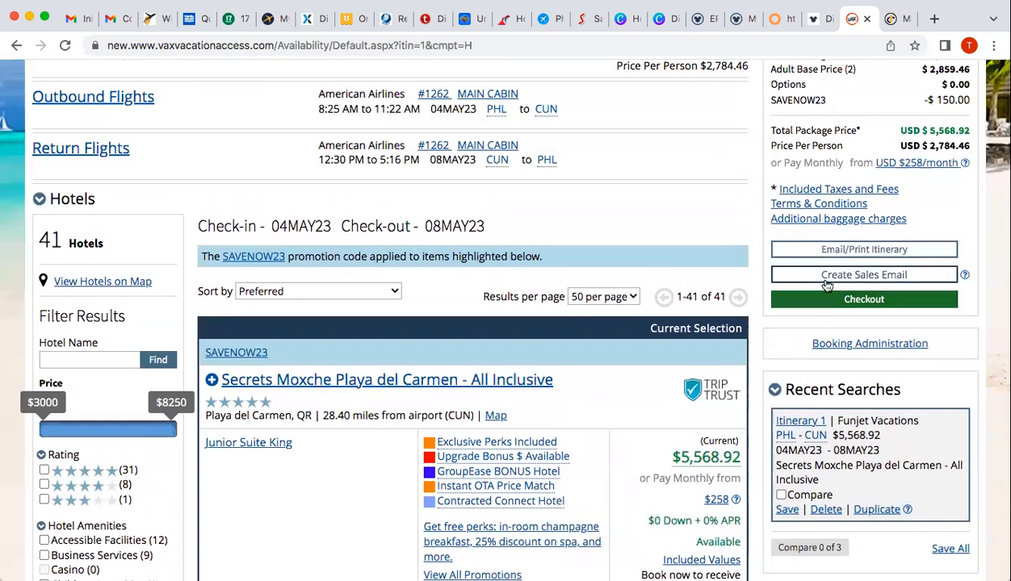
Start a sales email and add Valentin Imperial's Silver Junior Suite King to it
left_click(828, 277)
mouse_move(523, 436)
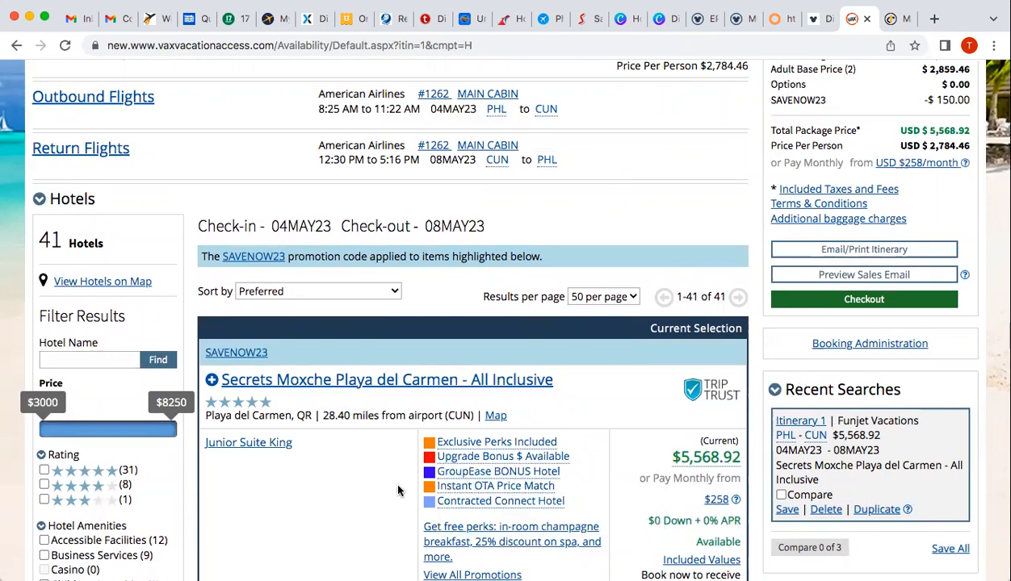
scroll(398, 490, "down", 5)
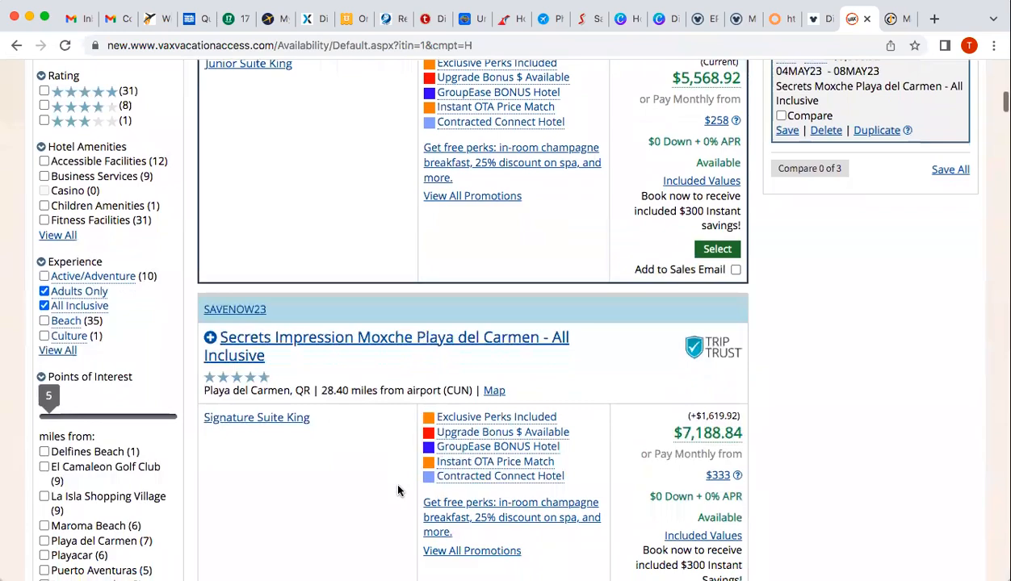
scroll(398, 490, "down", 1)
scroll(398, 490, "down", 5)
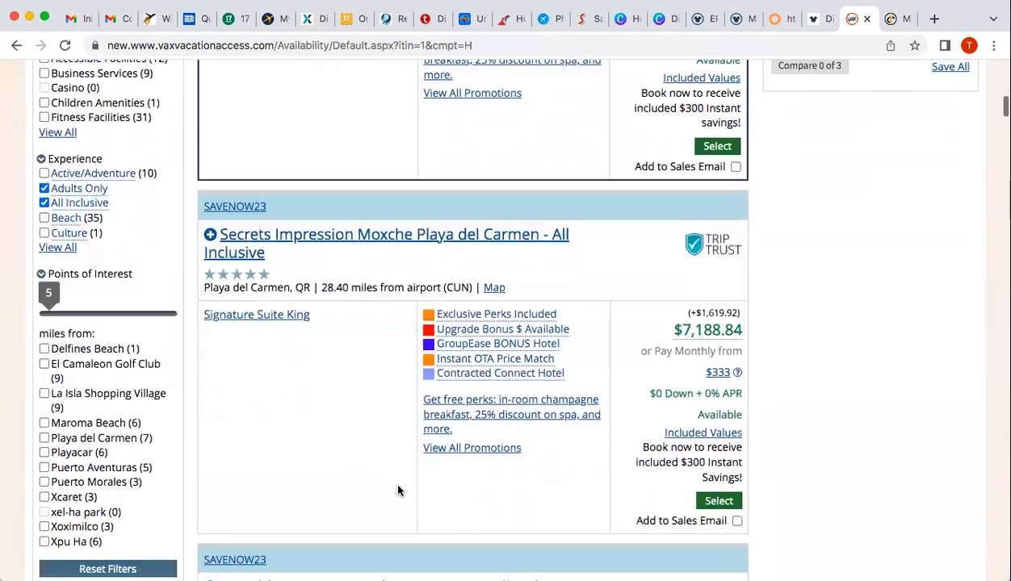
scroll(398, 490, "down", 10)
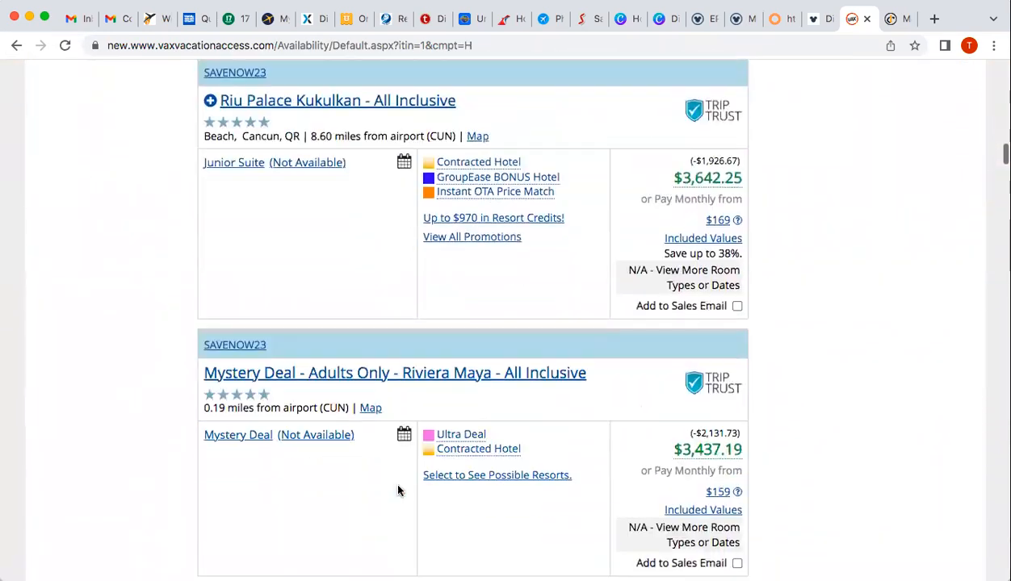
scroll(398, 490, "down", 1)
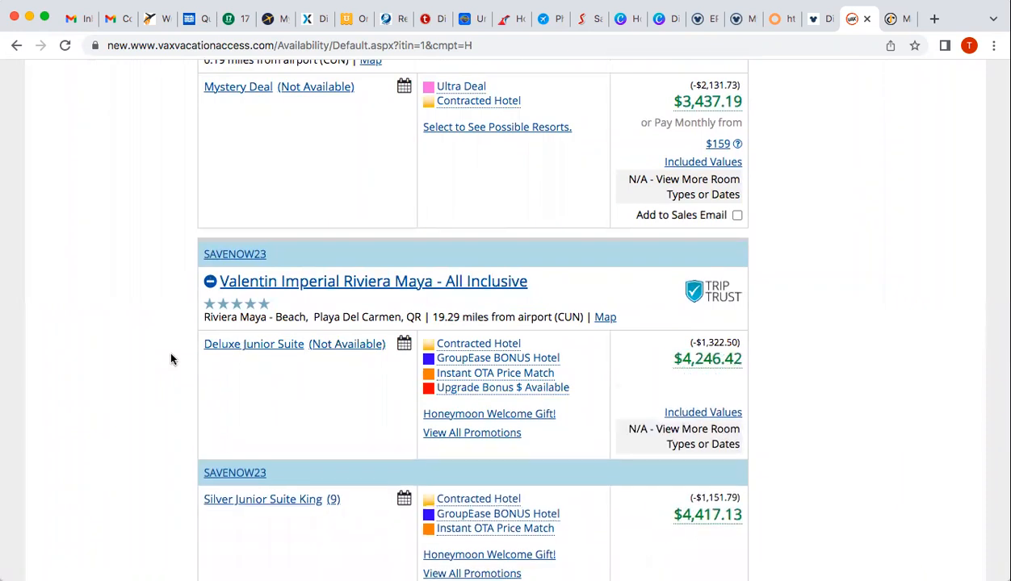
scroll(171, 359, "down", 1)
scroll(171, 359, "down", 1)
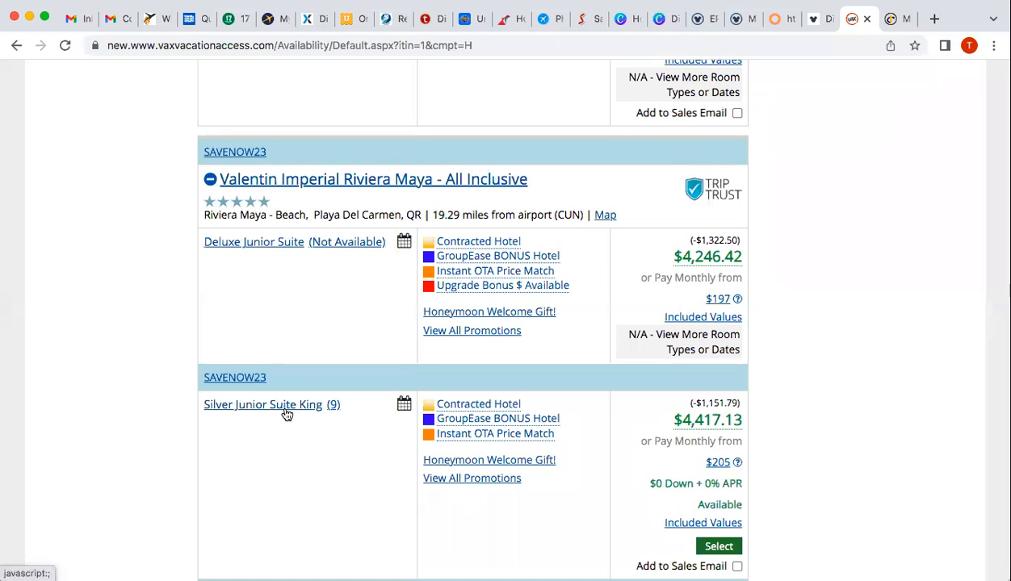
scroll(287, 415, "down", 3)
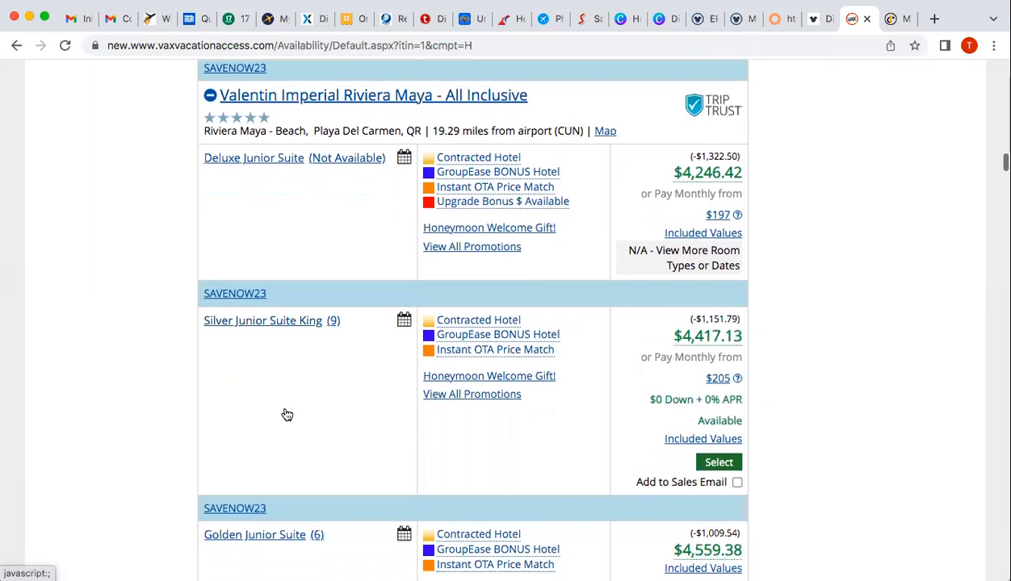
left_click(737, 441)
Browse further to Secrets Maroma's Preferred Club Junior Suite Ocean View King at $5,438.51
scroll(371, 295, "up", 4)
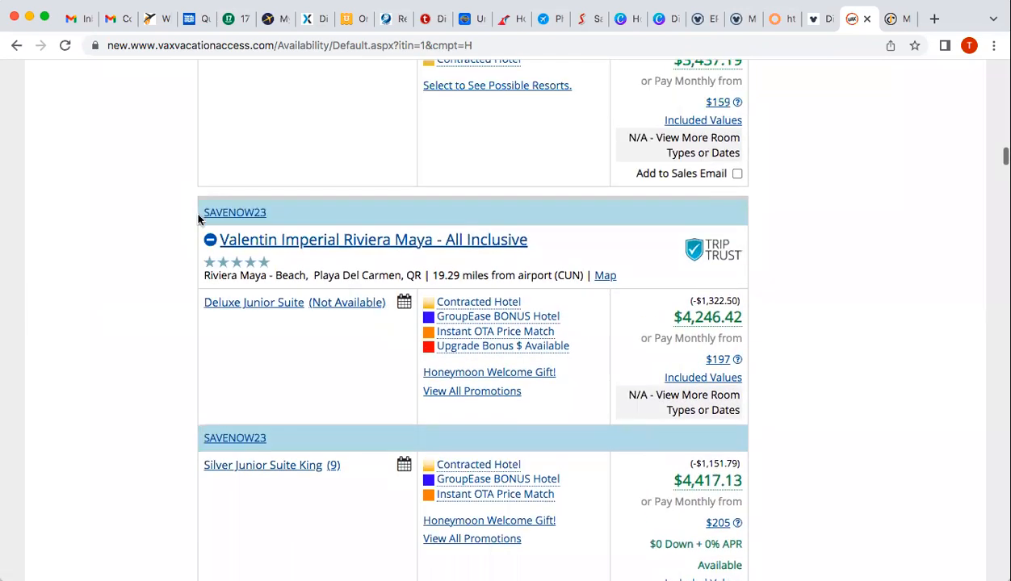
scroll(183, 280, "down", 10)
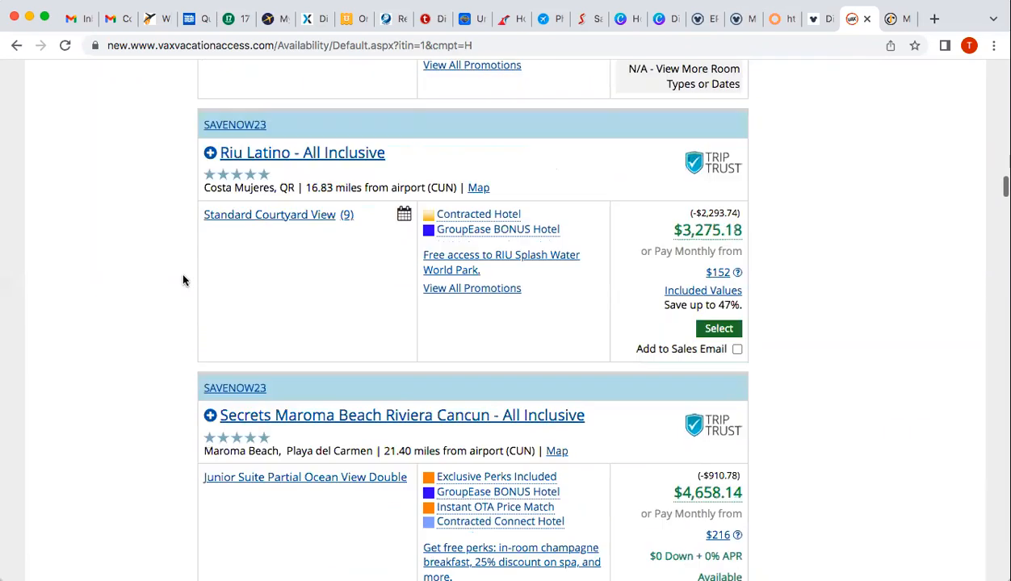
scroll(183, 280, "down", 1)
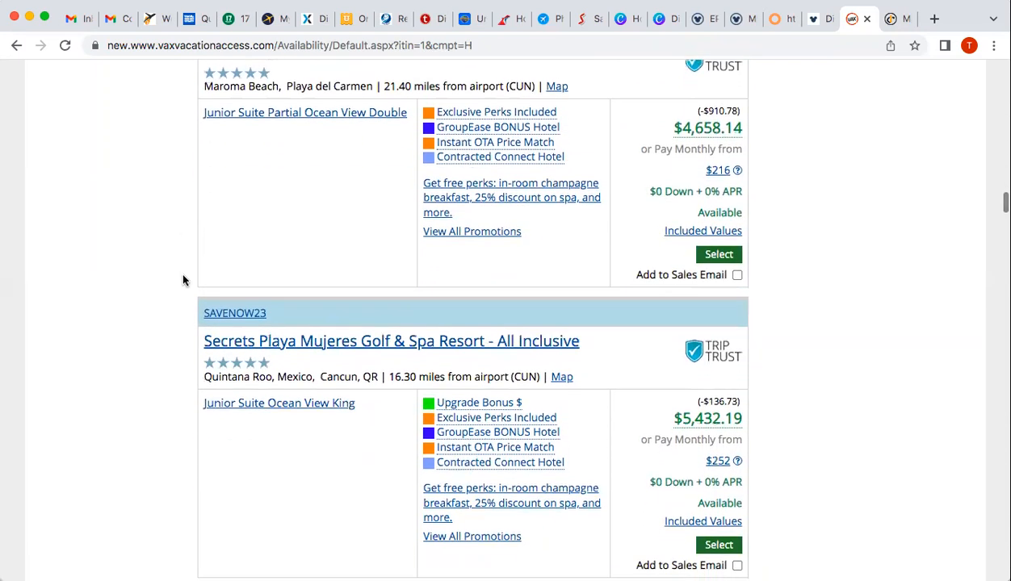
scroll(207, 162, "up", 2)
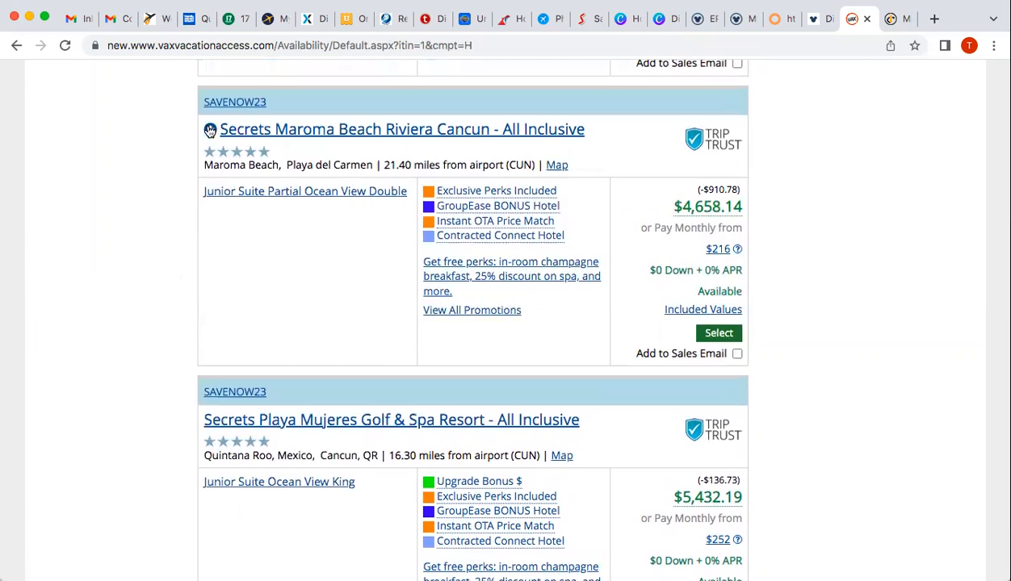
scroll(374, 280, "down", 4)
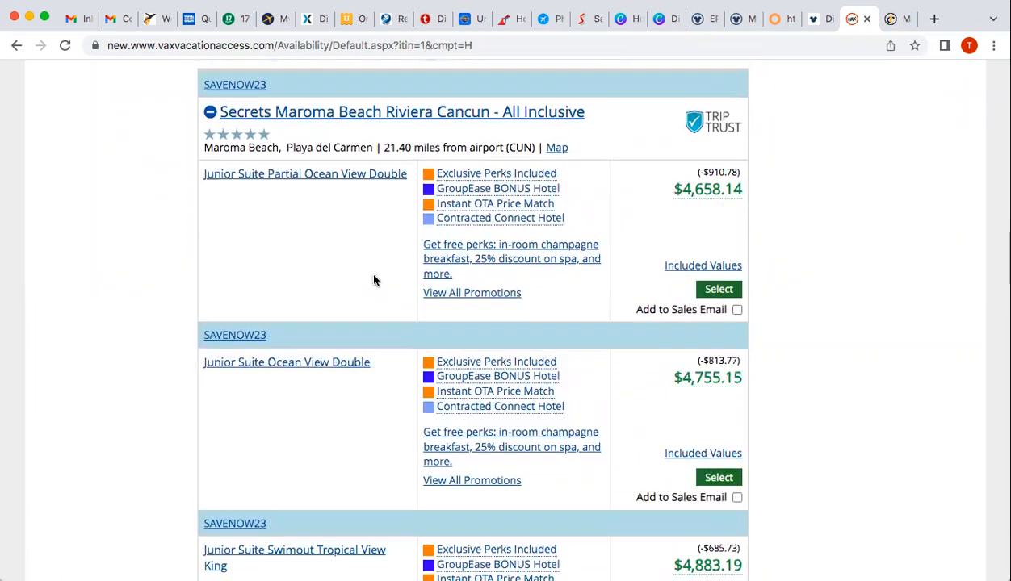
scroll(374, 280, "down", 4)
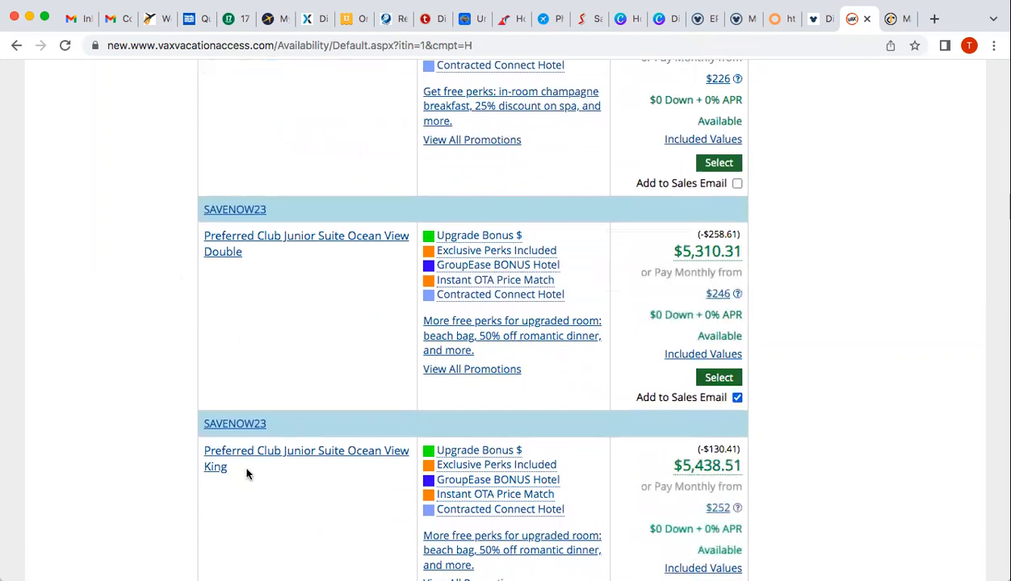
scroll(169, 408, "down", 1)
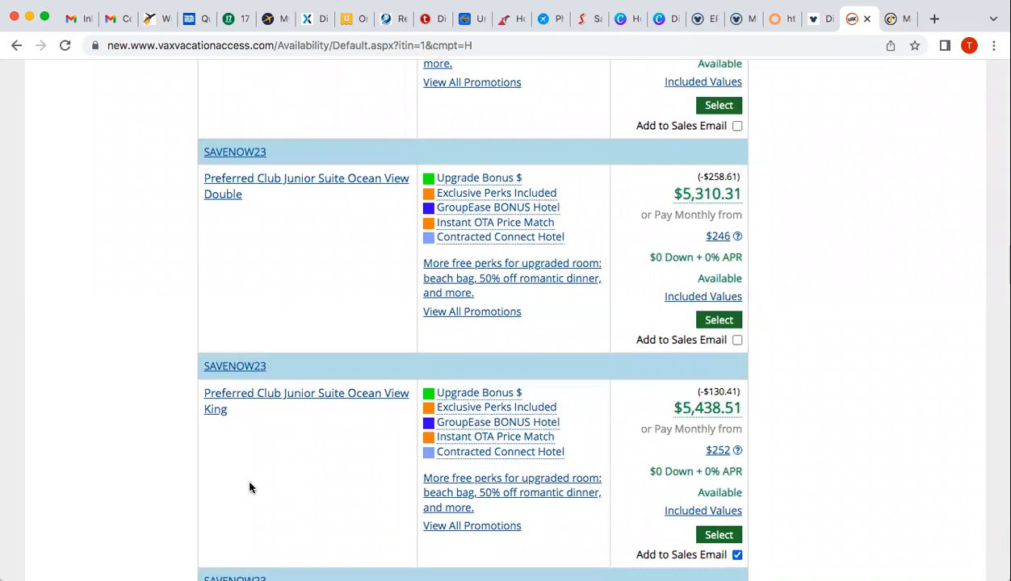
scroll(166, 432, "down", 15)
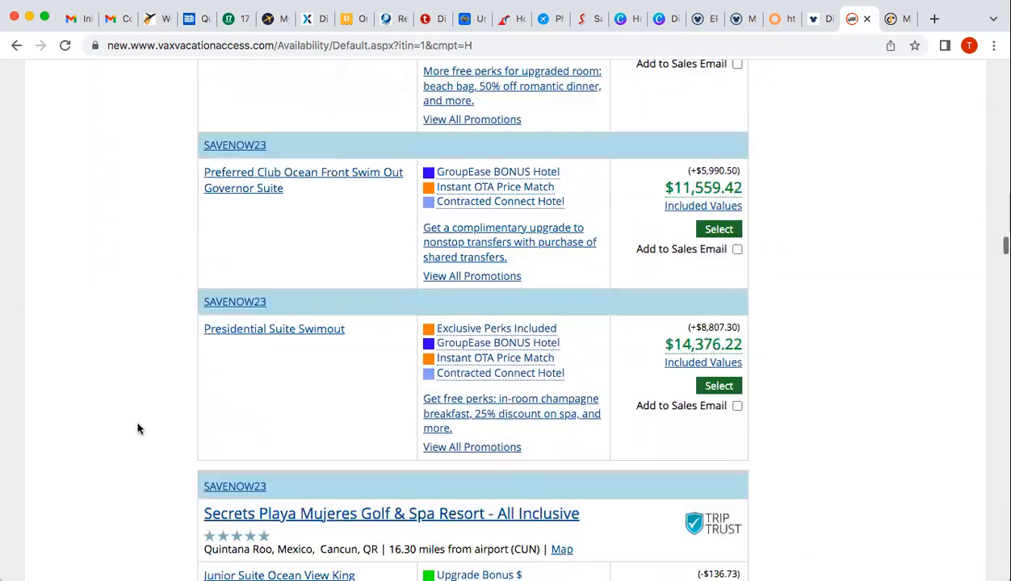
scroll(138, 429, "down", 10)
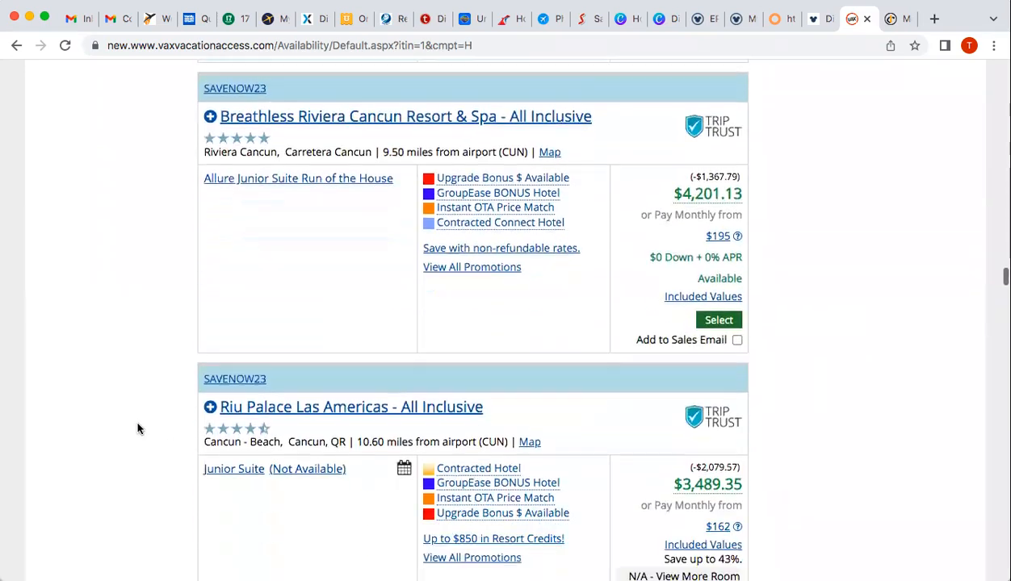
scroll(137, 429, "down", 12)
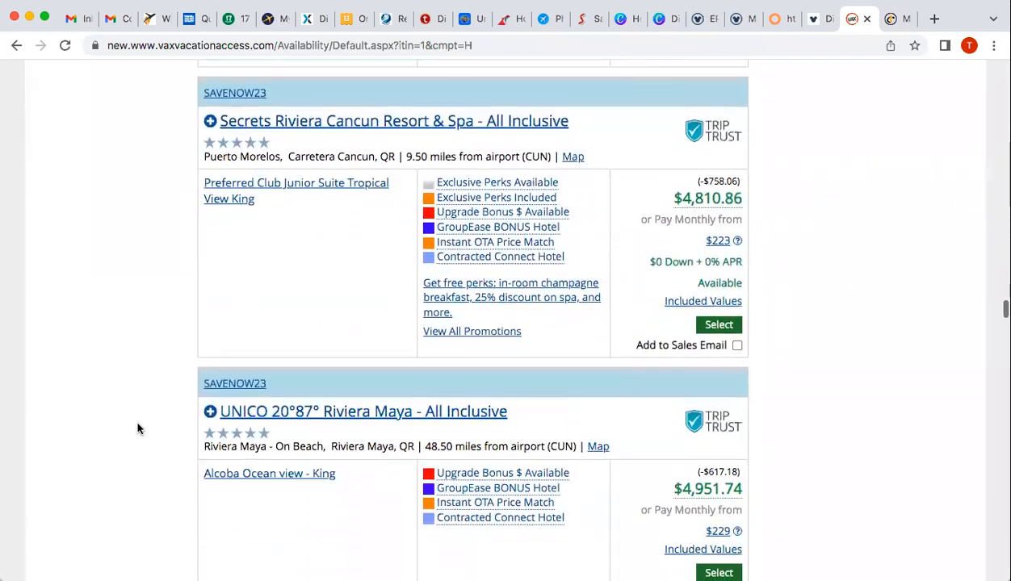
scroll(138, 429, "down", 7)
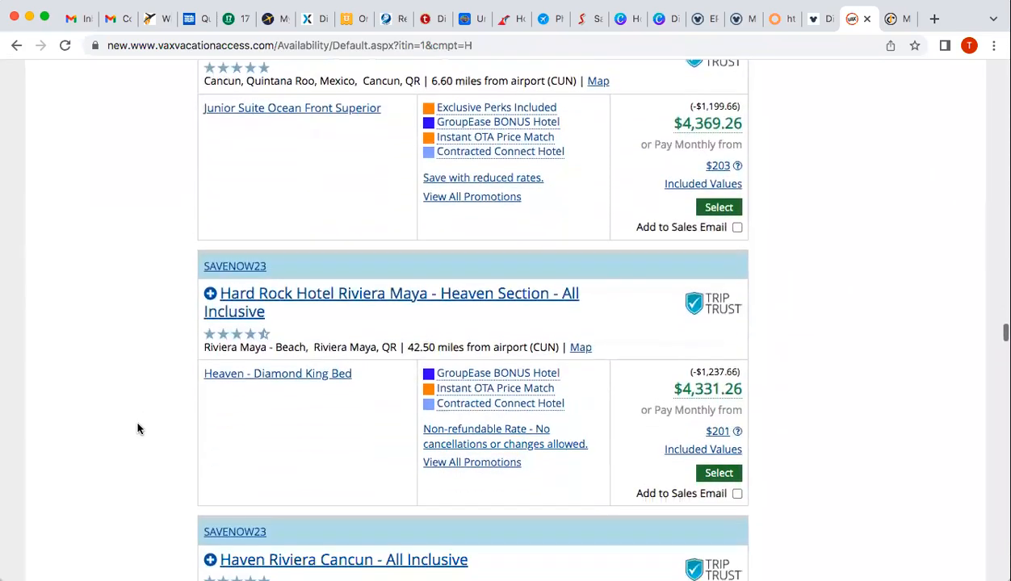
scroll(138, 429, "down", 2)
scroll(137, 429, "up", 4)
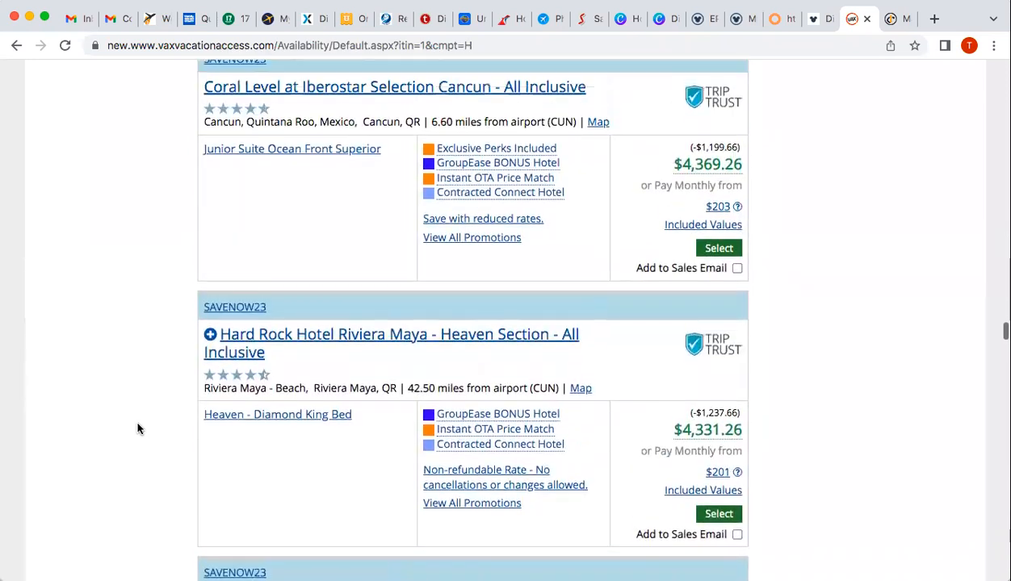
Add the Coral Level Junior Suite and review marked rooms like Live Aqua's Premium Ocean Front, 1 King
left_click(736, 336)
scroll(137, 404, "down", 8)
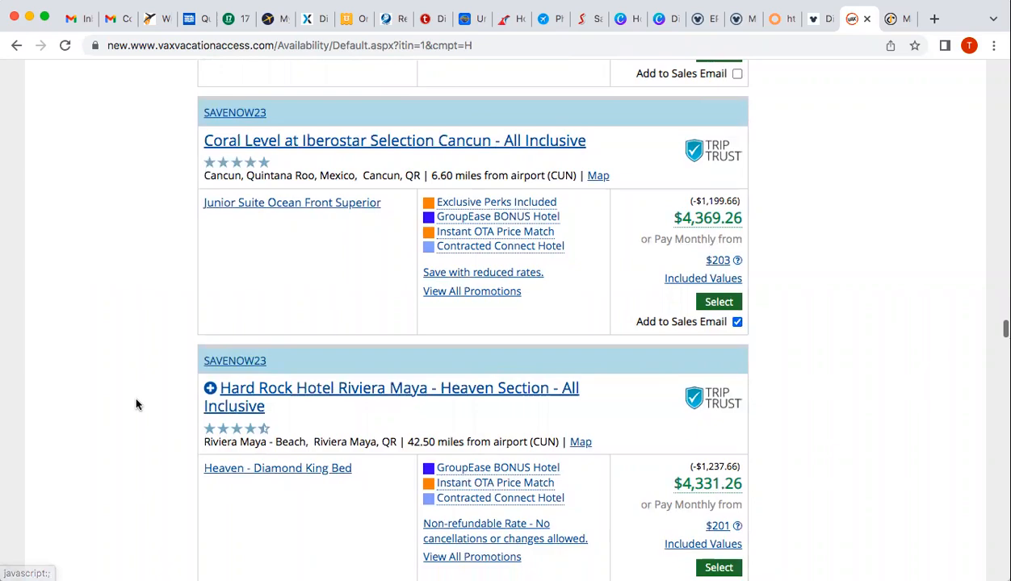
scroll(137, 404, "down", 8)
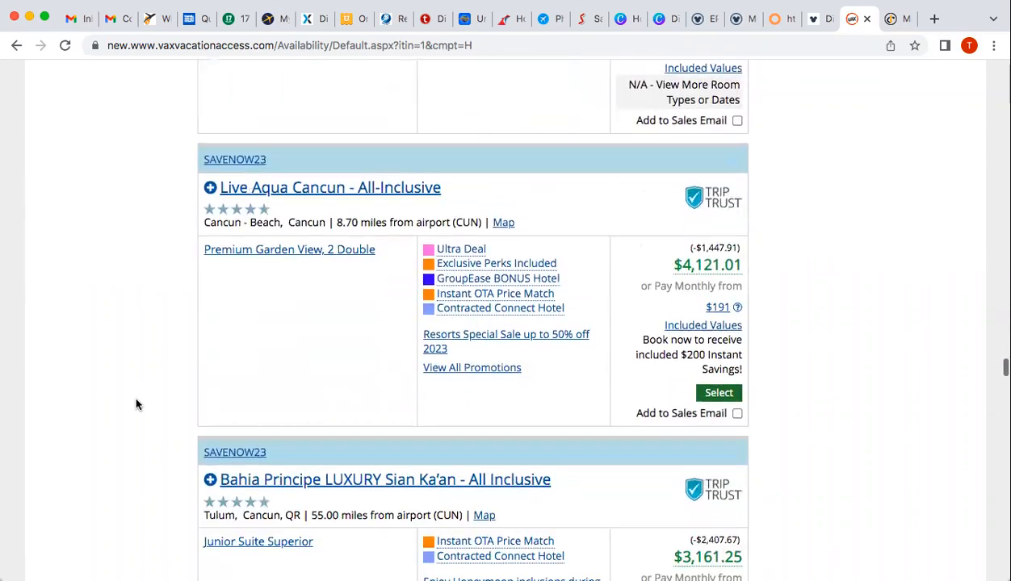
scroll(137, 404, "up", 2)
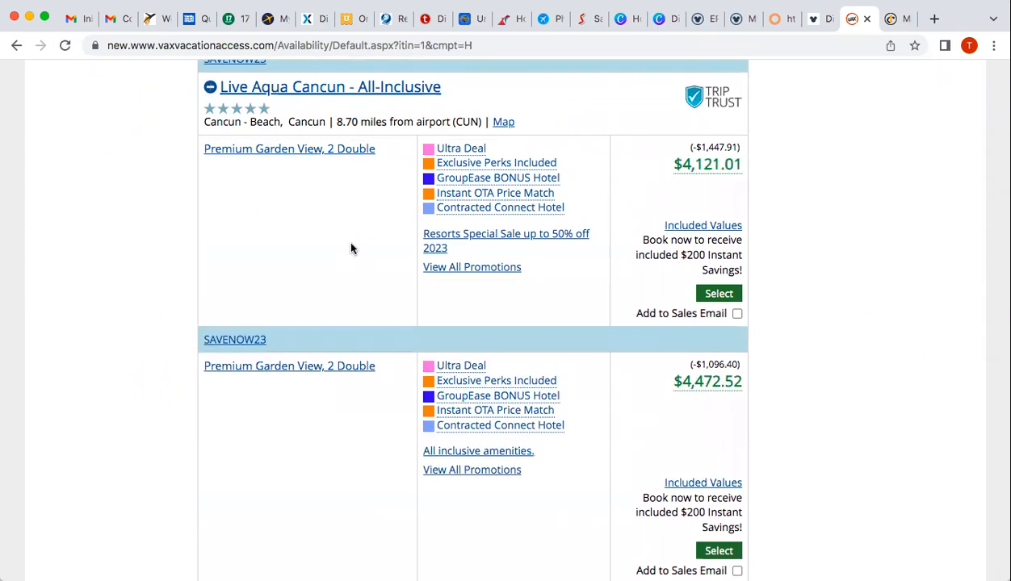
scroll(385, 375, "down", 1)
scroll(385, 375, "down", 3)
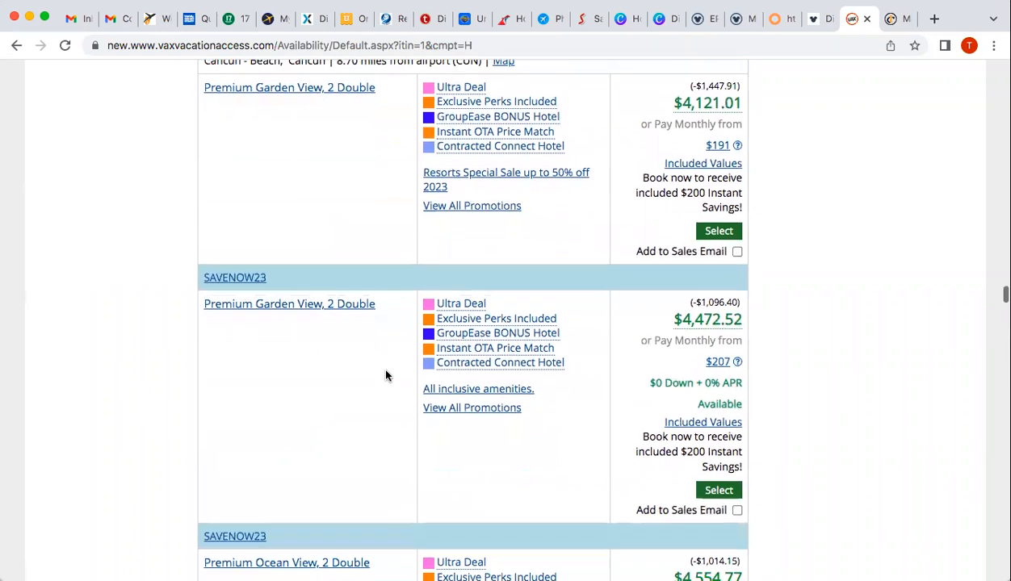
scroll(385, 376, "down", 10)
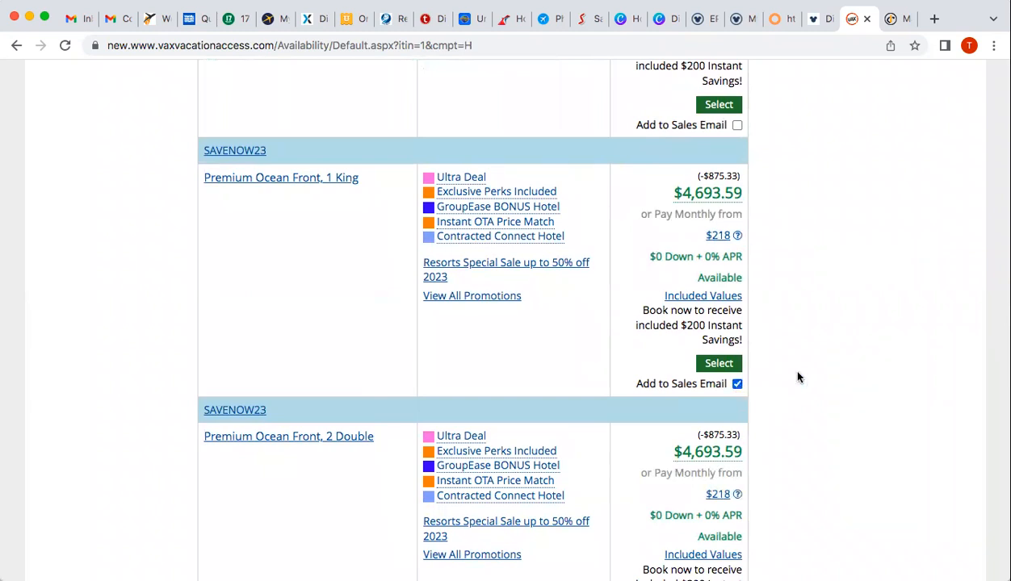
mouse_move(435, 175)
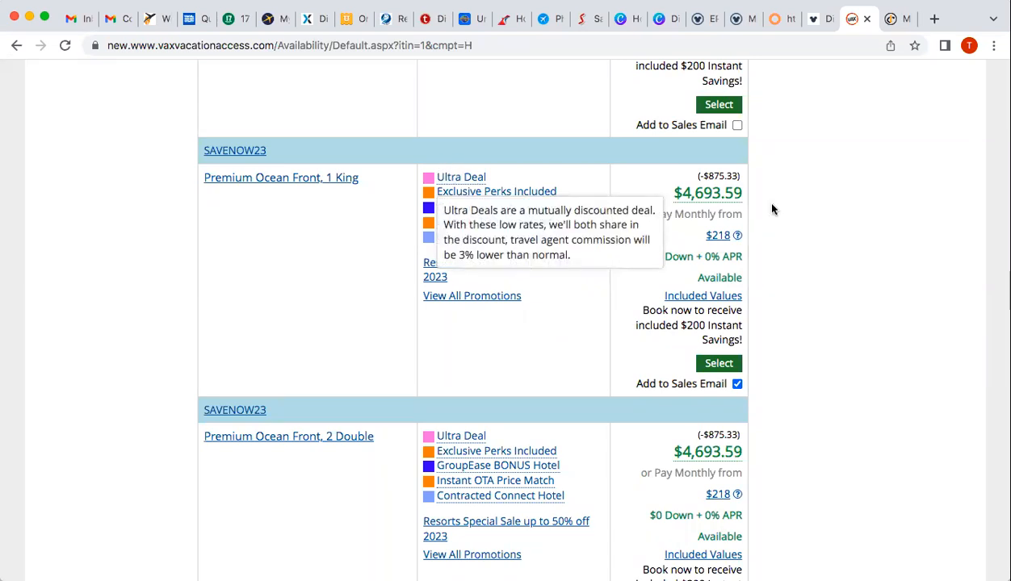
scroll(814, 239, "down", 10)
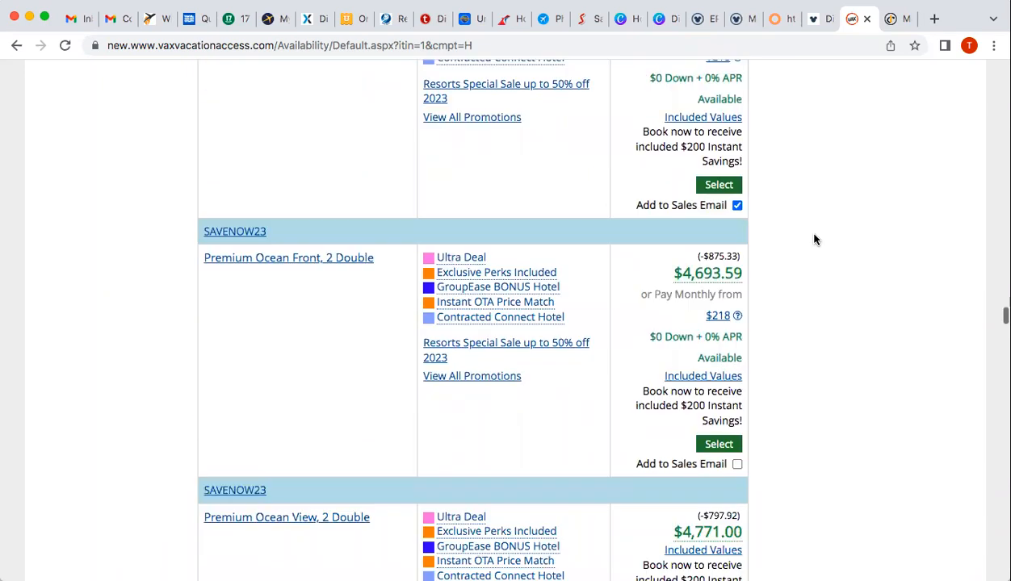
scroll(814, 237, "up", 1)
scroll(781, 372, "down", 20)
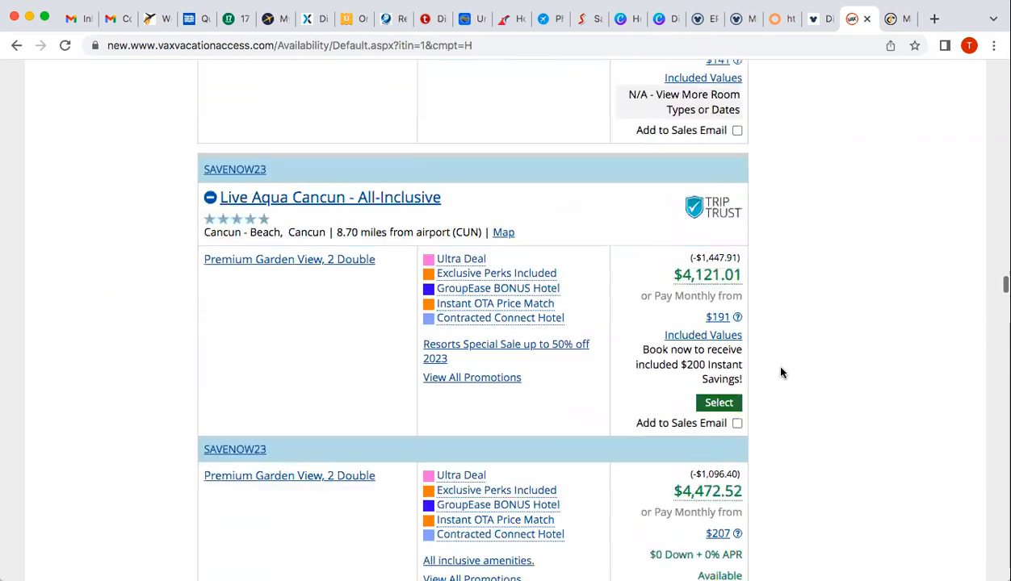
scroll(781, 372, "up", 20)
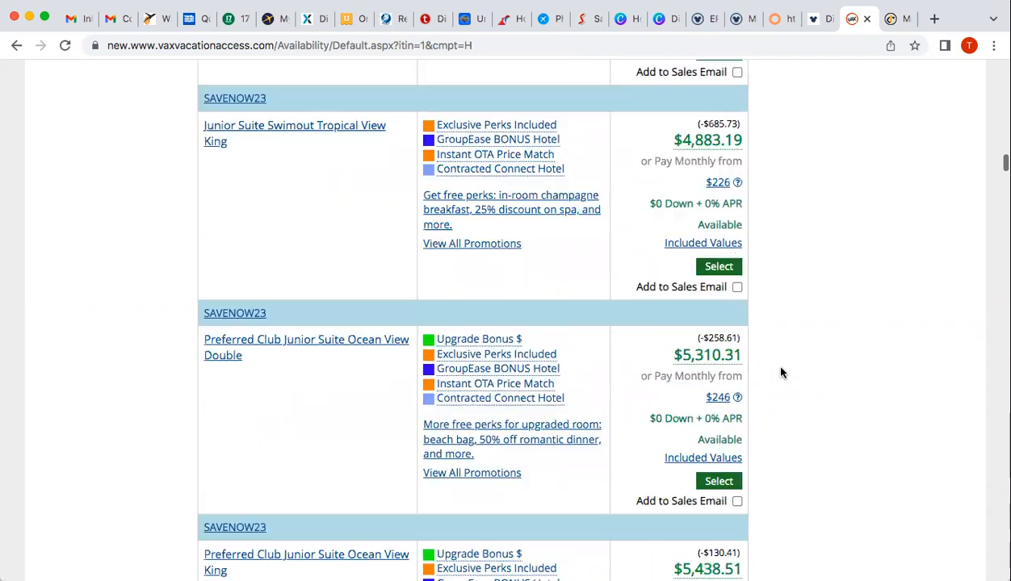
scroll(781, 373, "up", 5)
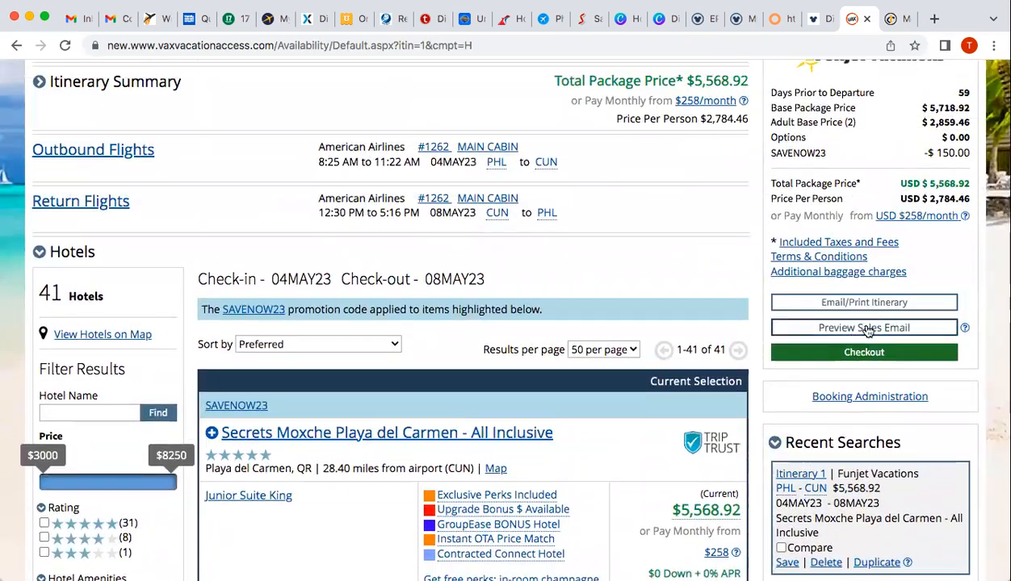
Open the sales email preview and leave it without a marketing banner
left_click(870, 328)
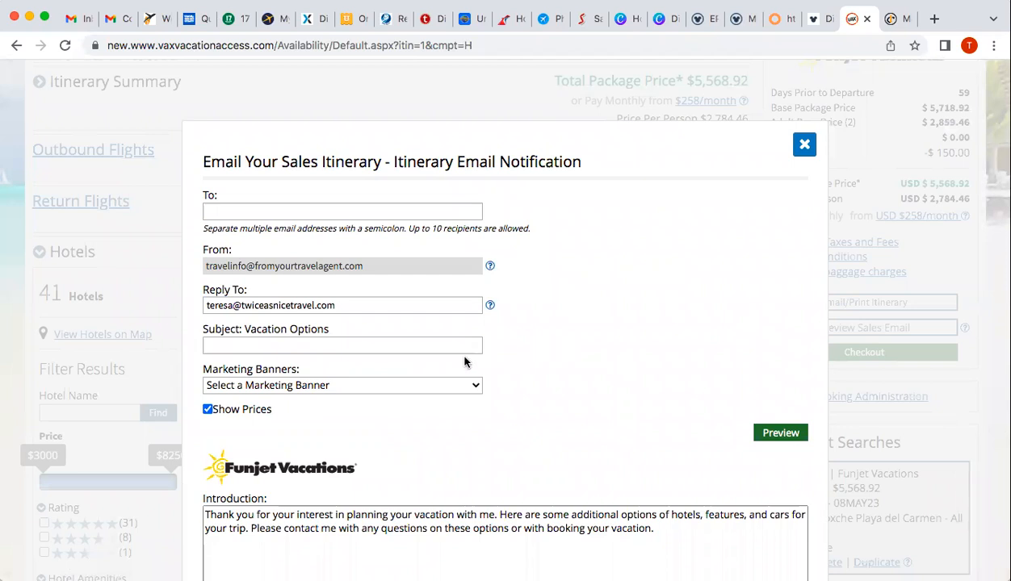
left_click(439, 387)
left_click(439, 387)
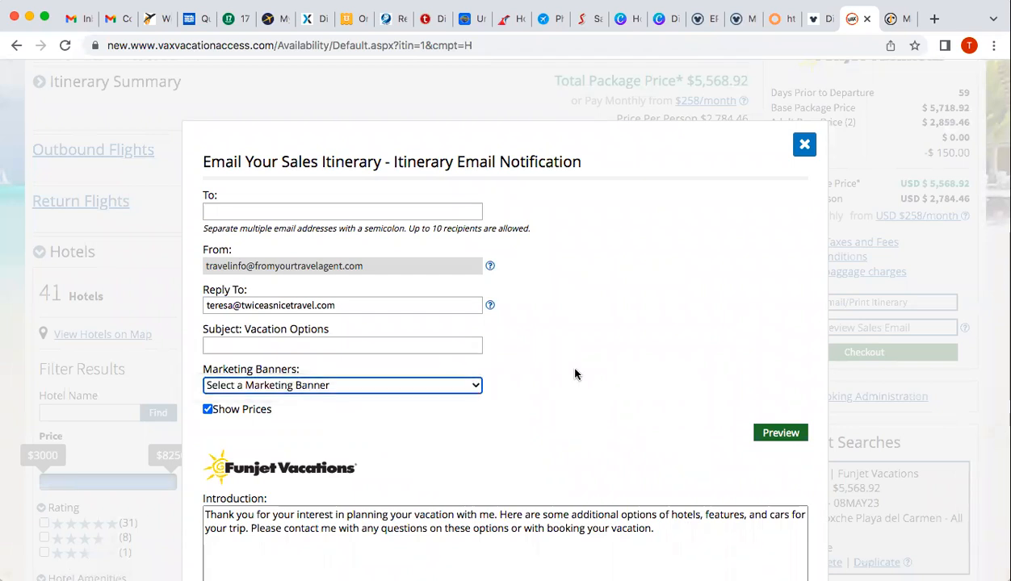
Review the email's four resorts, priced $4,369.26 to $5,438.51, and the closing message
scroll(575, 373, "down", 1)
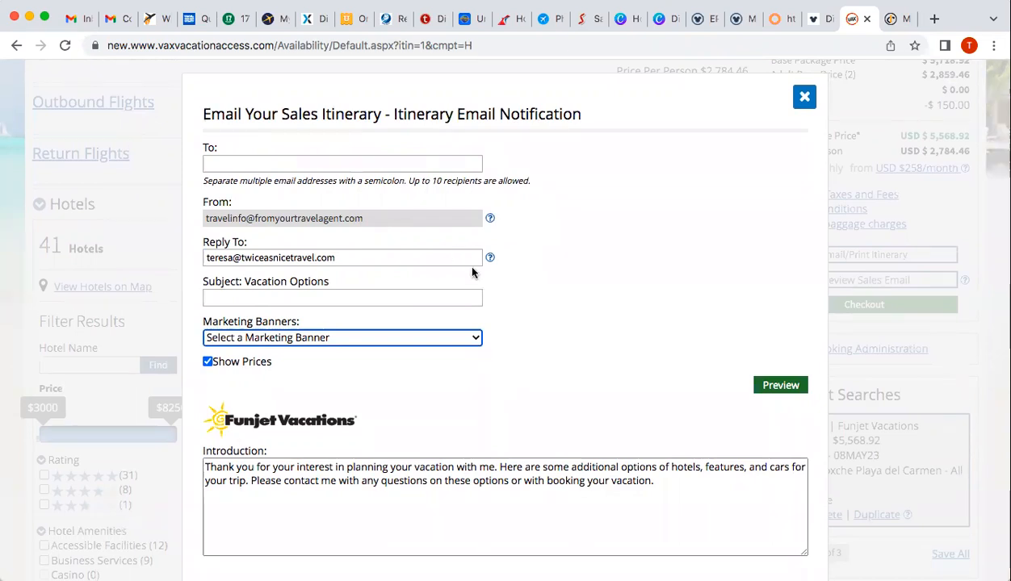
scroll(519, 392, "down", 5)
scroll(519, 393, "down", 2)
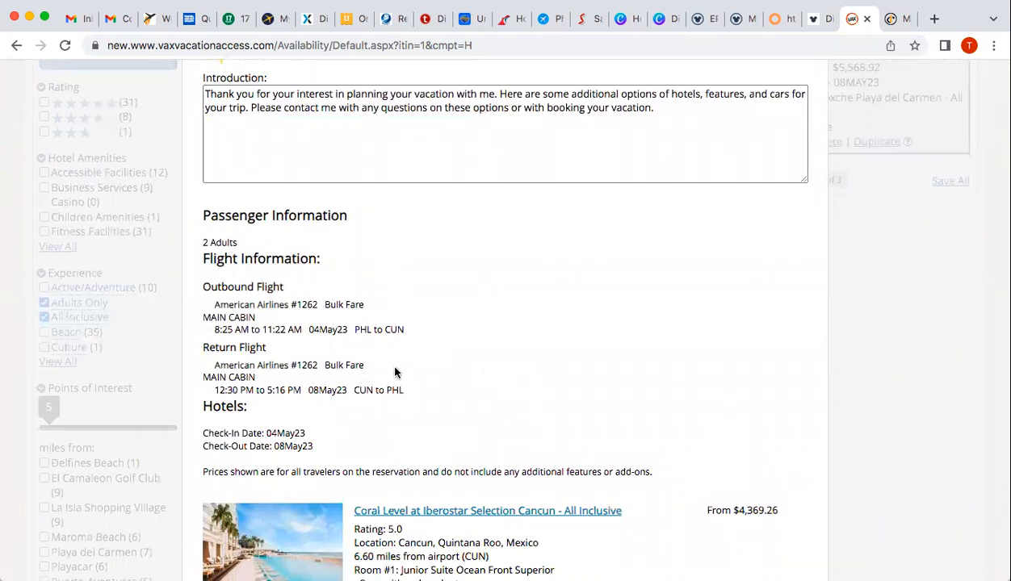
scroll(395, 372, "down", 4)
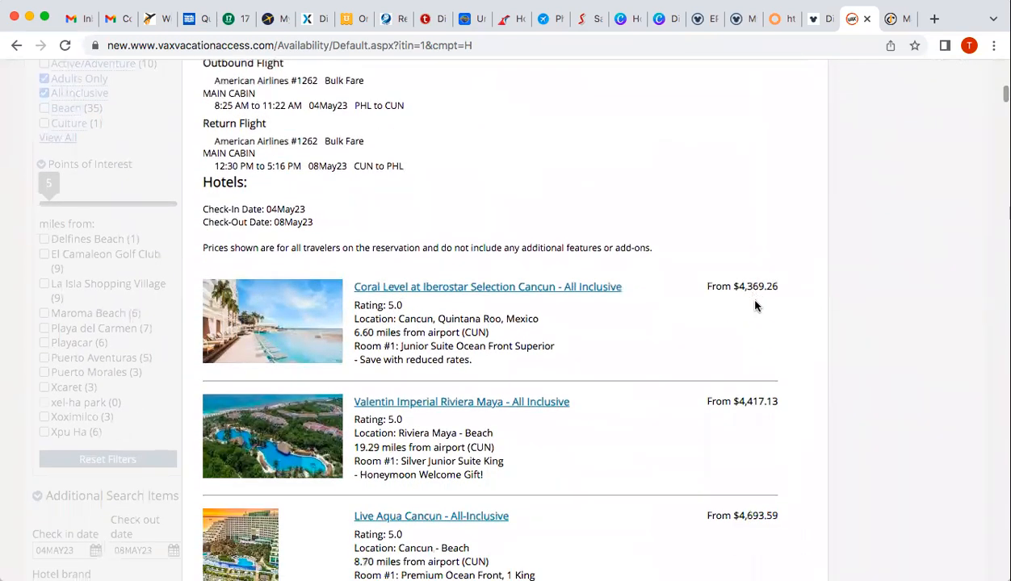
scroll(752, 334, "down", 5)
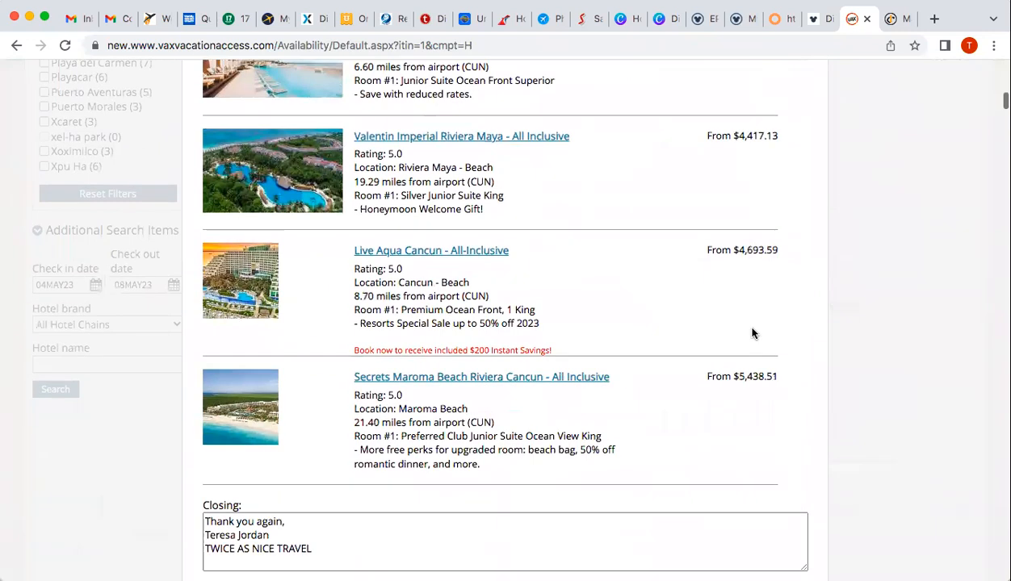
scroll(751, 334, "down", 1)
scroll(751, 334, "down", 1)
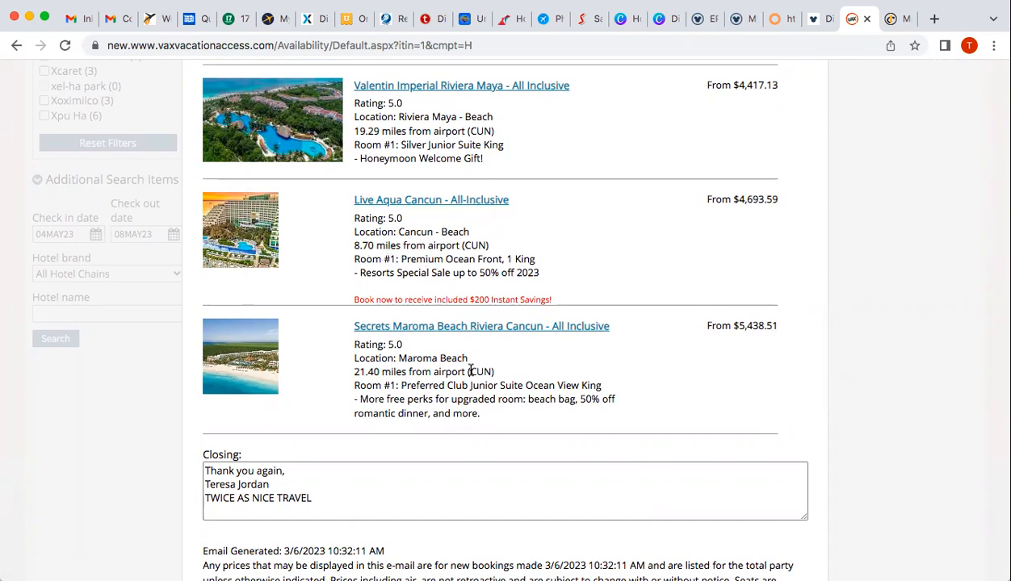
scroll(471, 371, "down", 5)
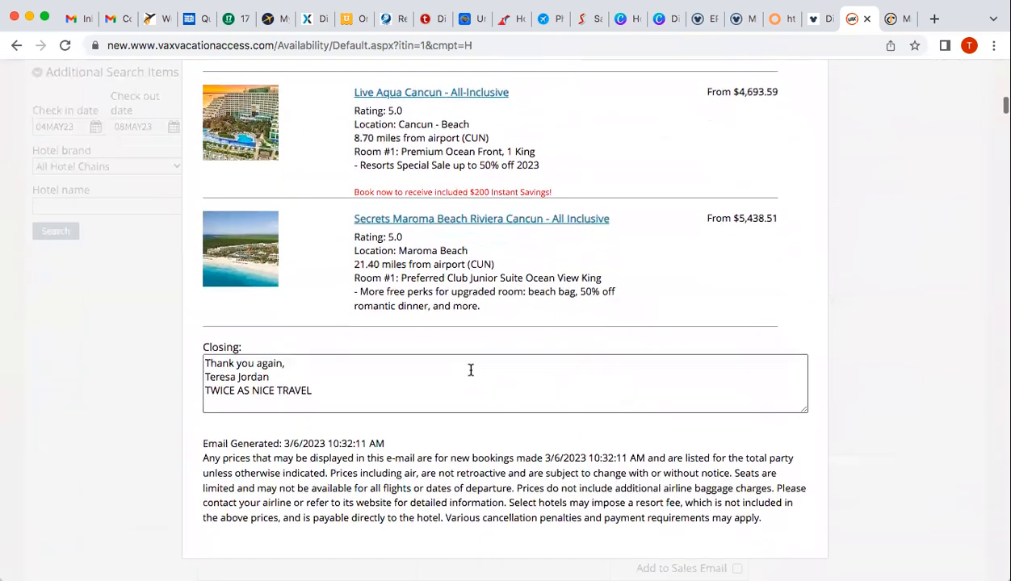
scroll(471, 371, "up", 8)
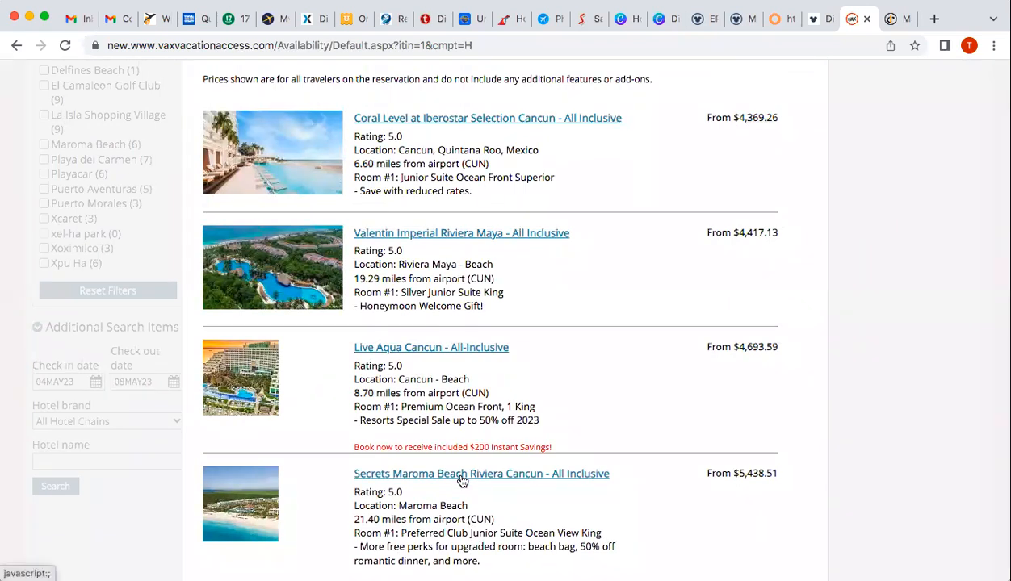
scroll(576, 419, "up", 3)
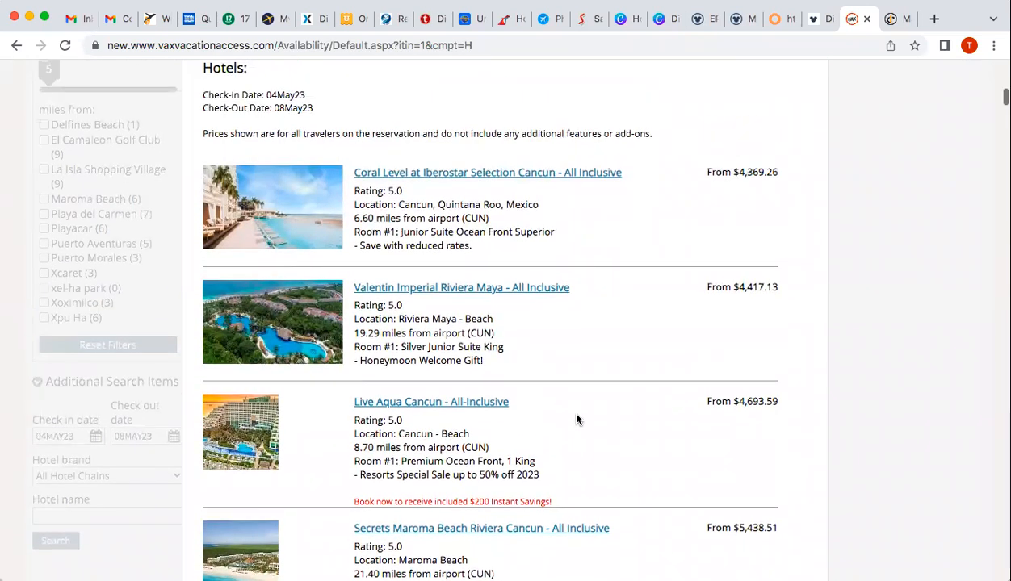
scroll(576, 419, "up", 6)
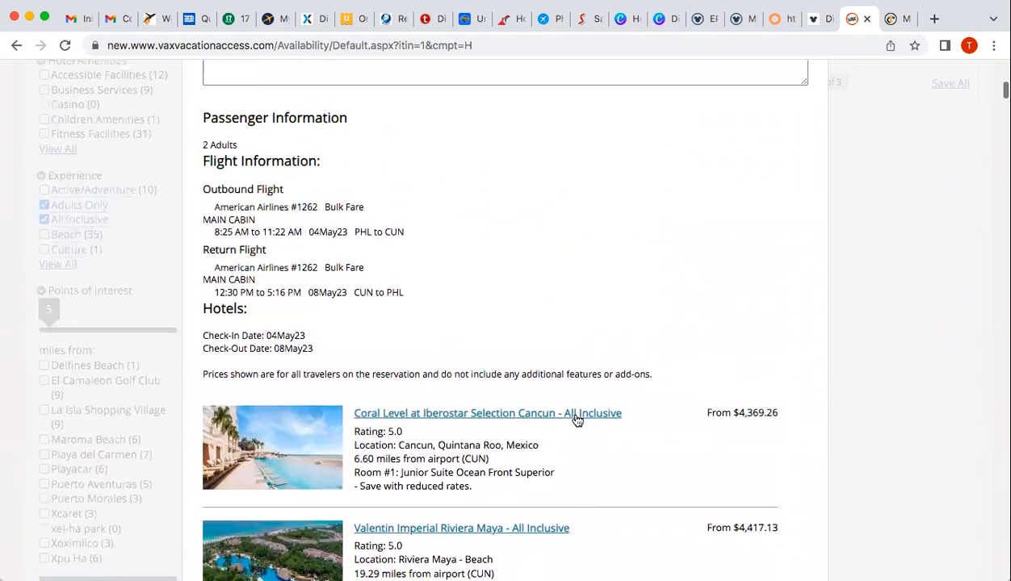
scroll(576, 419, "up", 15)
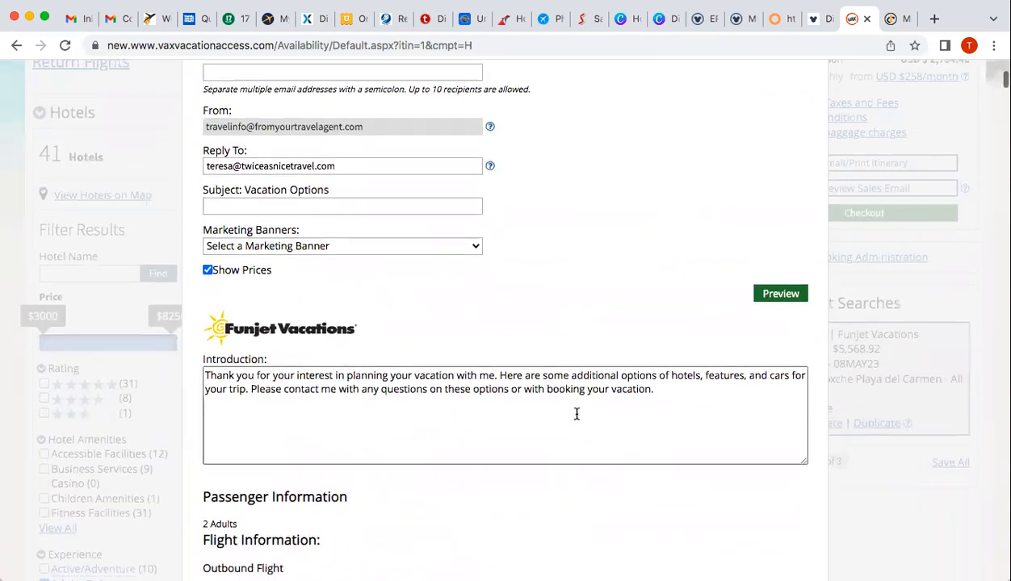
scroll(576, 419, "up", 1)
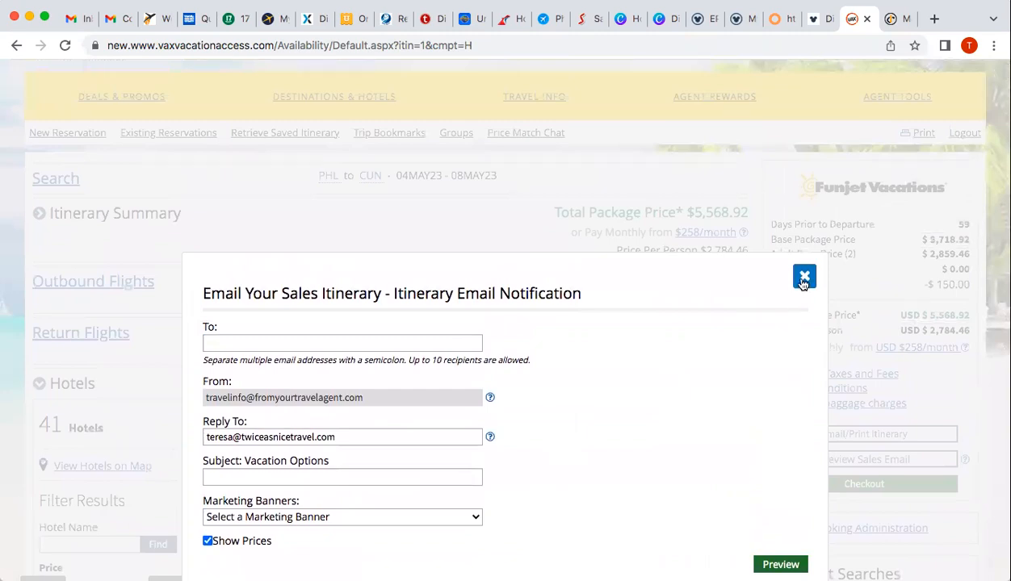
Close the email preview and select Valentin Imperial's Silver Junior Suite King, bringing the total to $4,509.13
left_click(804, 279)
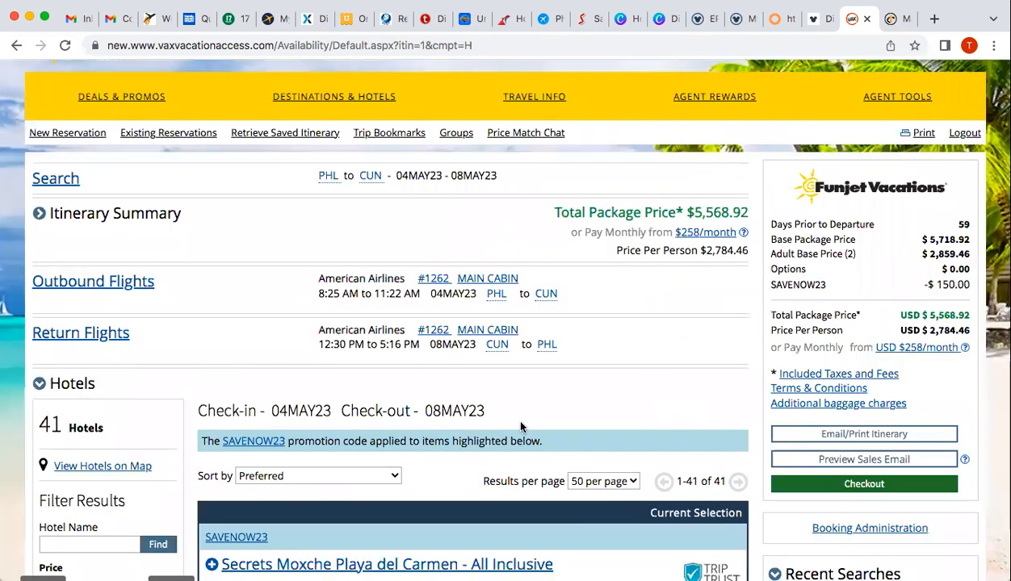
scroll(520, 426, "down", 15)
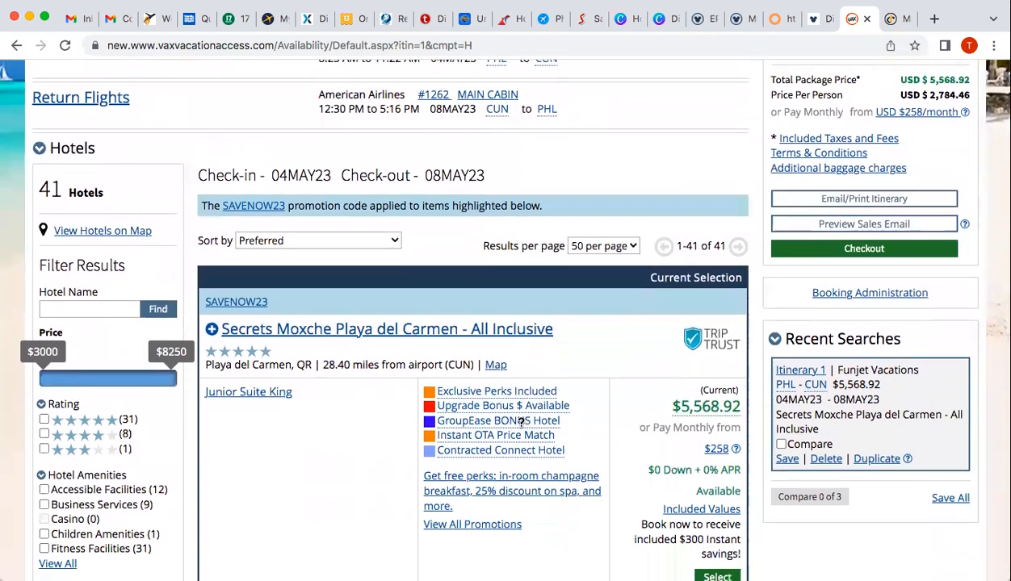
scroll(522, 421, "down", 20)
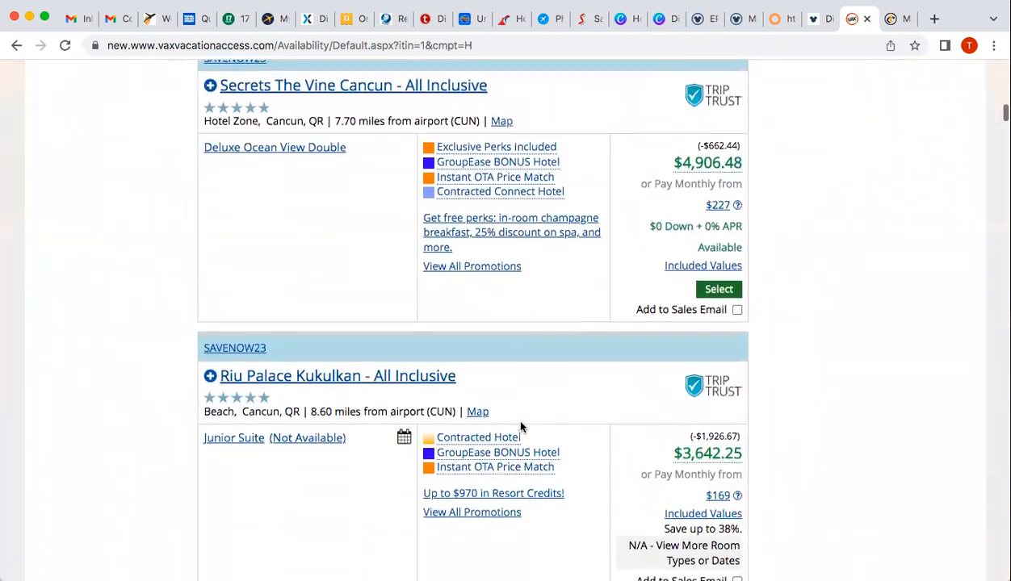
scroll(521, 426, "down", 5)
scroll(521, 426, "up", 4)
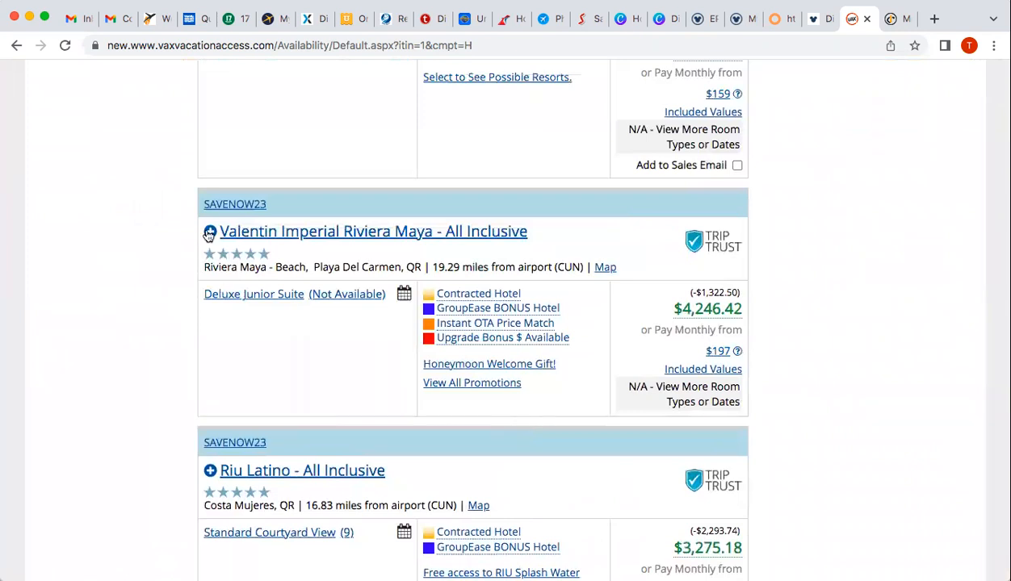
left_click(210, 233)
scroll(665, 408, "down", 3)
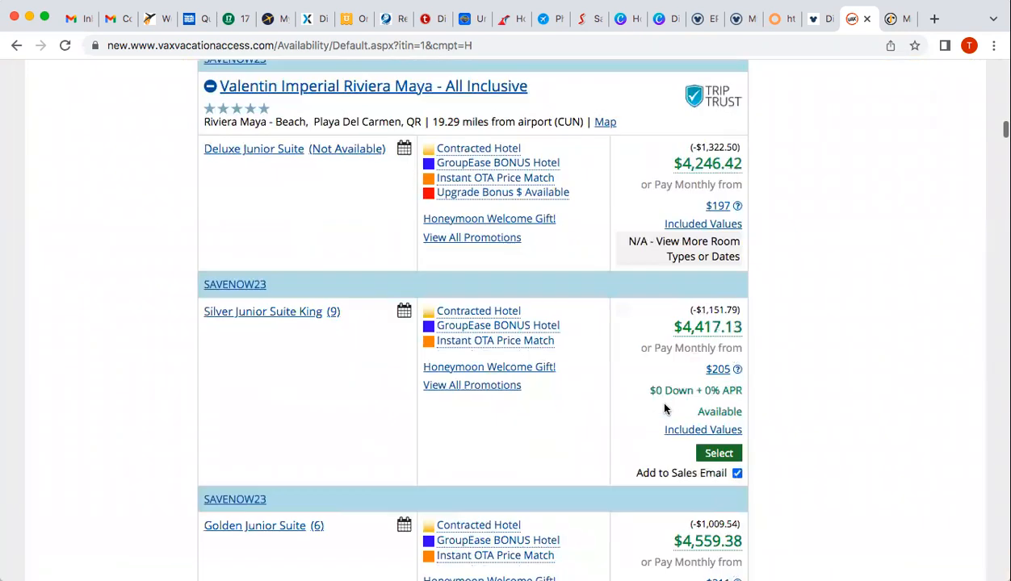
left_click(719, 417)
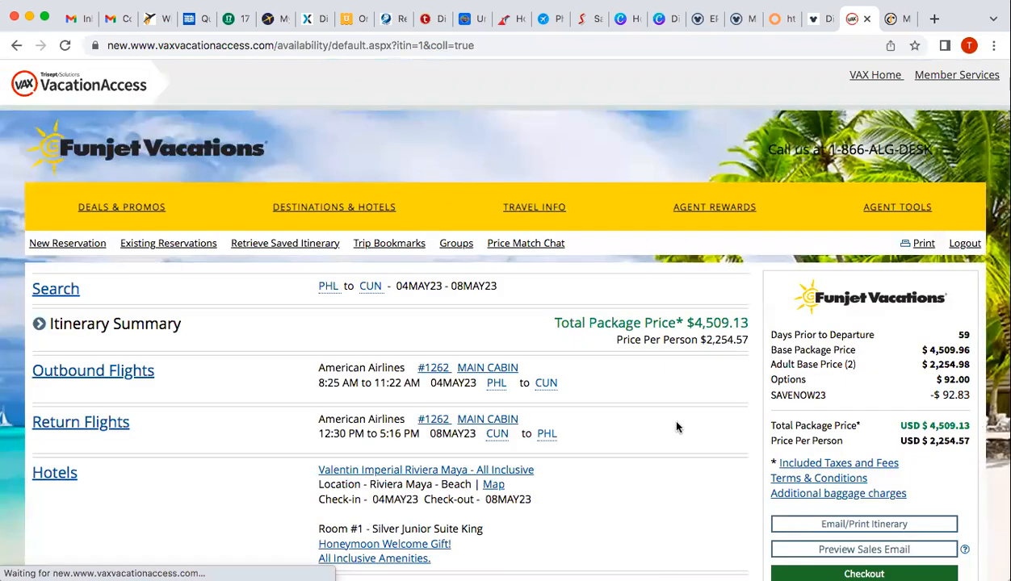
Scroll the reloaded itinerary to review the new hotel and the $4,509.13 package total
scroll(648, 424, "down", 3)
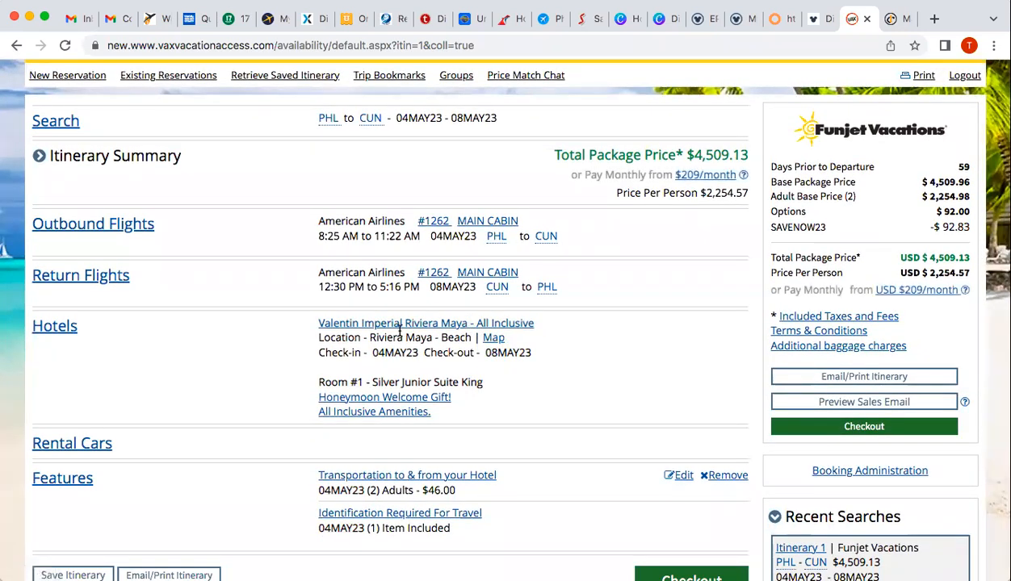
Open the Valentin Imperial Riviera Maya details and page through the resort photos
left_click(397, 326)
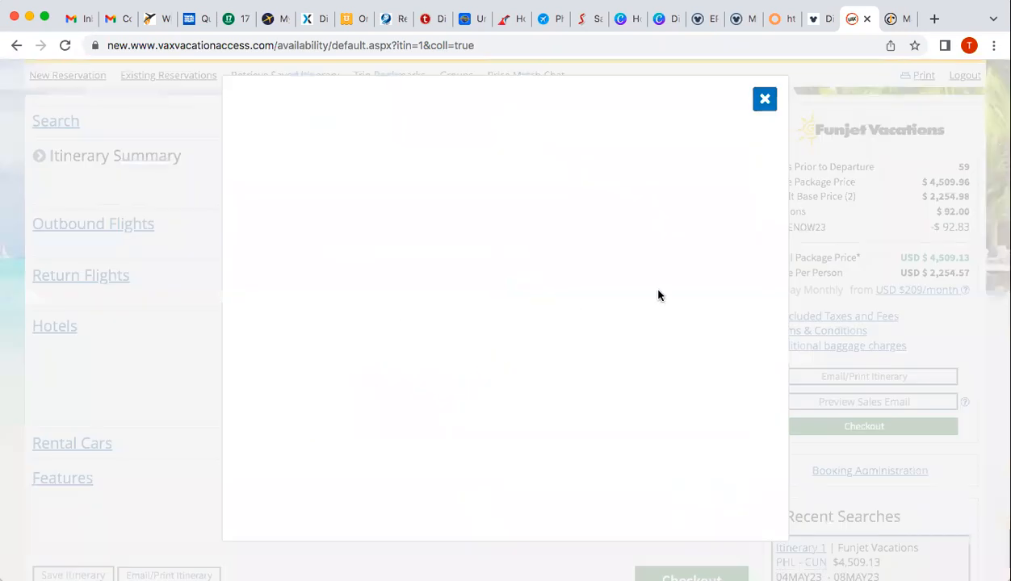
scroll(661, 296, "down", 1)
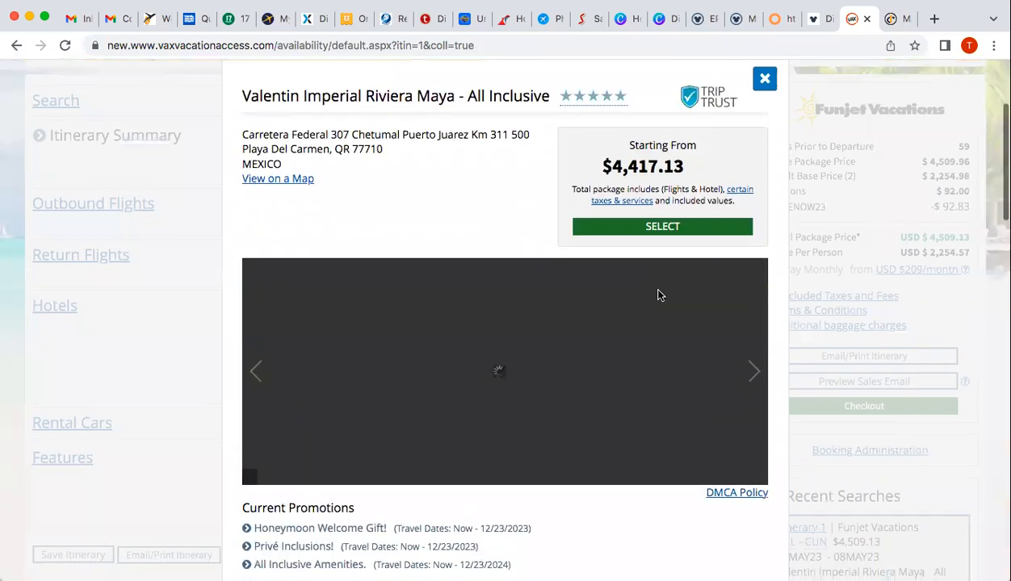
scroll(659, 296, "down", 3)
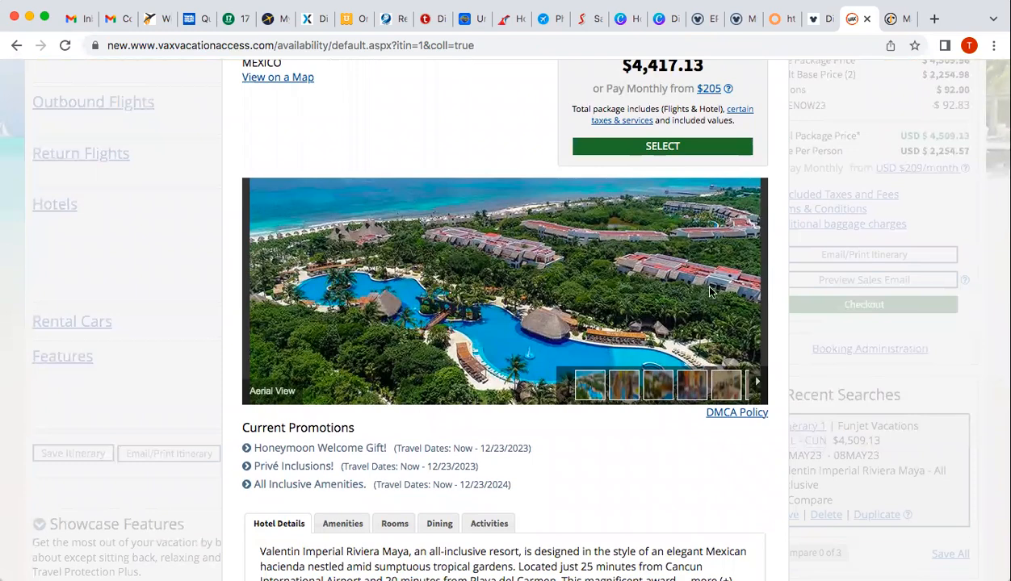
left_click(762, 296)
left_click(756, 294)
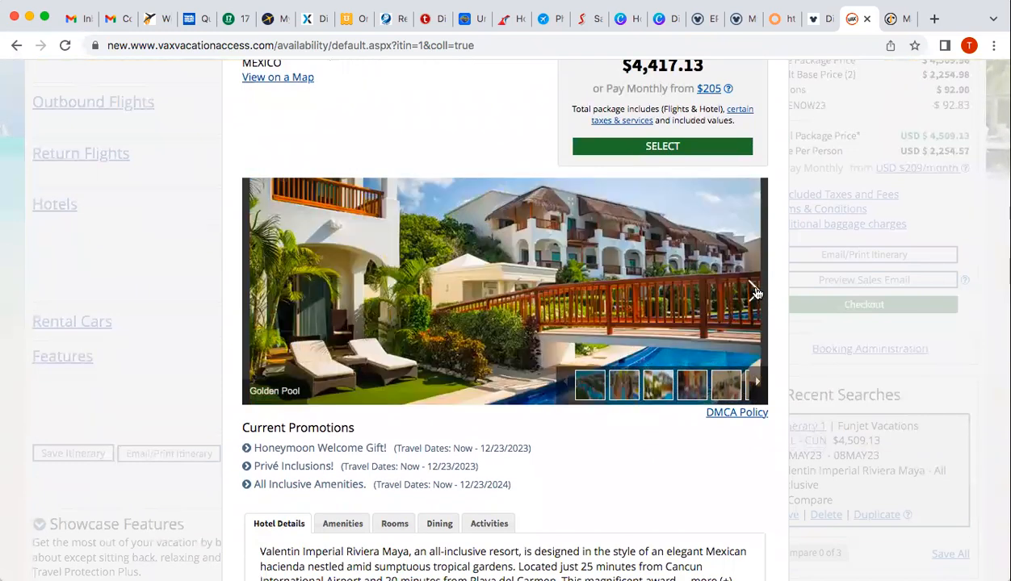
left_click(756, 294)
left_click(756, 294)
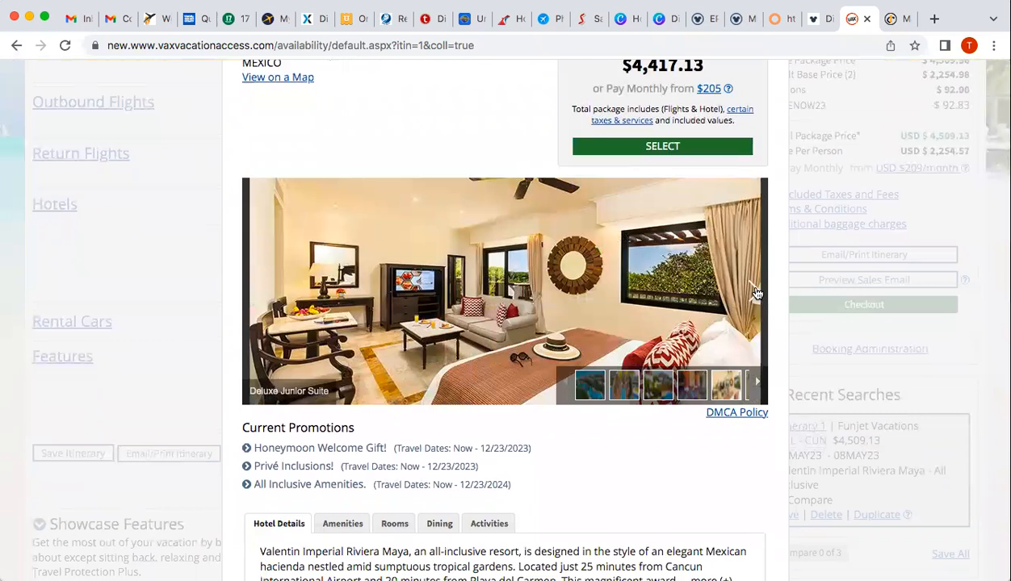
left_click(756, 294)
scroll(526, 374, "down", 1)
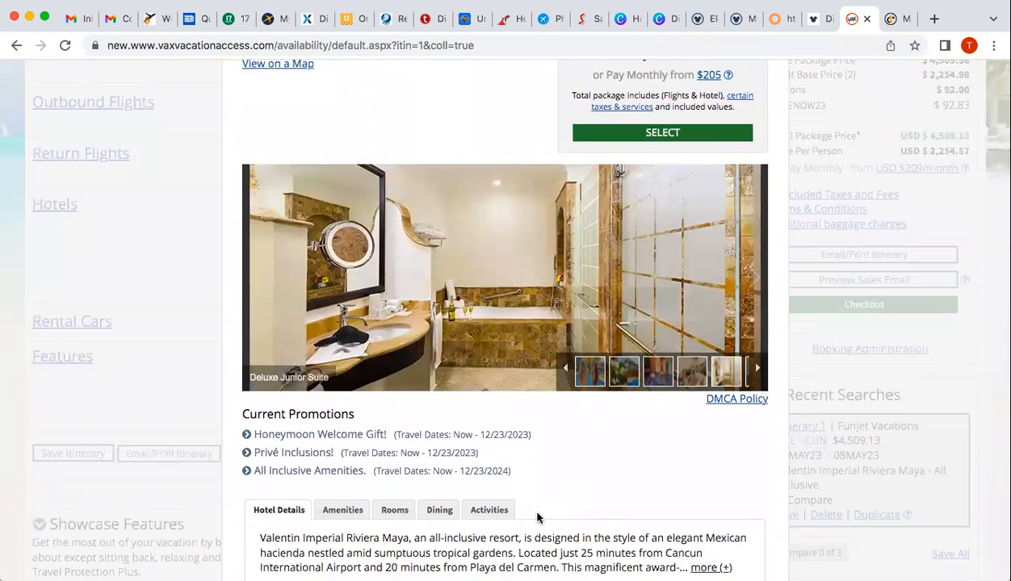
scroll(537, 518, "down", 5)
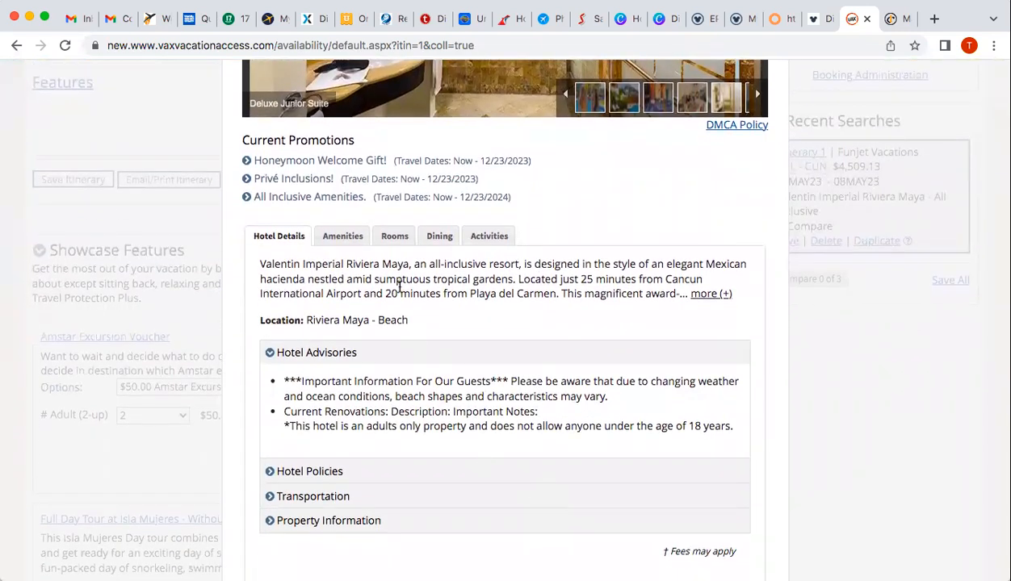
Review the hotel amenities and Silver Junior Suite King room amenities, then close the details
left_click(344, 236)
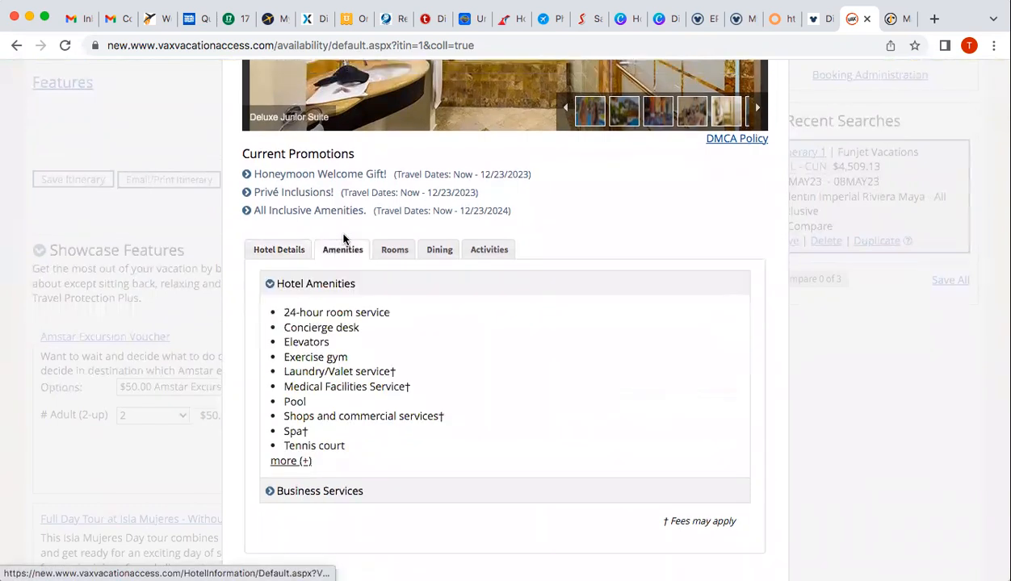
left_click(394, 256)
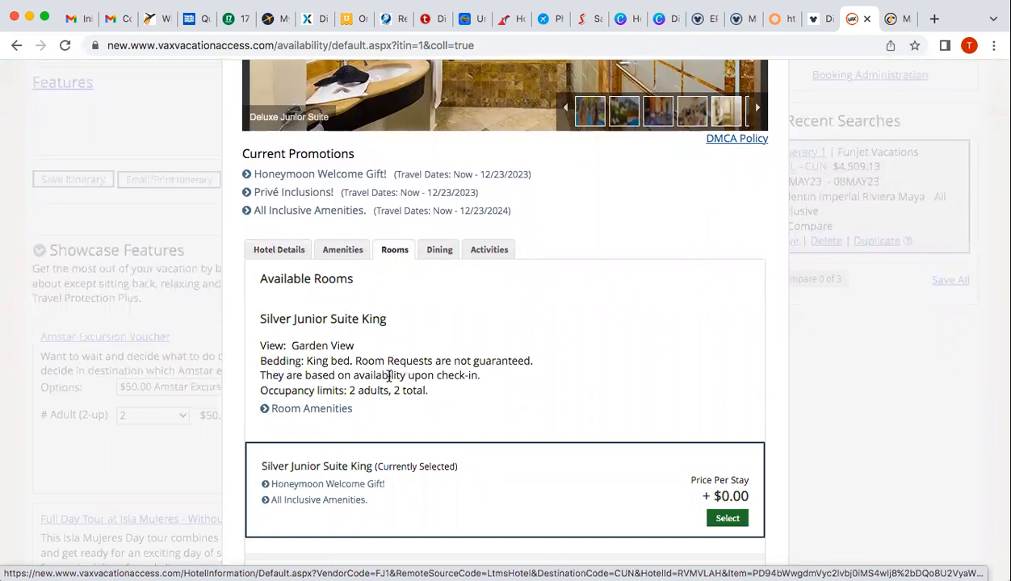
left_click(266, 412)
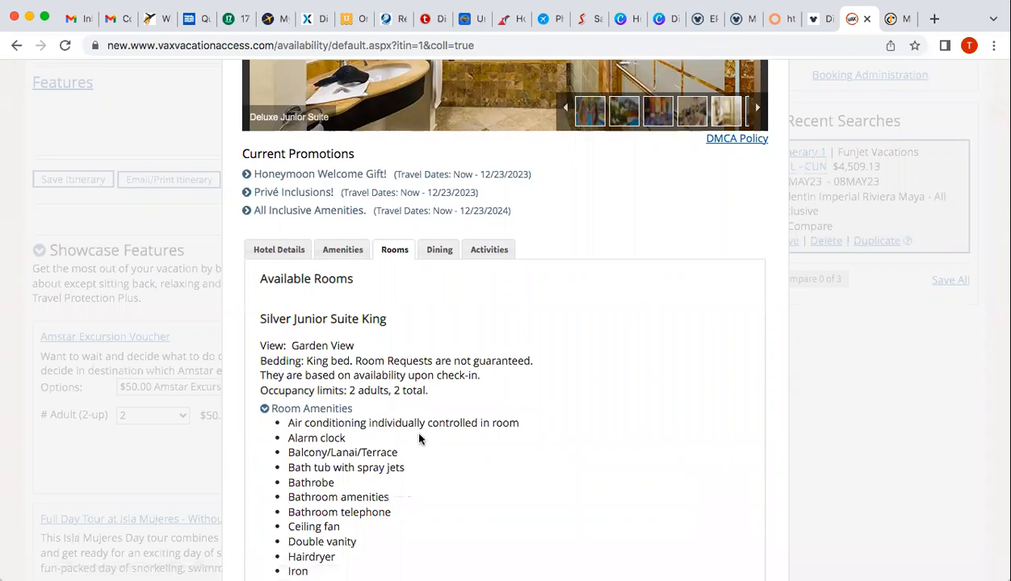
scroll(419, 438, "down", 5)
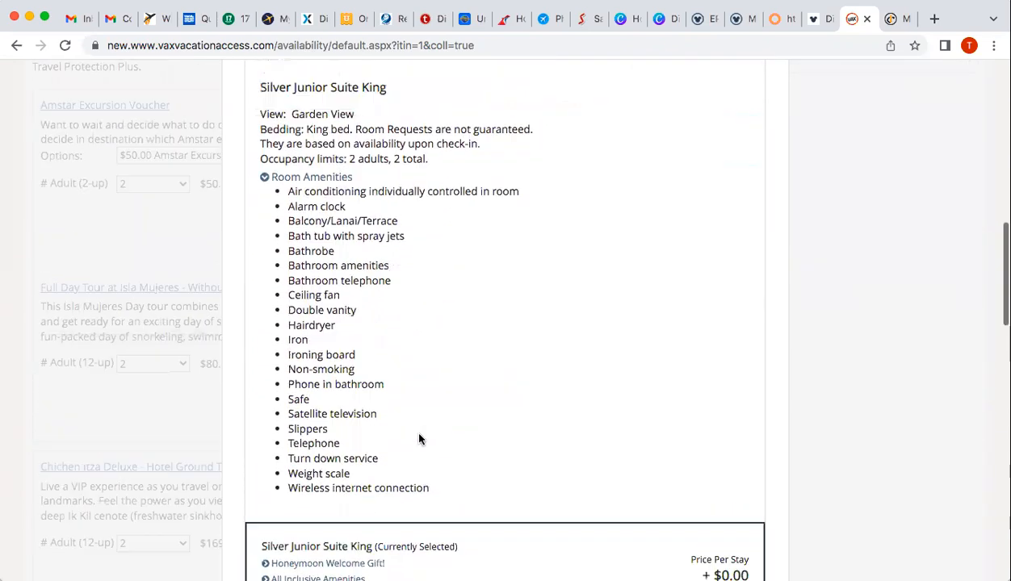
scroll(419, 439, "up", 15)
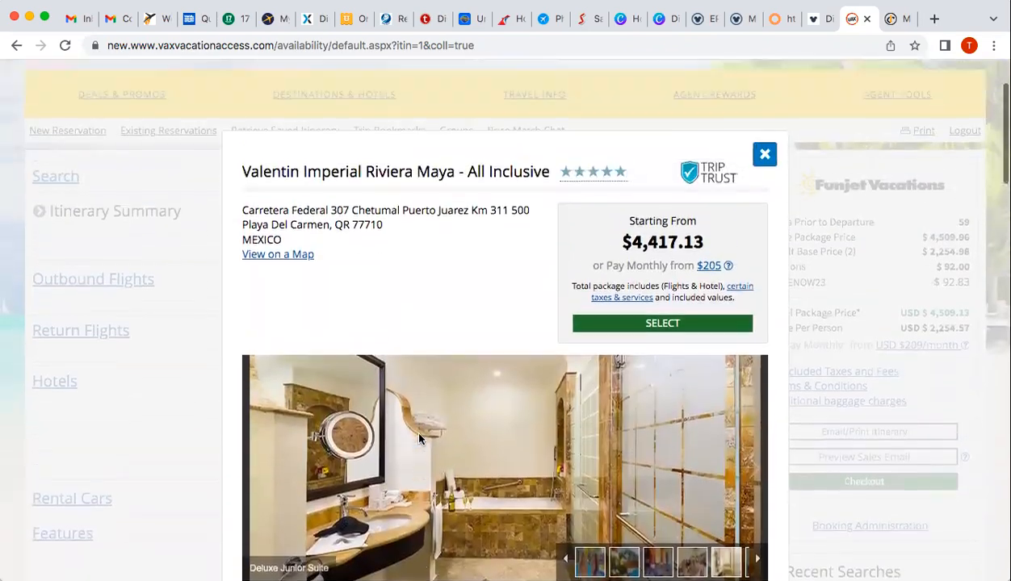
scroll(419, 439, "down", 3)
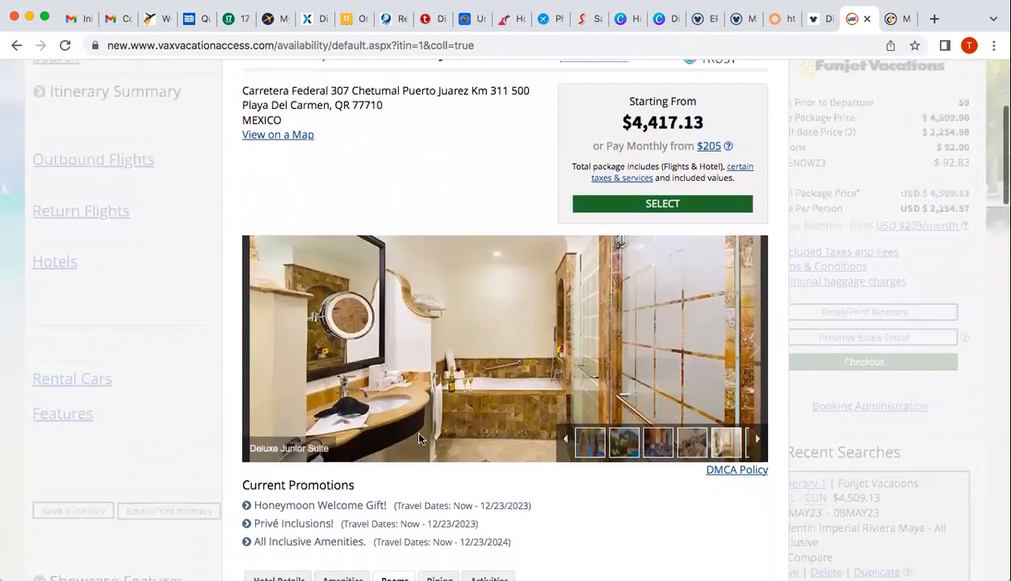
scroll(419, 438, "up", 3)
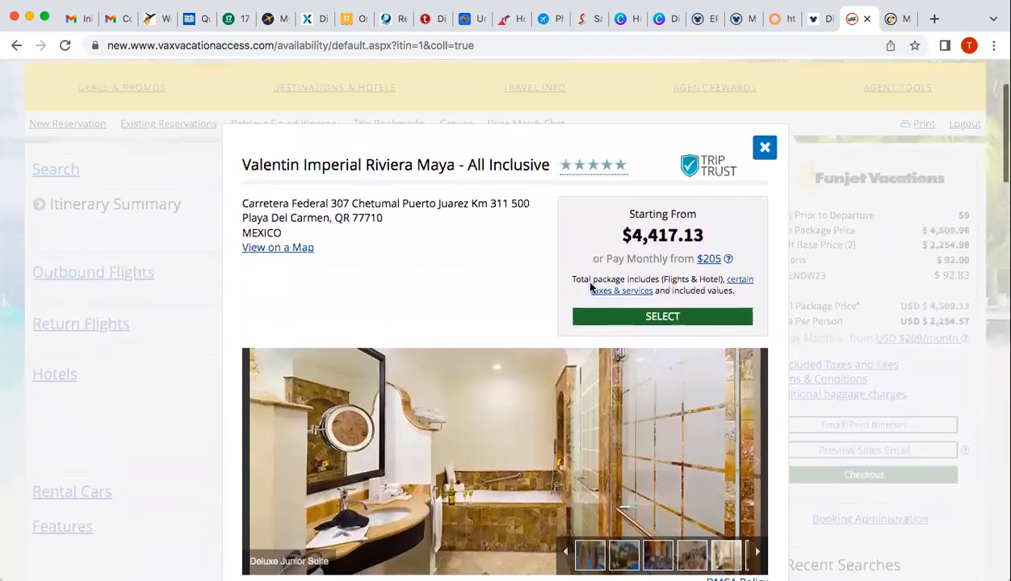
left_click(764, 147)
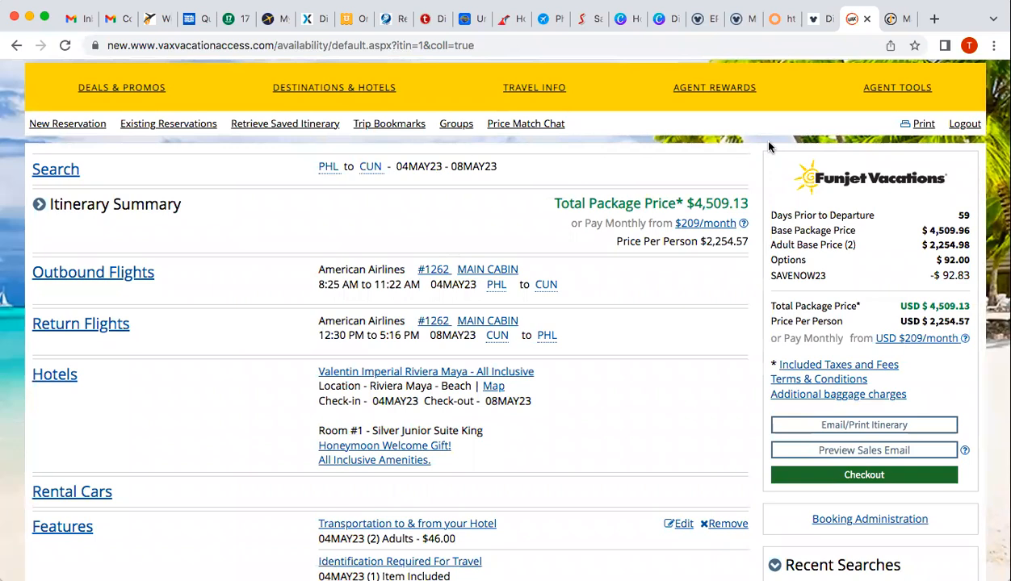
Scroll the features list showing travel protection plans from $58.00 to $459.98
scroll(517, 521, "down", 2)
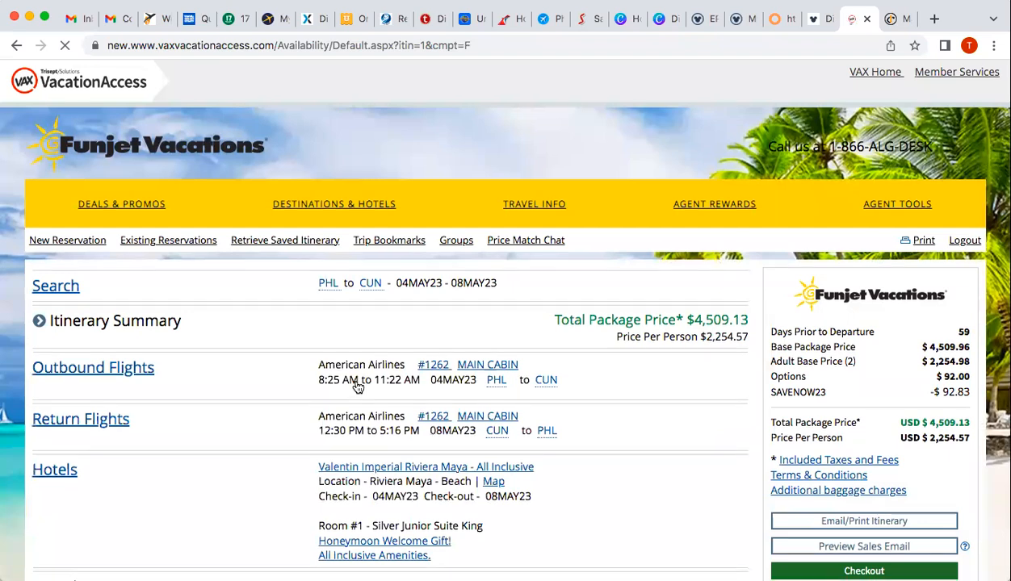
scroll(357, 387, "up", 5)
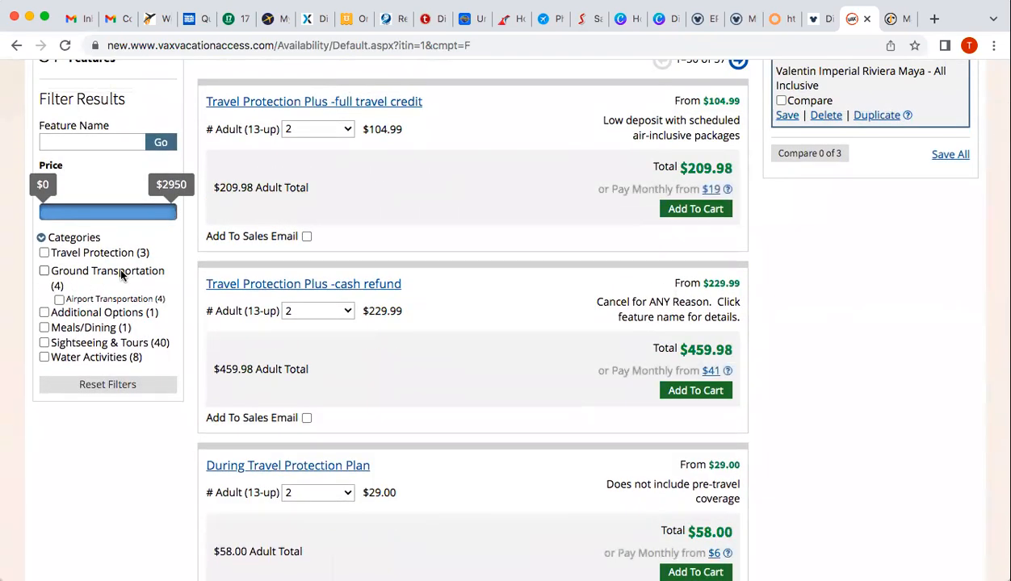
left_click(45, 271)
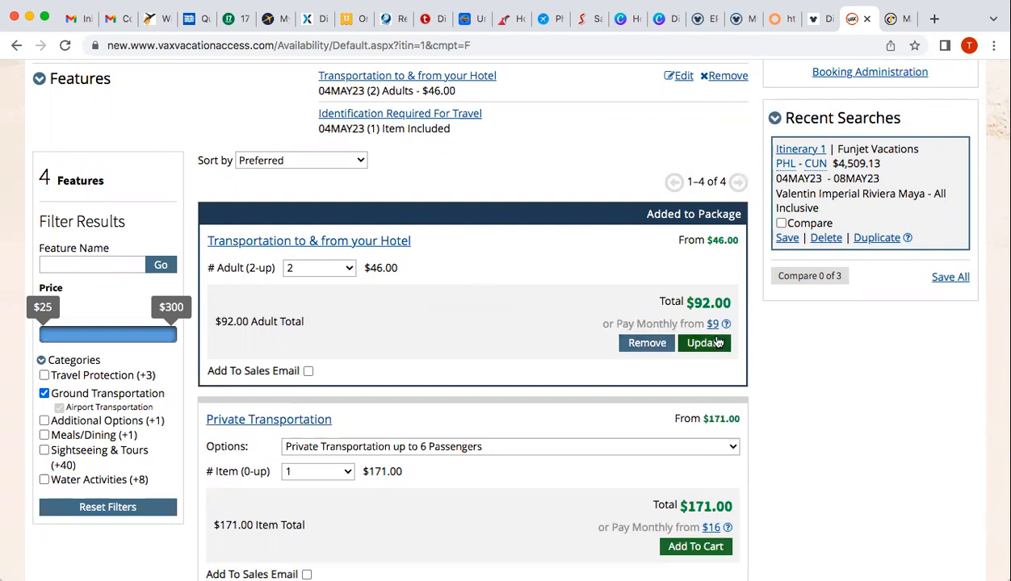
scroll(484, 292, "down", 3)
scroll(485, 291, "down", 1)
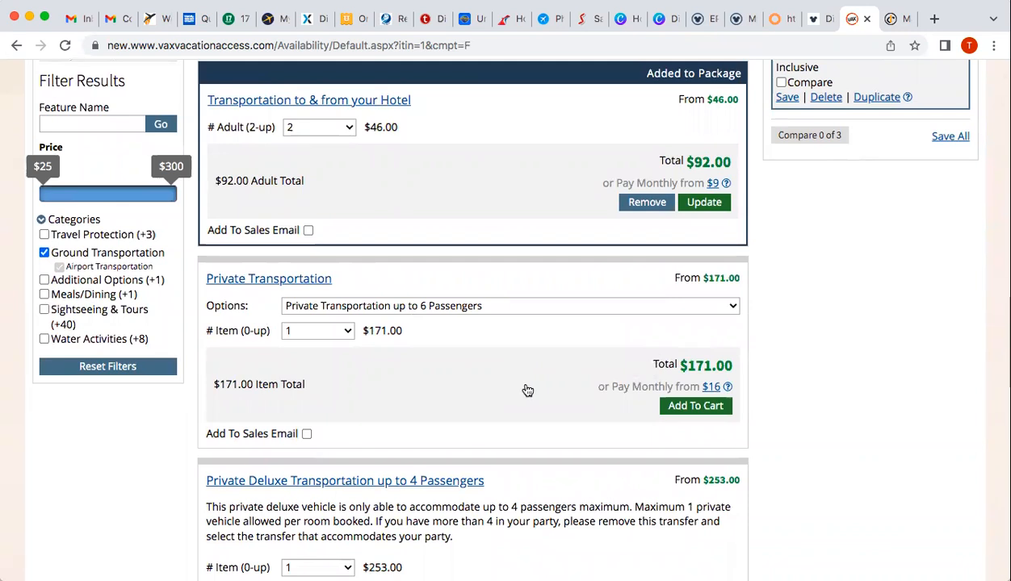
scroll(526, 390, "down", 4)
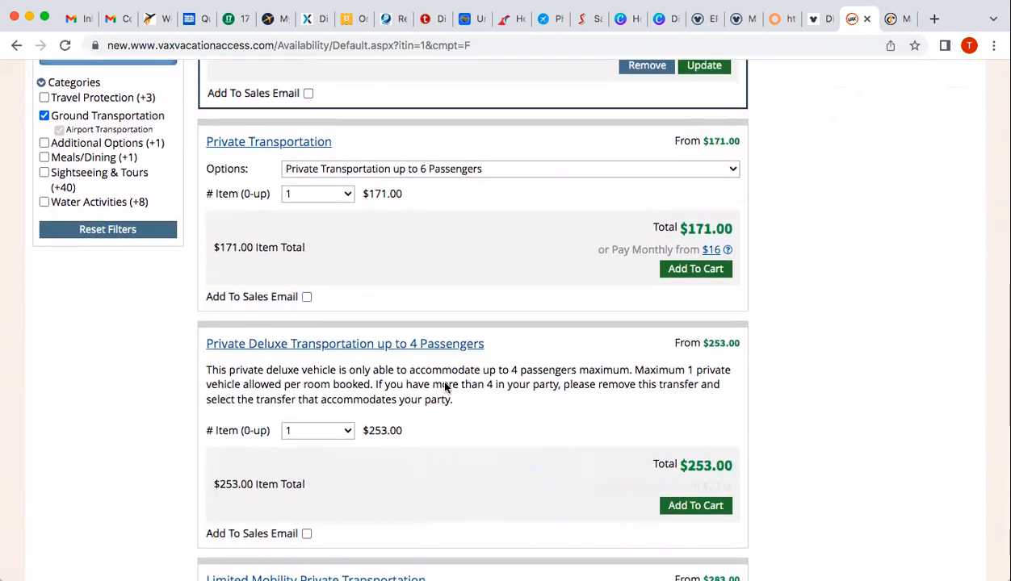
scroll(583, 472, "down", 2)
scroll(583, 472, "down", 3)
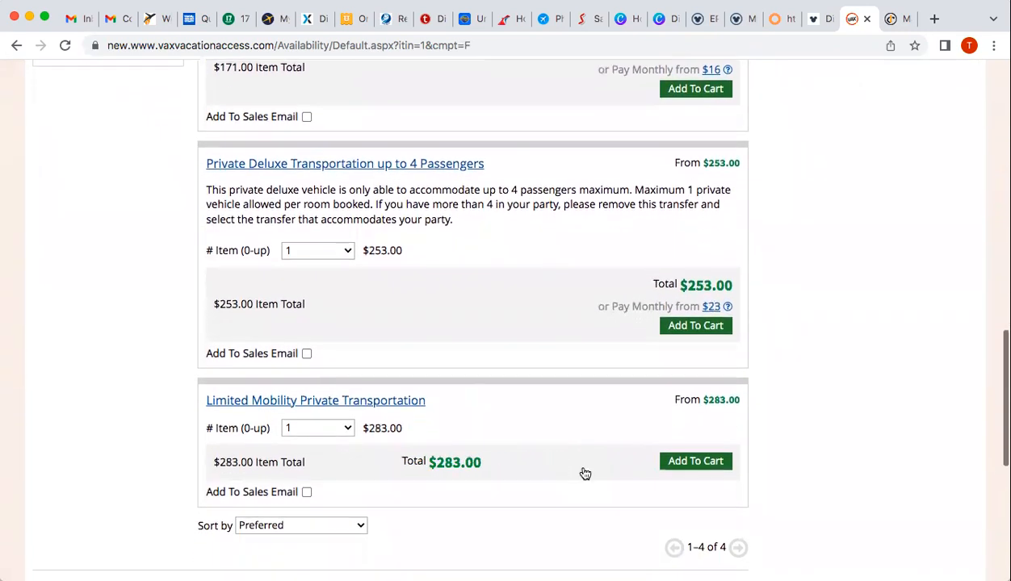
scroll(583, 472, "up", 3)
scroll(583, 472, "up", 8)
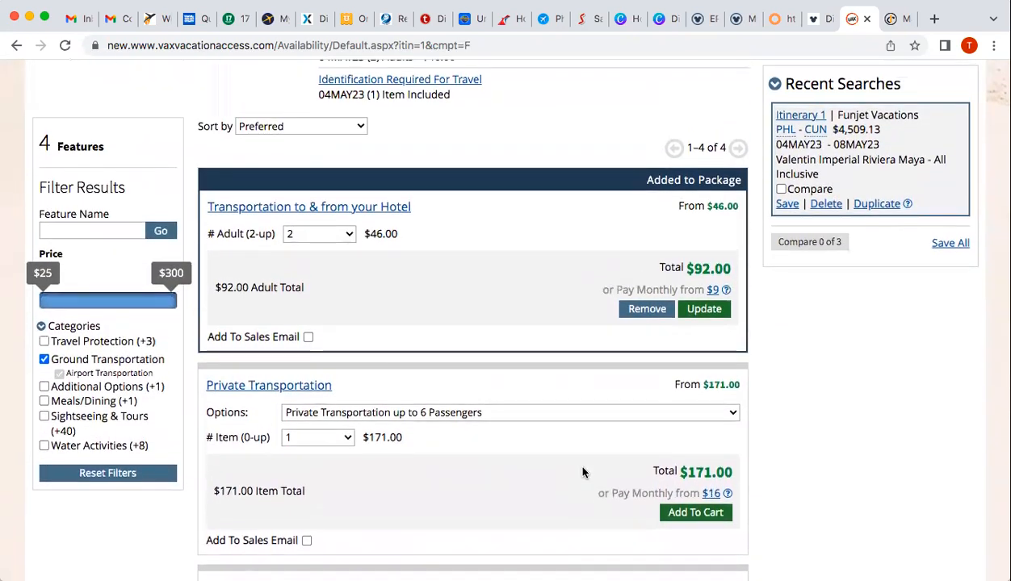
left_click(44, 360)
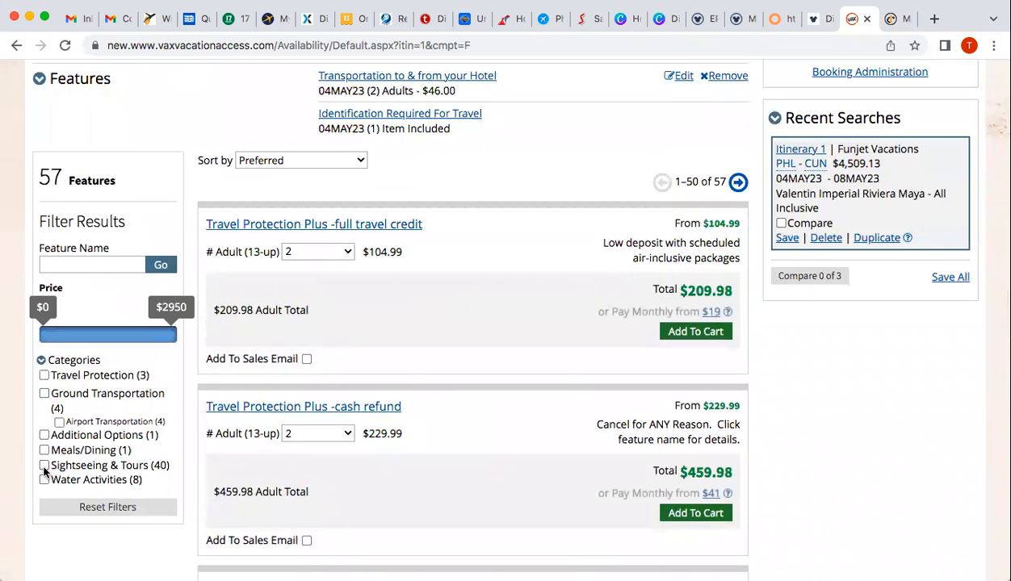
Filter features to Sightseeing & Tours and scroll the 40 tours, Isla Mujeres to Colors of Mexico
left_click(44, 467)
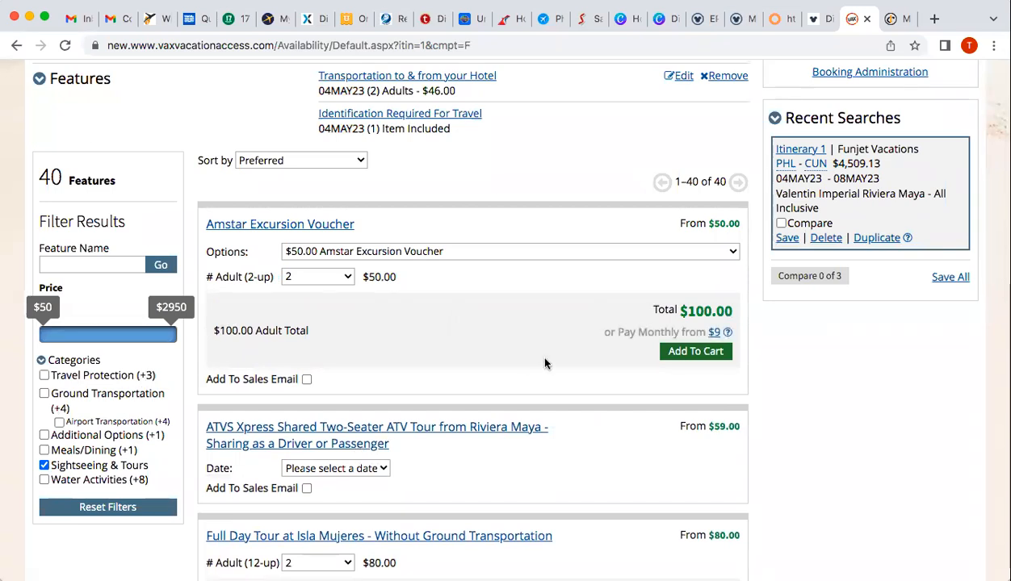
scroll(544, 364, "down", 1)
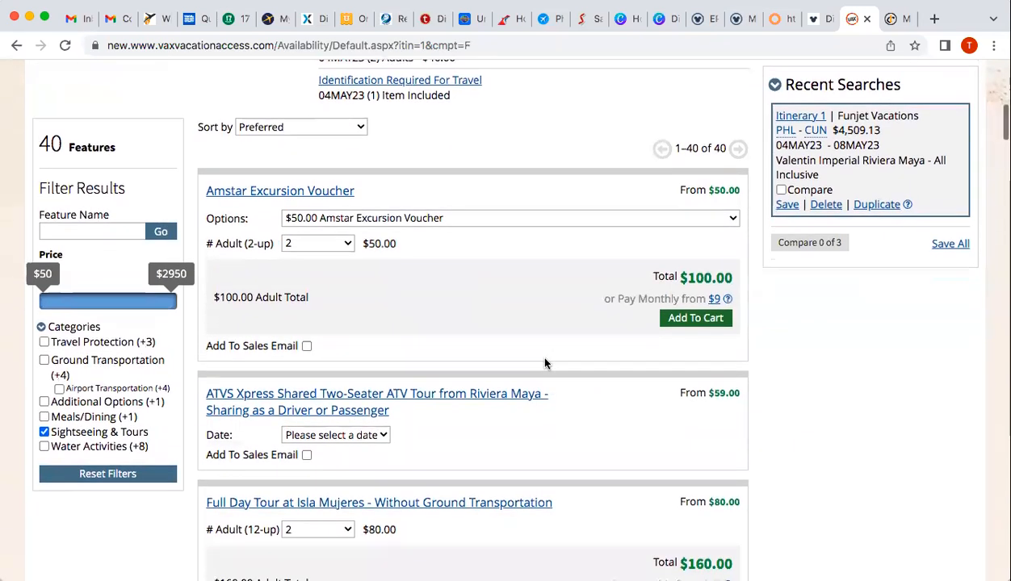
scroll(544, 363, "down", 2)
scroll(544, 363, "down", 3)
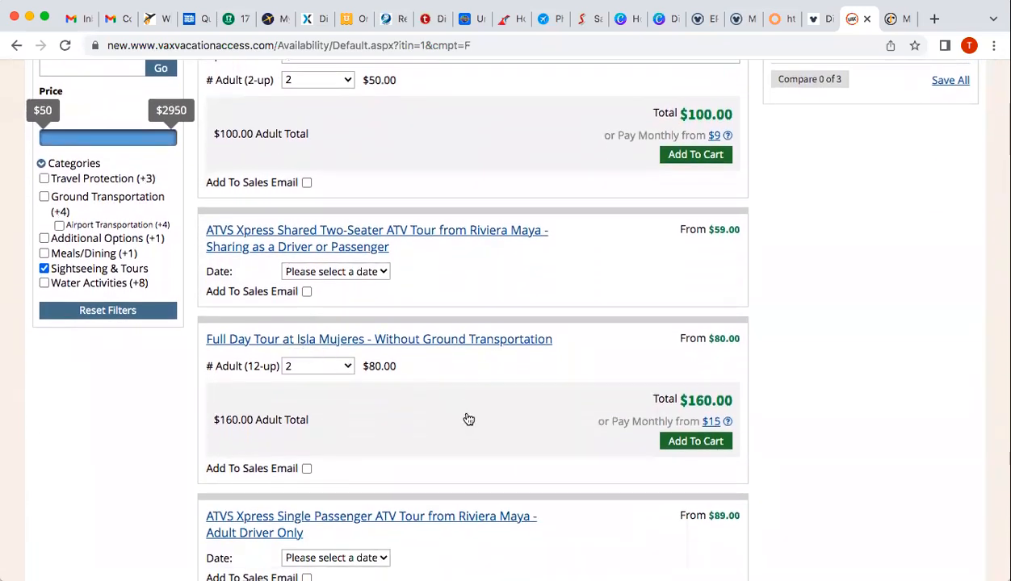
scroll(473, 422, "down", 7)
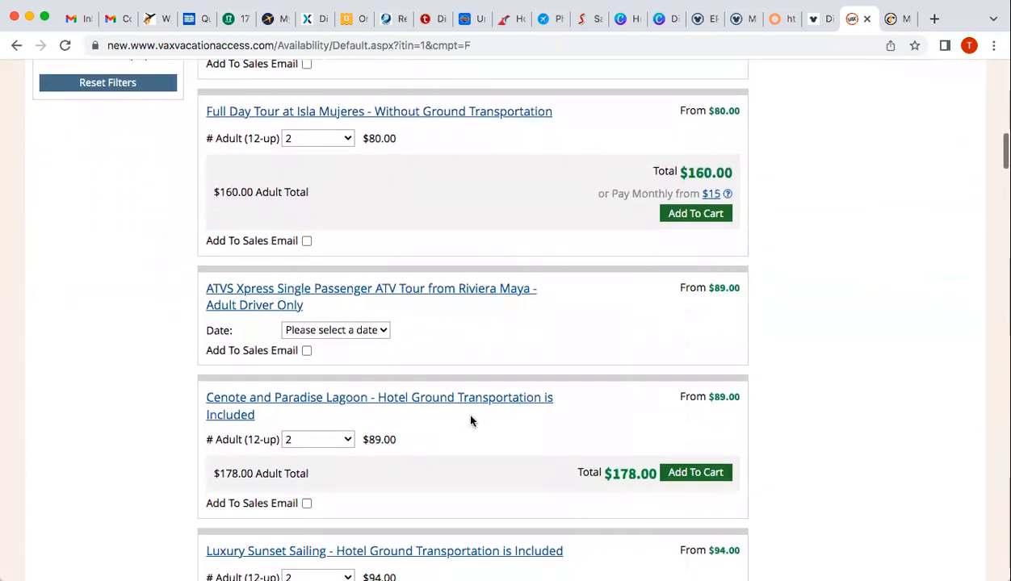
scroll(472, 420, "down", 1)
scroll(472, 420, "down", 6)
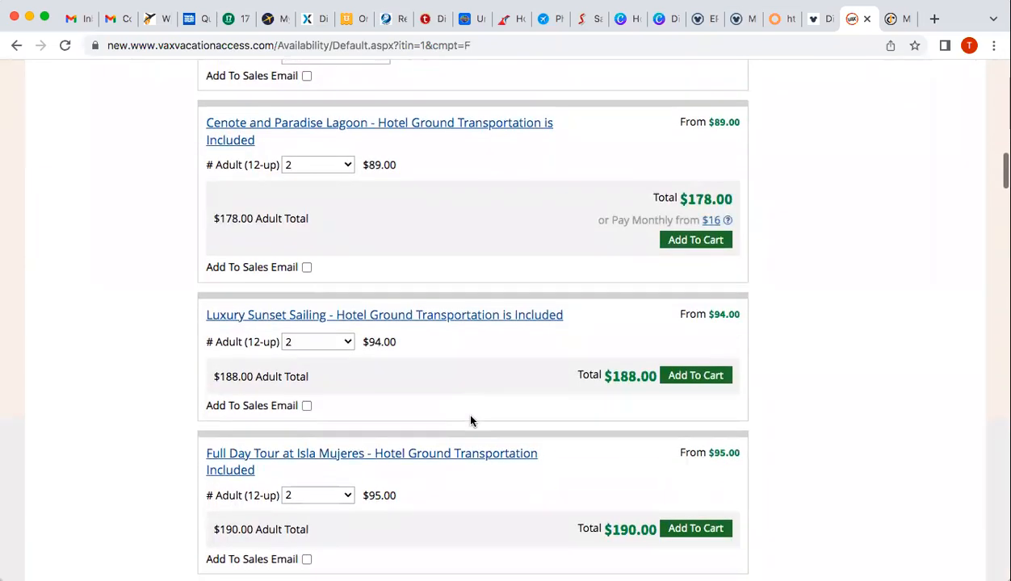
scroll(471, 421, "down", 4)
scroll(471, 420, "down", 5)
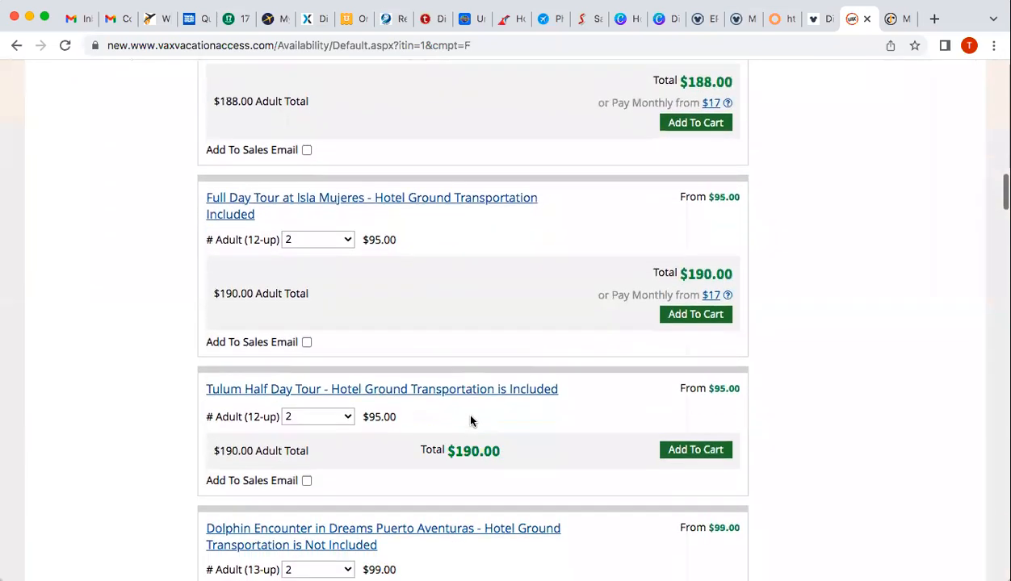
scroll(471, 421, "down", 3)
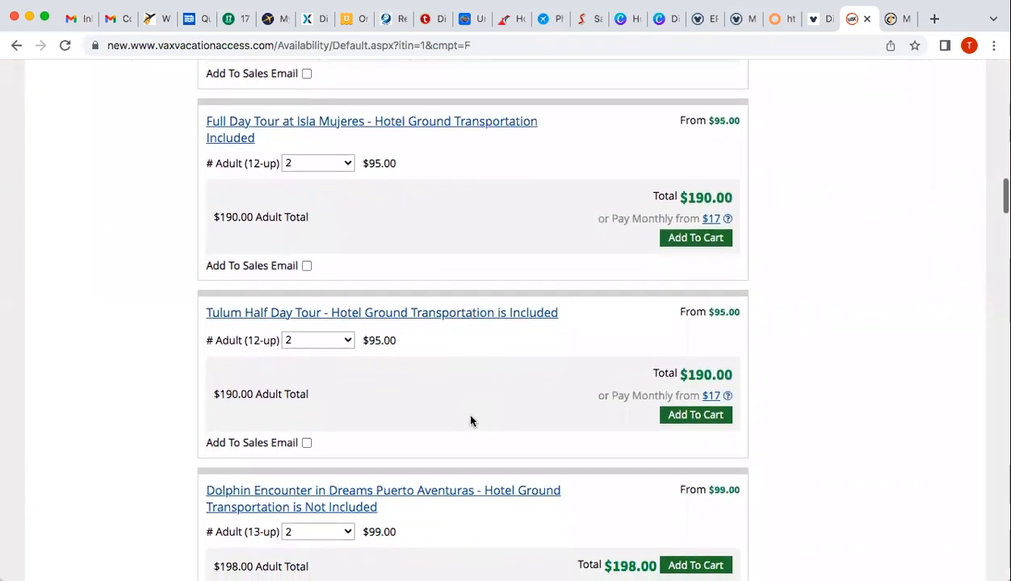
scroll(473, 422, "down", 11)
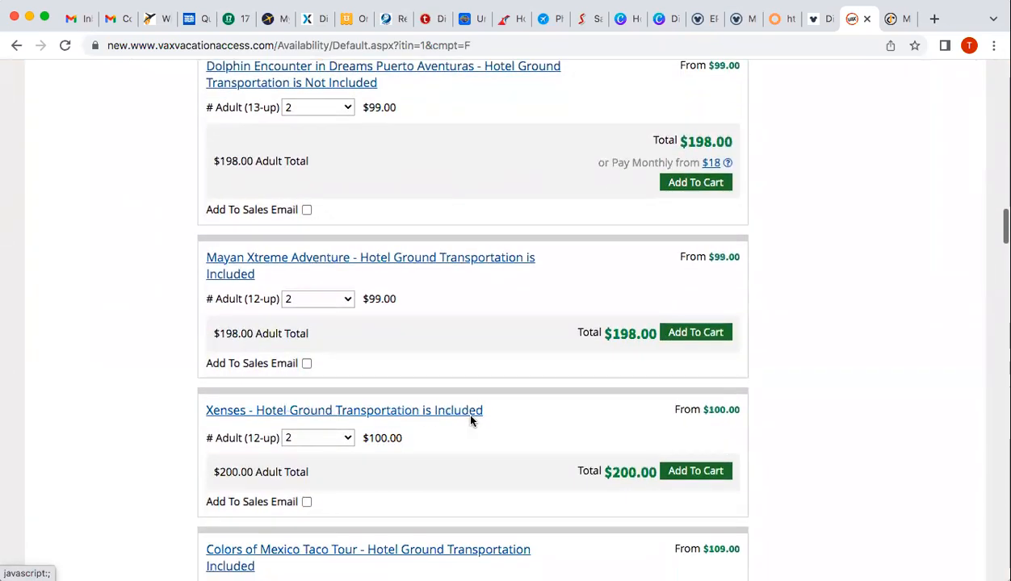
scroll(471, 421, "down", 2)
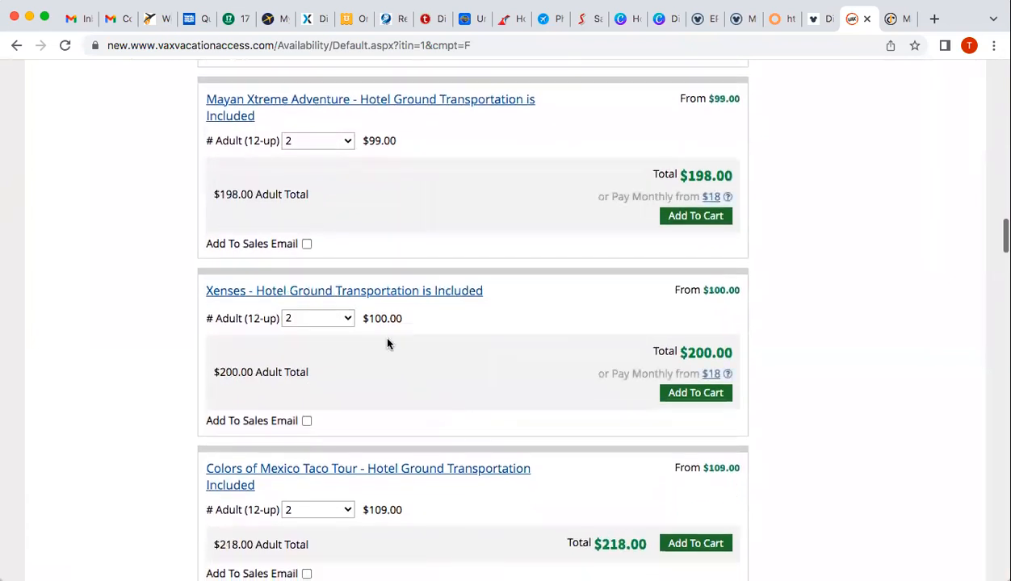
Read the Xenses tour details (Amstar, about 5 hours, $198.00 for adults), then close them
left_click(381, 293)
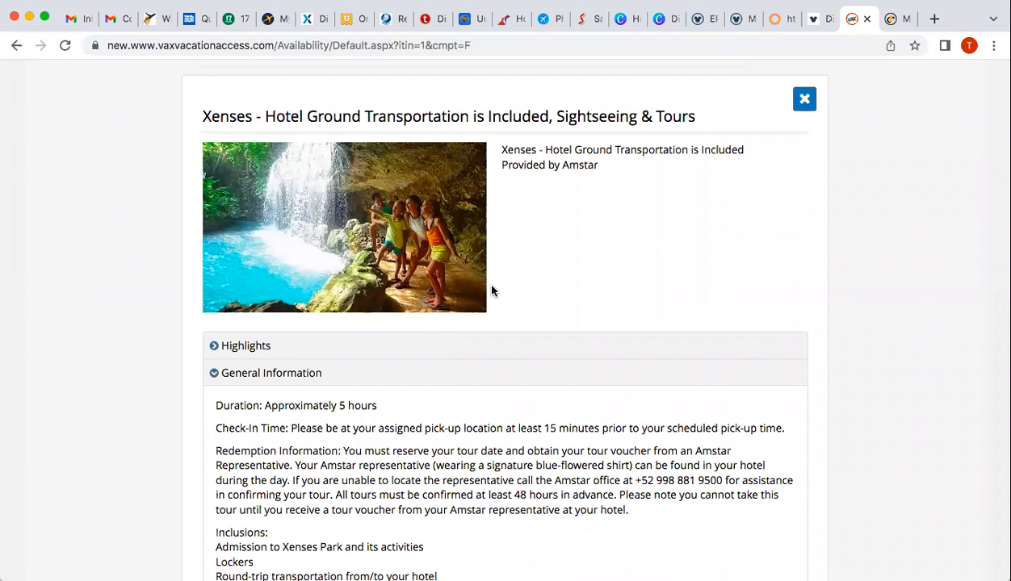
scroll(492, 291, "down", 1)
scroll(492, 291, "down", 5)
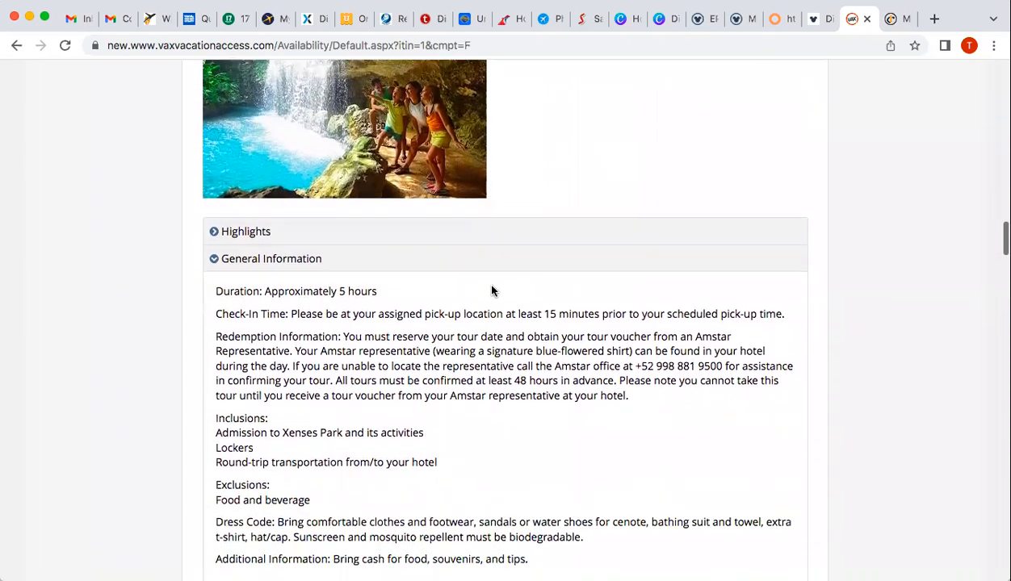
scroll(492, 290, "up", 5)
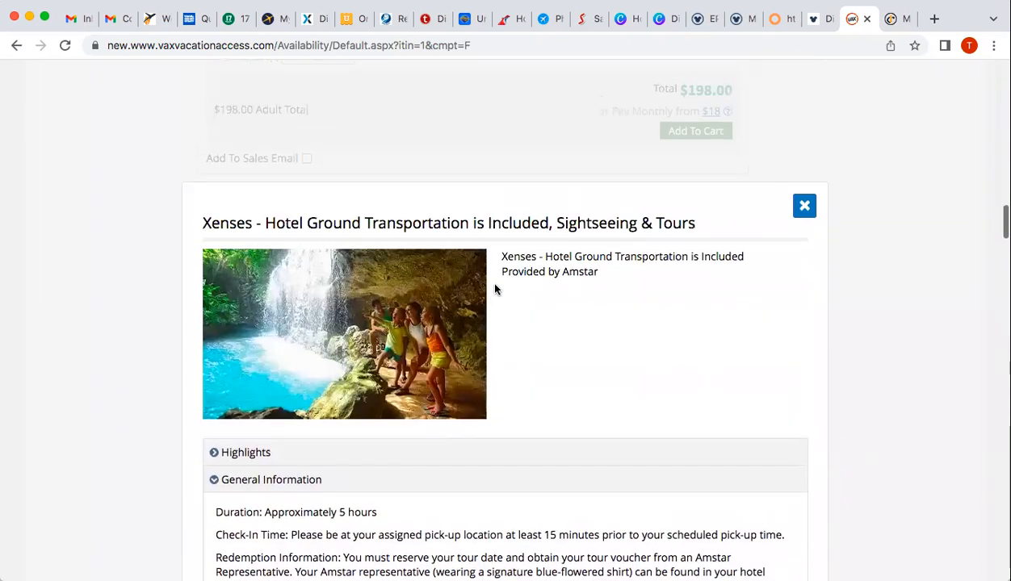
scroll(568, 360, "down", 3)
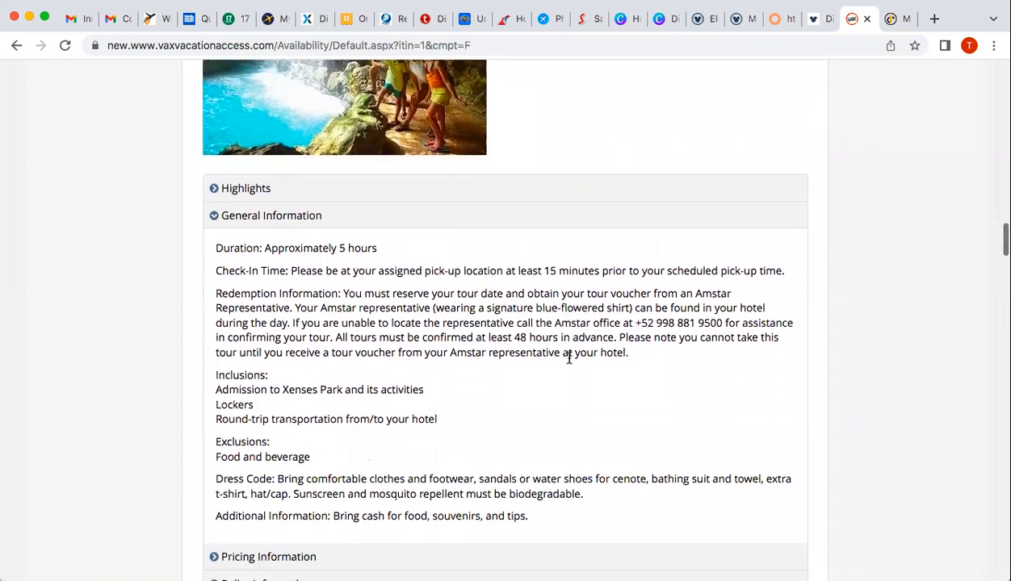
scroll(568, 359, "down", 2)
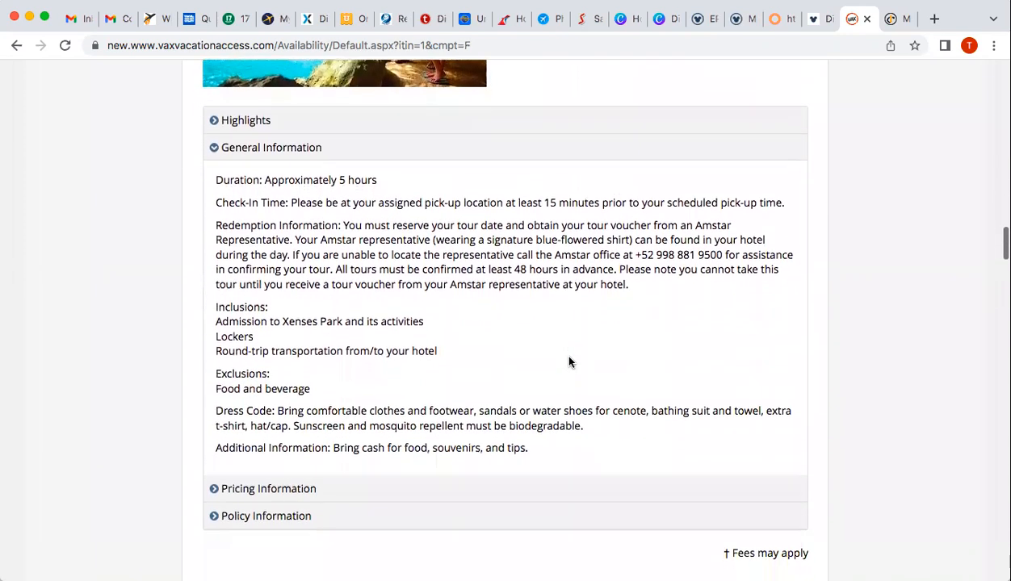
scroll(569, 360, "up", 2)
scroll(569, 361, "up", 3)
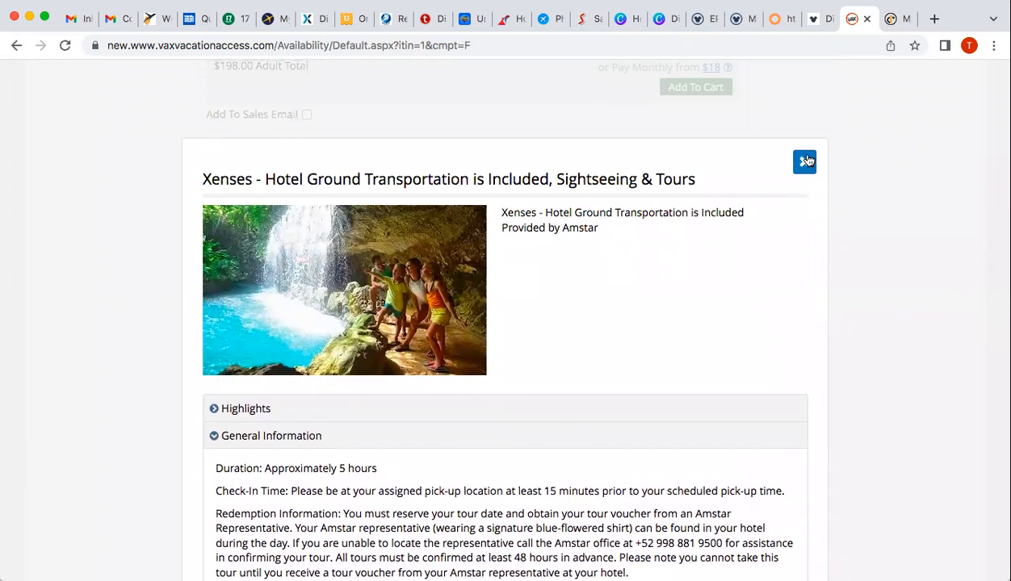
left_click(795, 164)
scroll(355, 352, "down", 9)
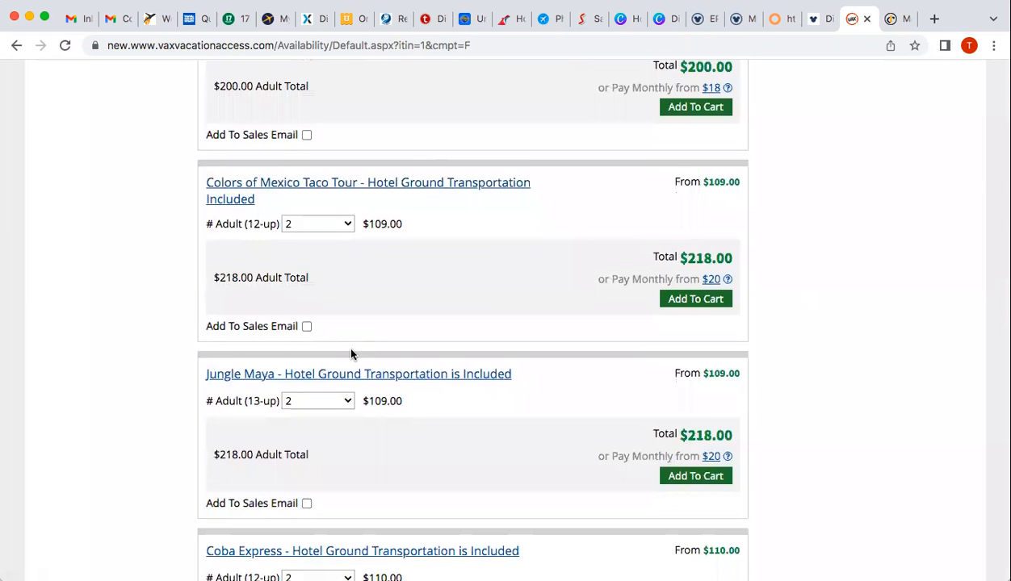
scroll(351, 353, "down", 4)
scroll(351, 353, "down", 8)
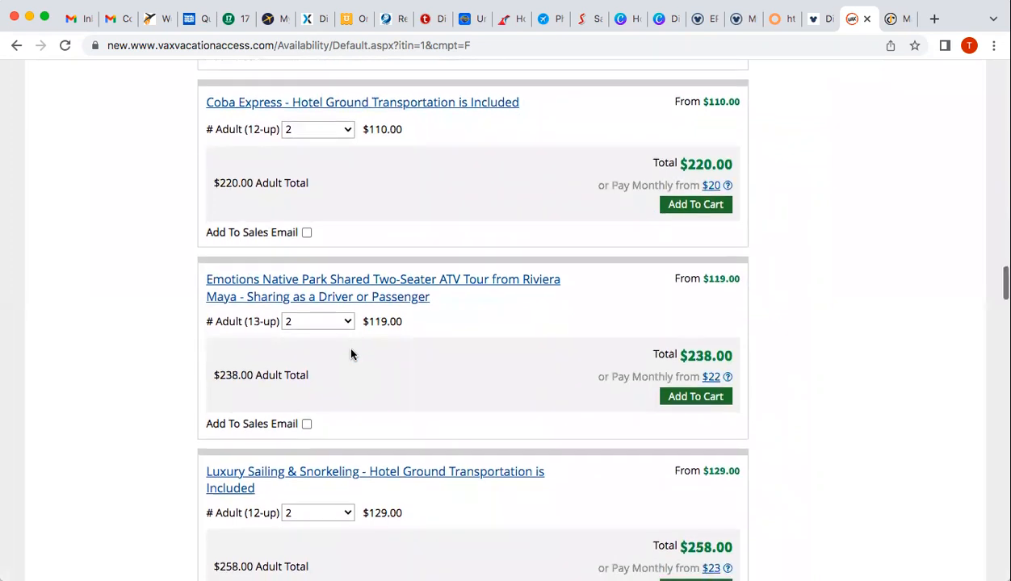
scroll(351, 355, "down", 5)
scroll(351, 354, "down", 9)
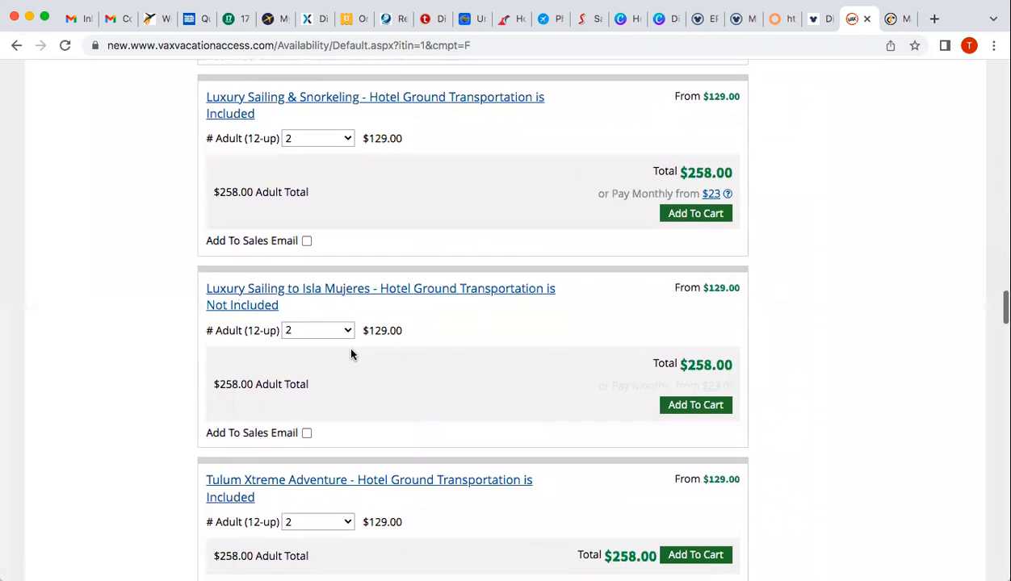
scroll(351, 355, "down", 5)
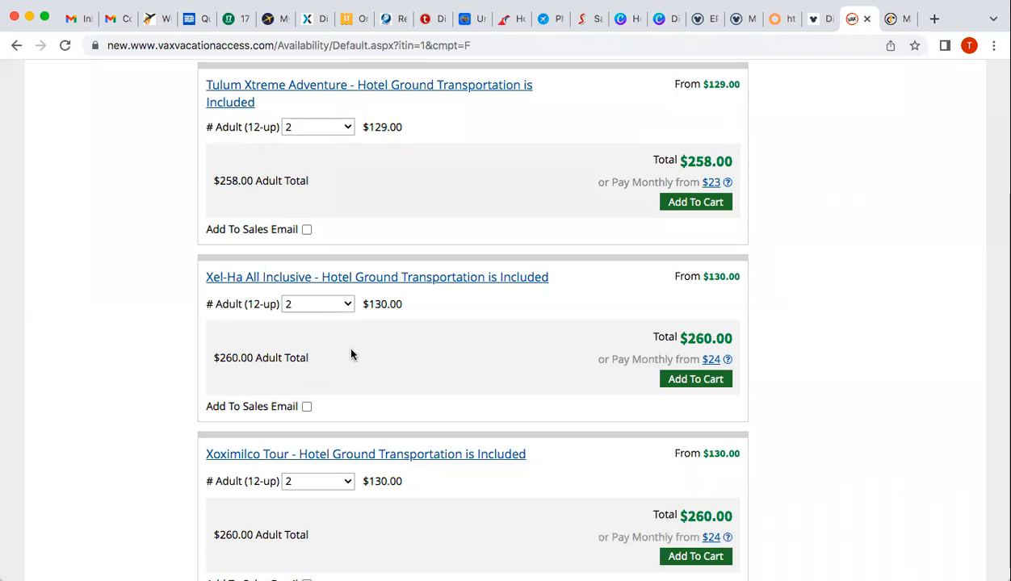
scroll(351, 353, "down", 5)
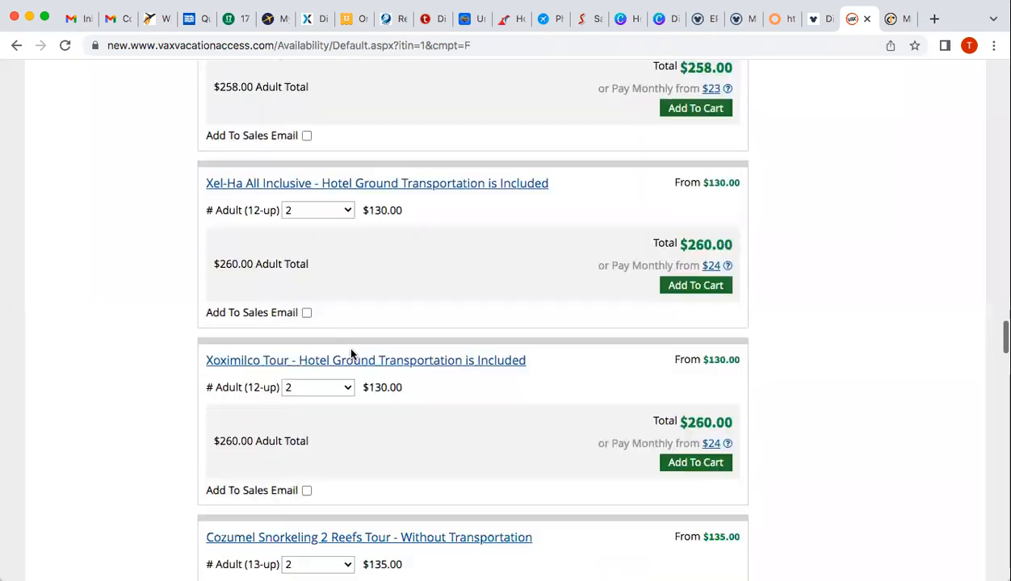
scroll(207, 465, "down", 6)
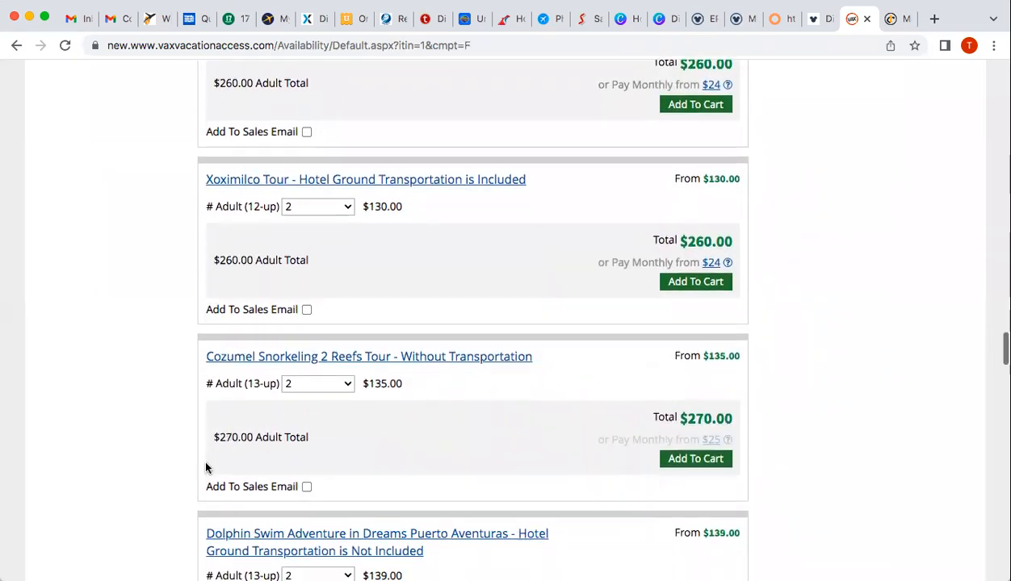
scroll(206, 466, "down", 3)
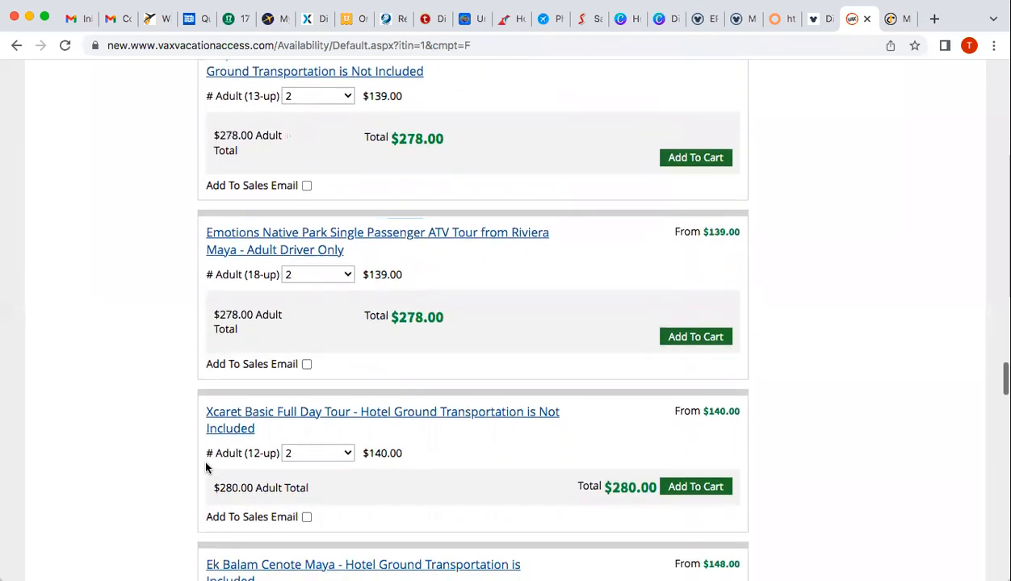
scroll(207, 467, "down", 5)
scroll(207, 467, "down", 2)
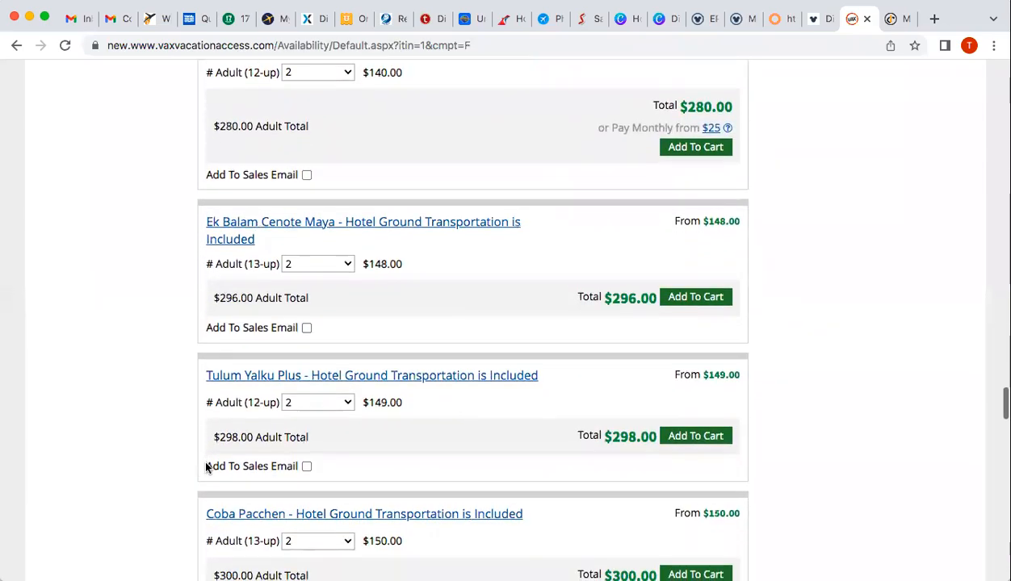
scroll(206, 467, "up", 8)
scroll(207, 467, "up", 20)
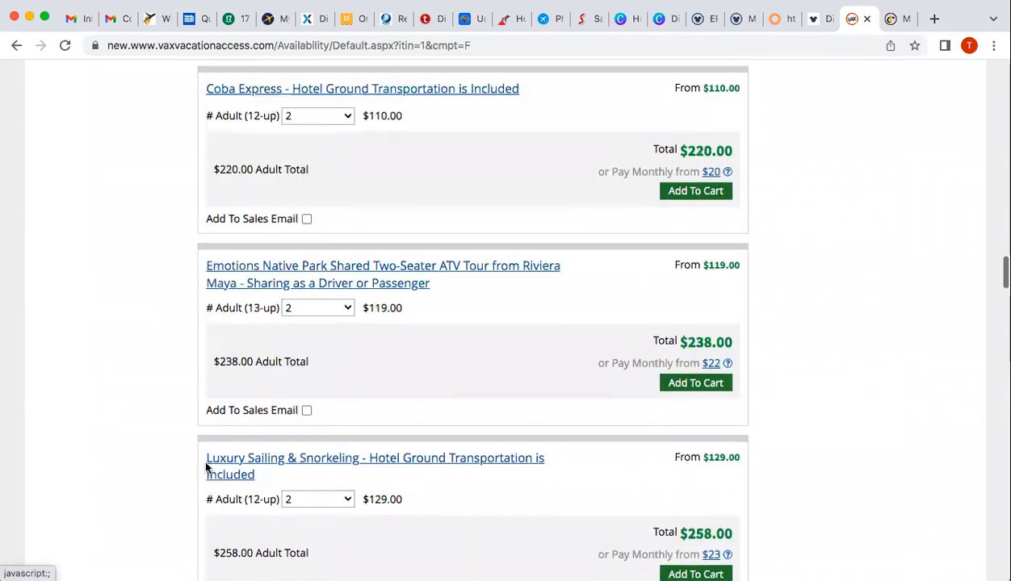
scroll(207, 467, "up", 5)
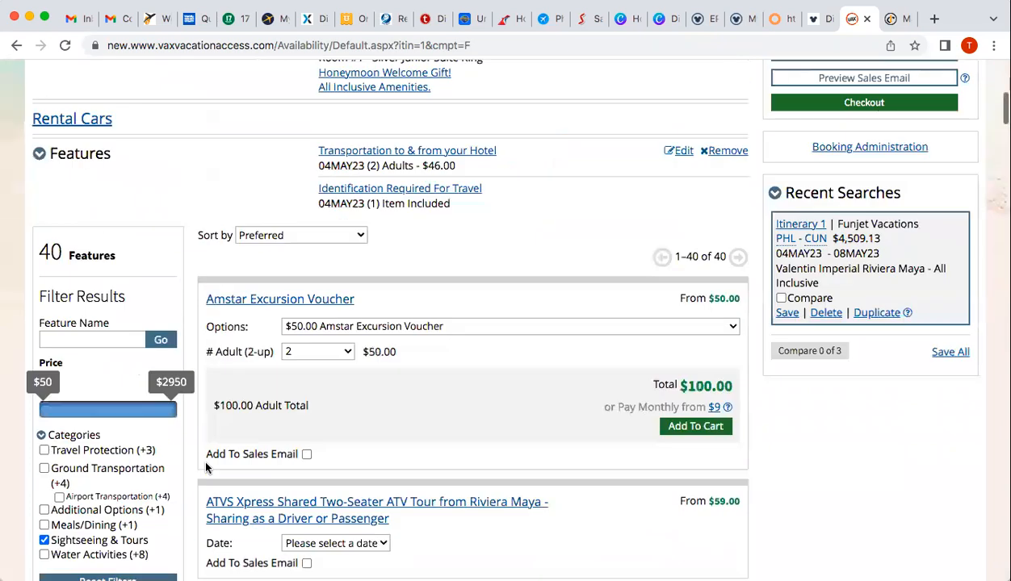
scroll(43, 435, "down", 1)
Swap the Sightseeing & Tours filter for Water Activities and browse its 8 dolphin experiences
left_click(44, 449)
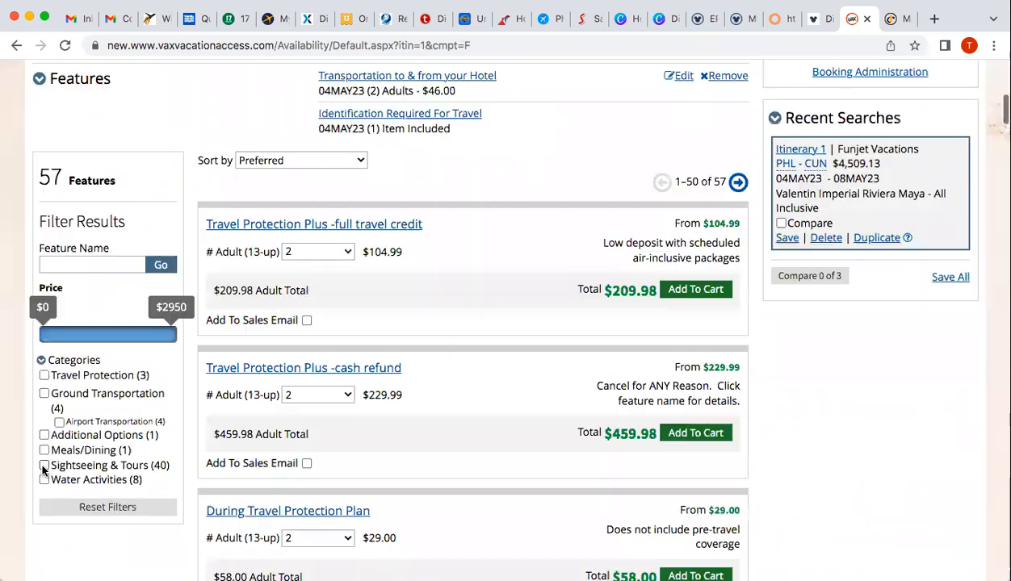
left_click(45, 481)
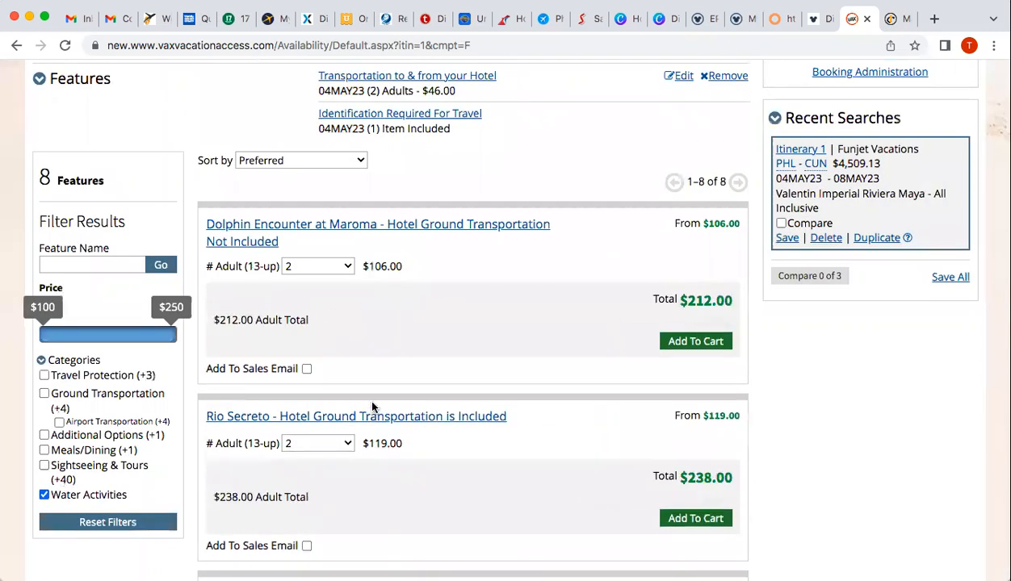
scroll(372, 406, "down", 1)
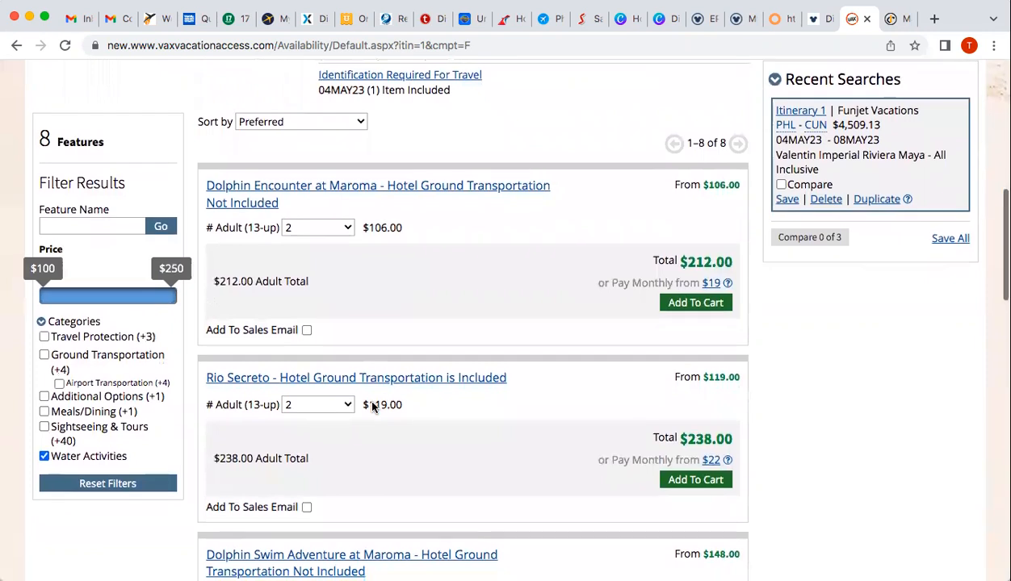
scroll(372, 406, "down", 5)
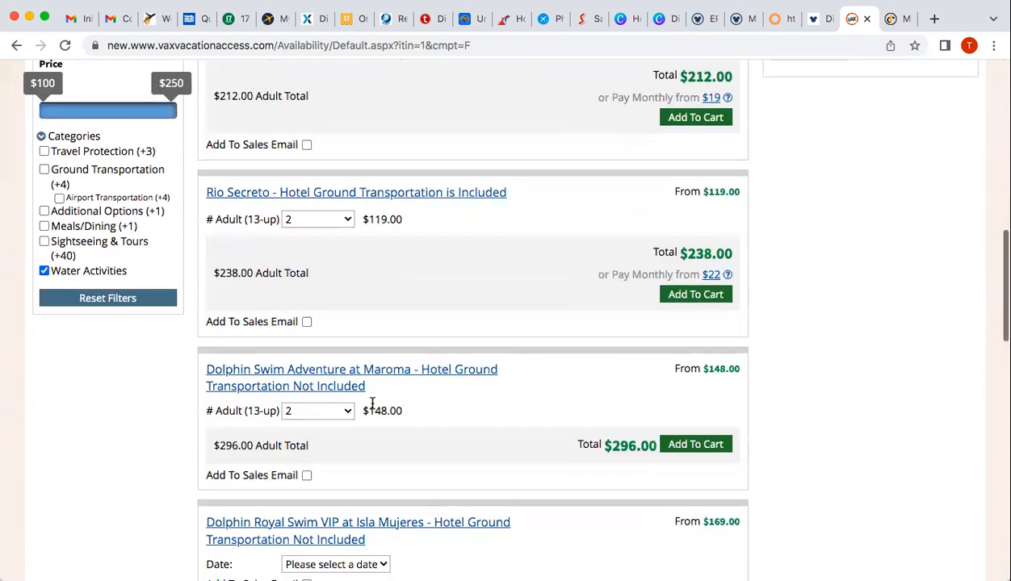
scroll(372, 403, "down", 5)
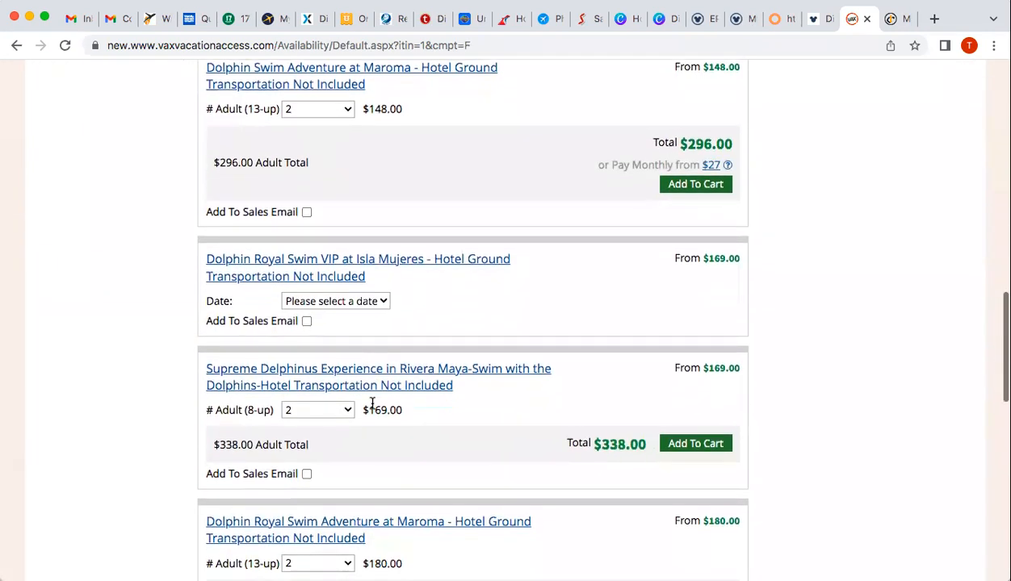
scroll(372, 406, "up", 9)
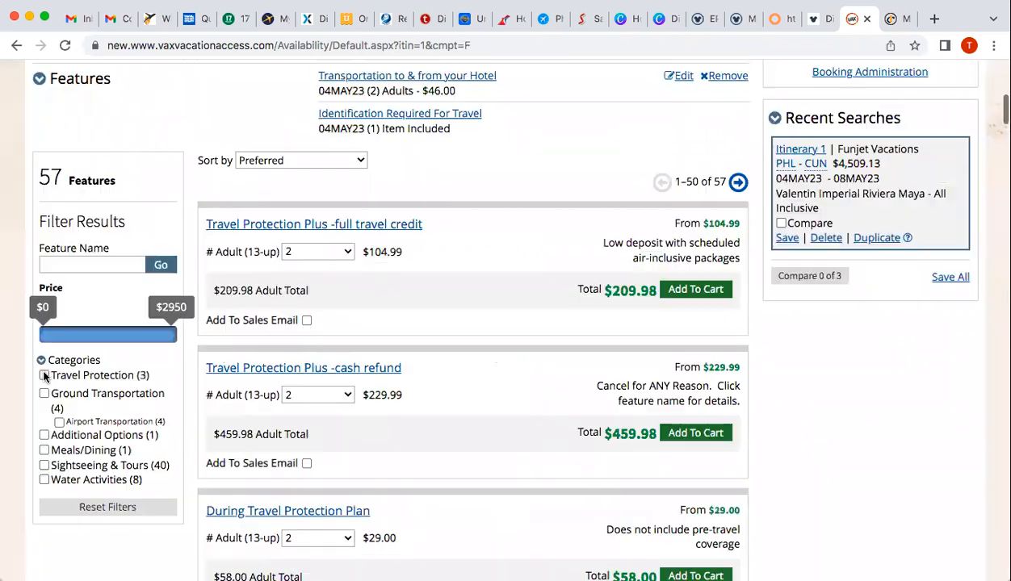
Filter features to Travel Protection and review its 3 plans, $29.00 to $459.98
left_click(45, 375)
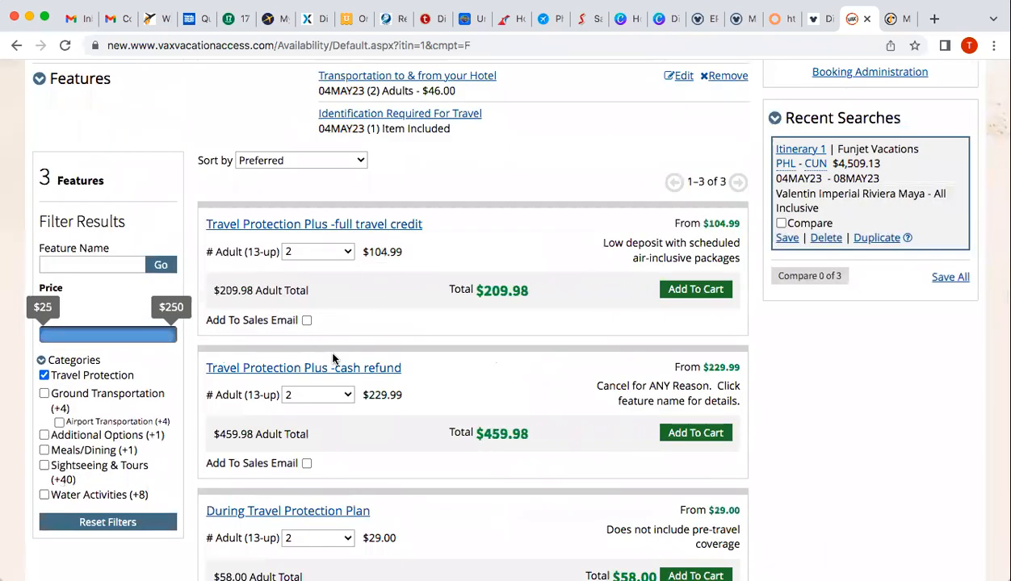
scroll(429, 335, "down", 3)
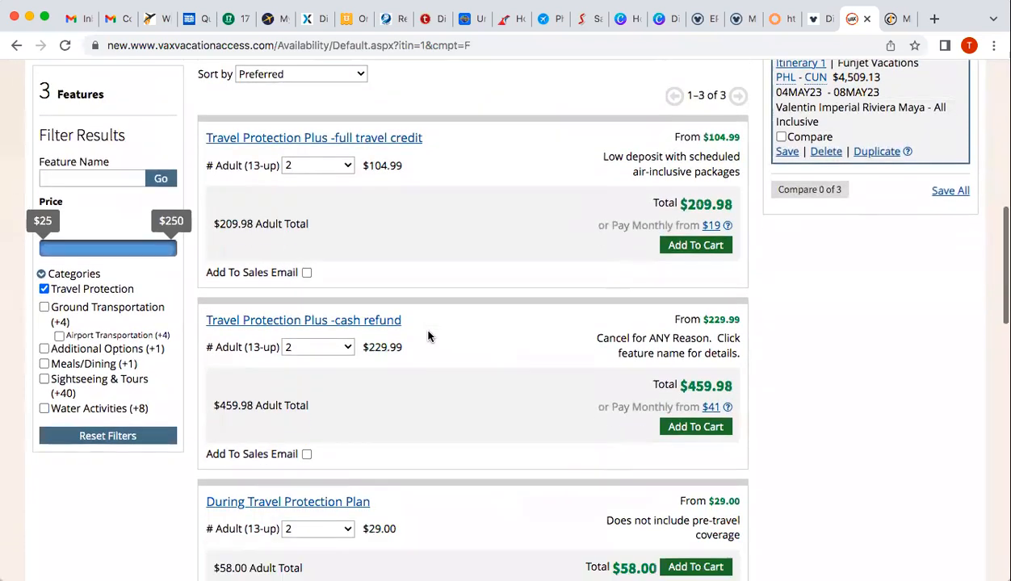
scroll(429, 336, "down", 1)
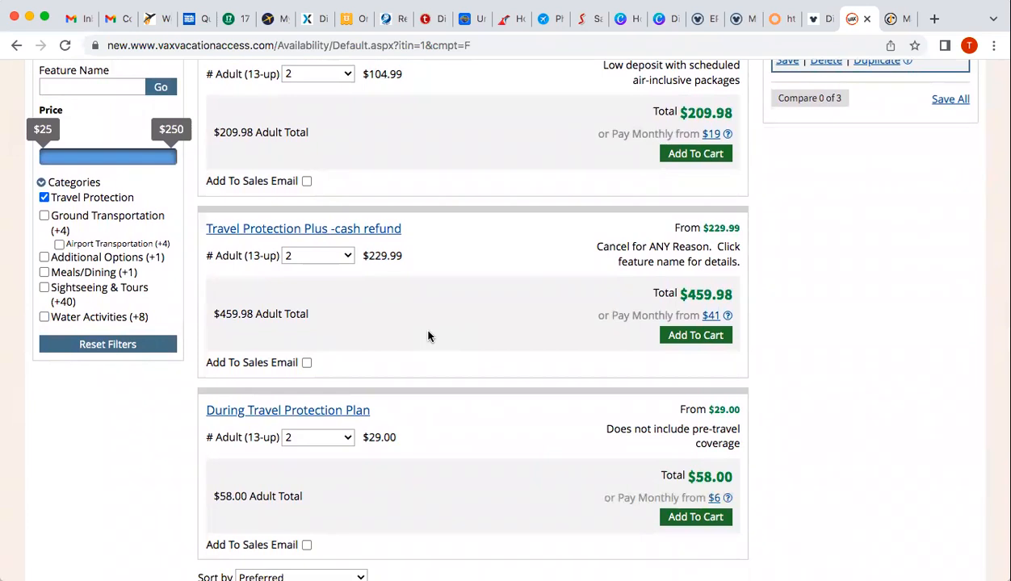
scroll(429, 336, "up", 1)
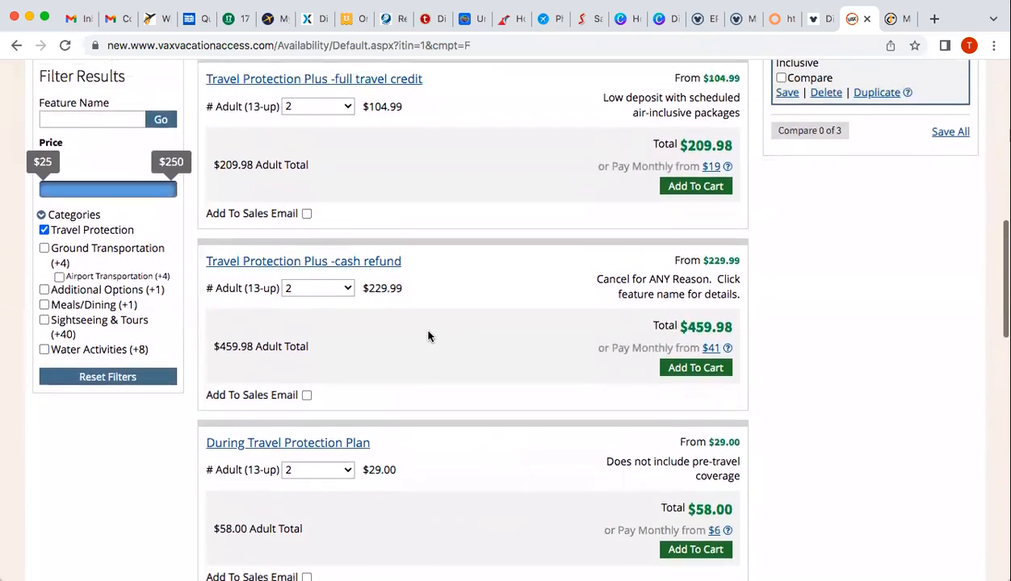
scroll(429, 336, "up", 2)
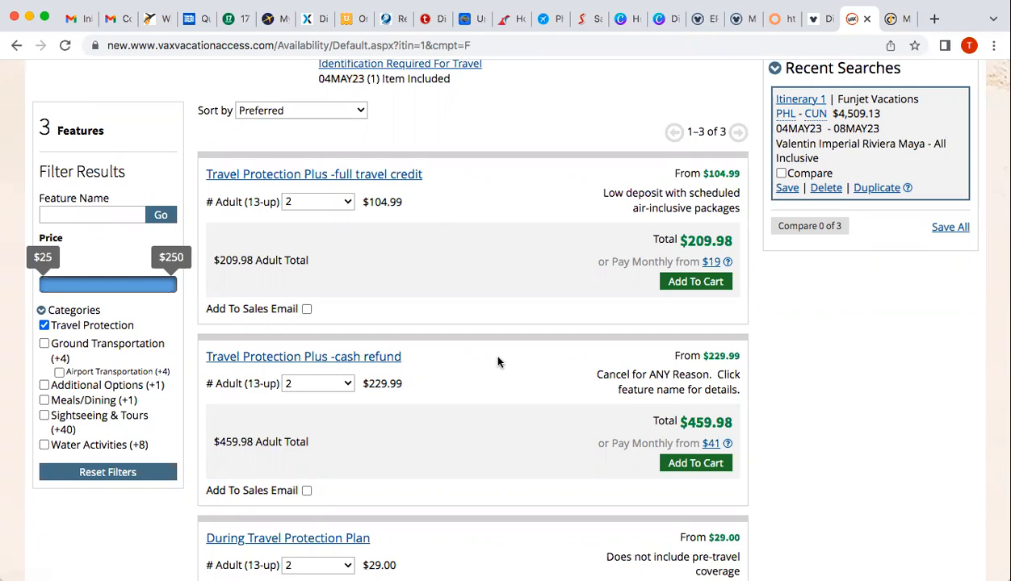
scroll(498, 362, "up", 2)
scroll(498, 362, "up", 5)
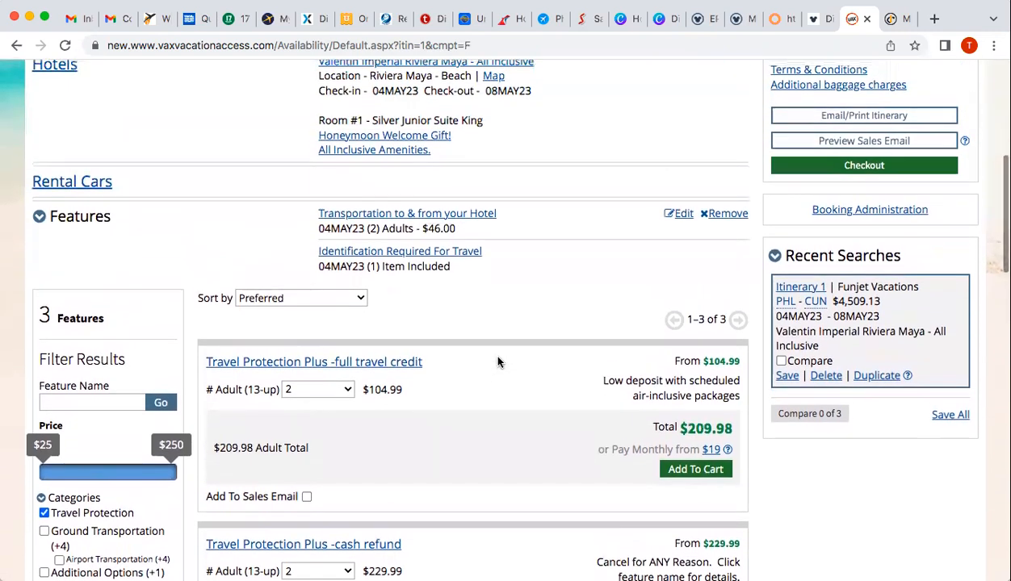
scroll(498, 362, "up", 2)
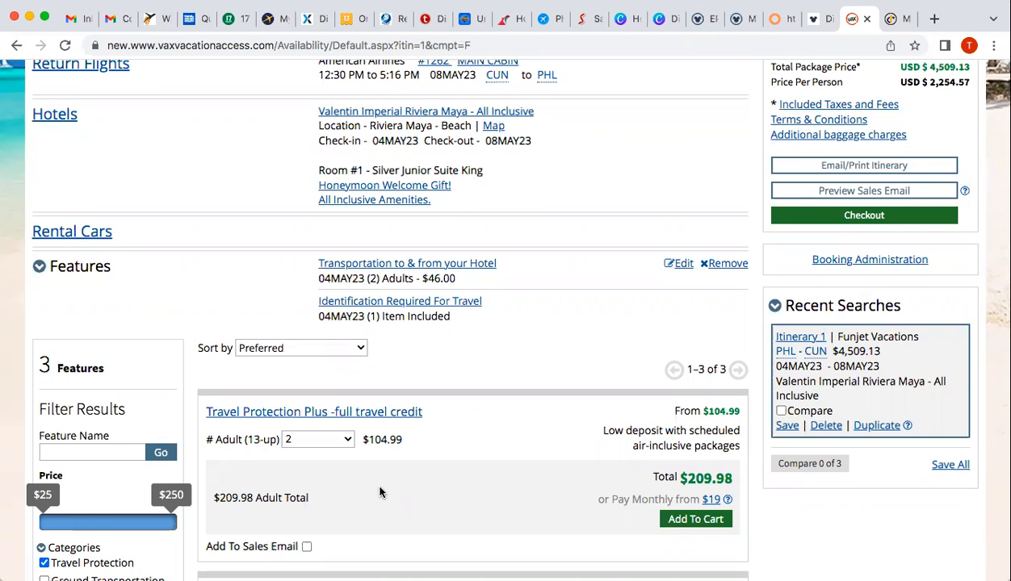
scroll(380, 493, "down", 3)
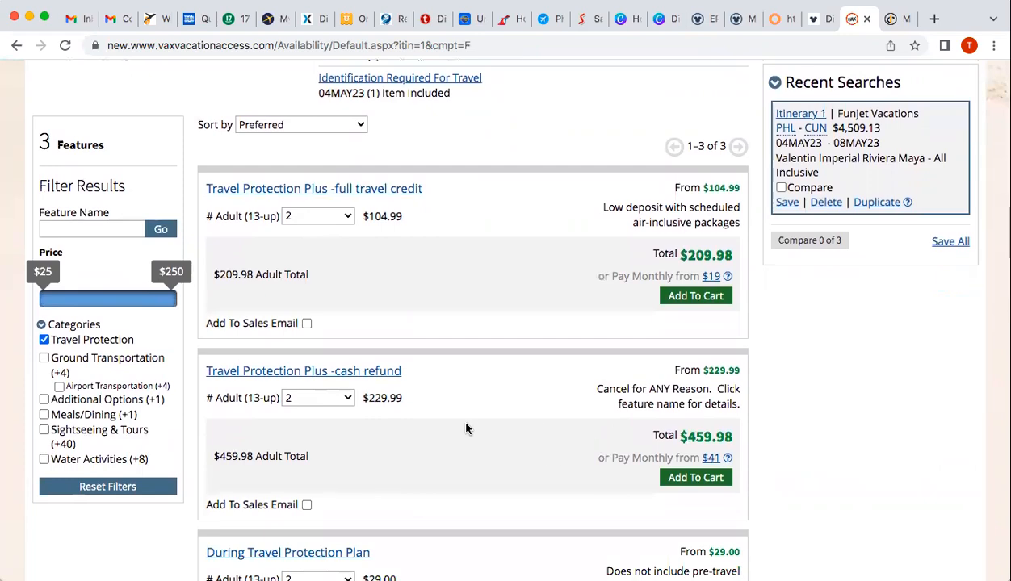
scroll(466, 428, "up", 5)
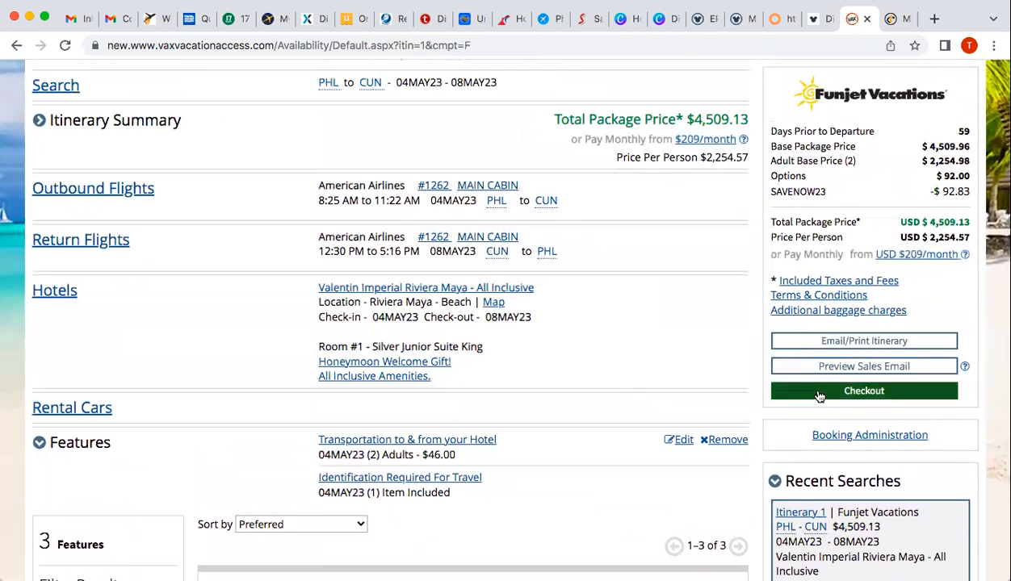
Proceed to checkout and choose Decline Travel Protection for the $4,509.13 package
left_click(865, 394)
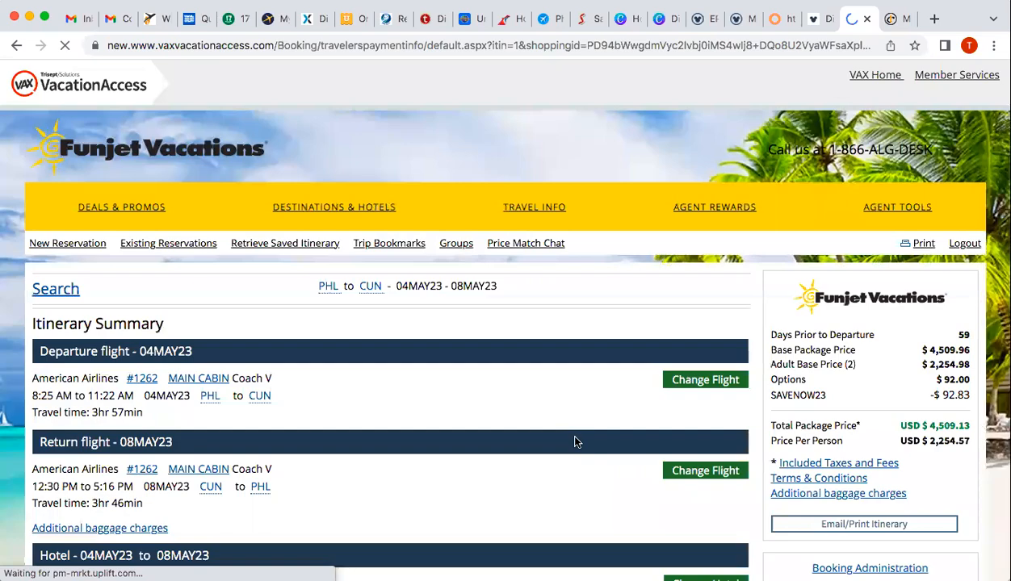
scroll(575, 441, "down", 5)
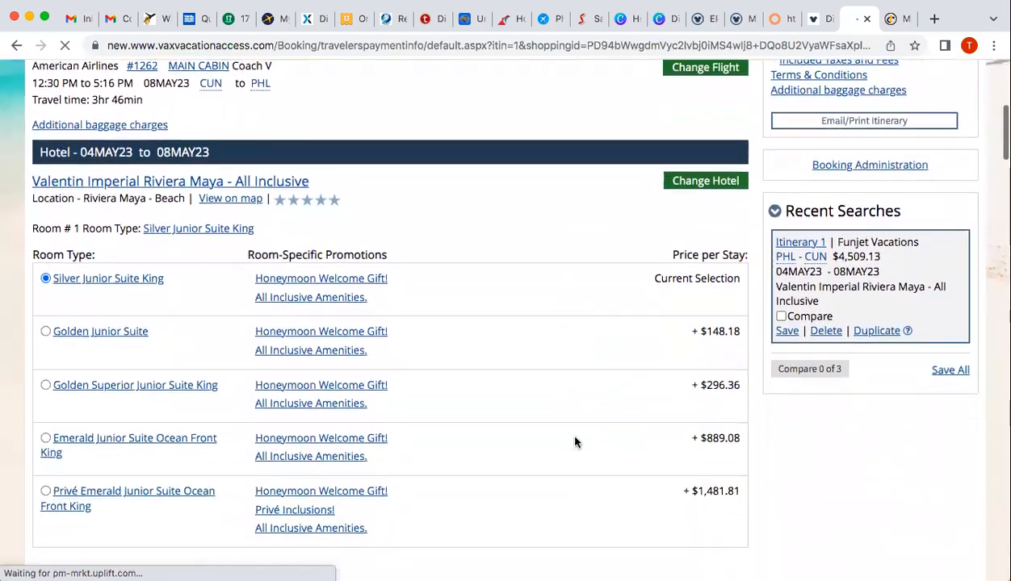
scroll(575, 442, "down", 7)
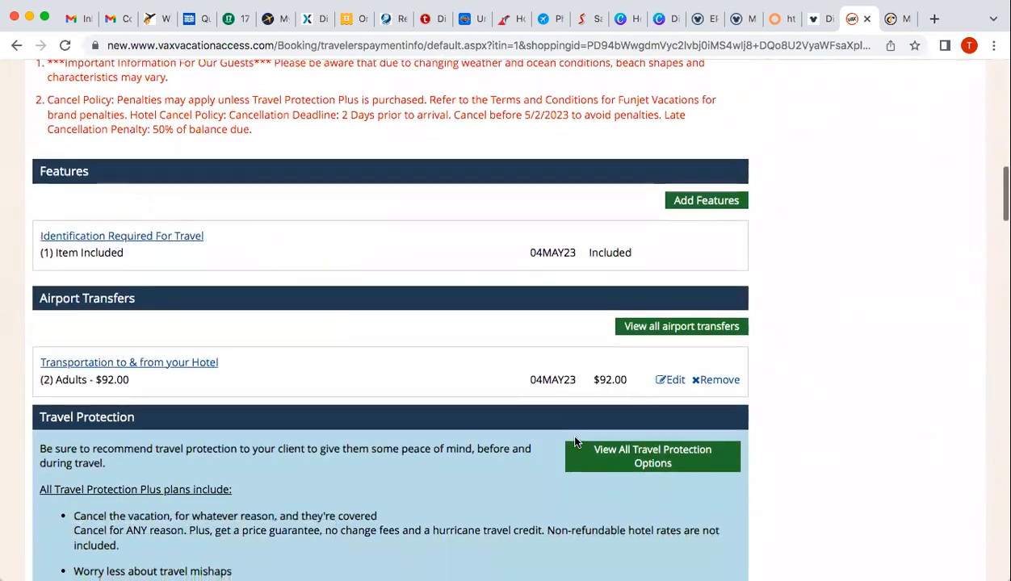
scroll(574, 441, "down", 4)
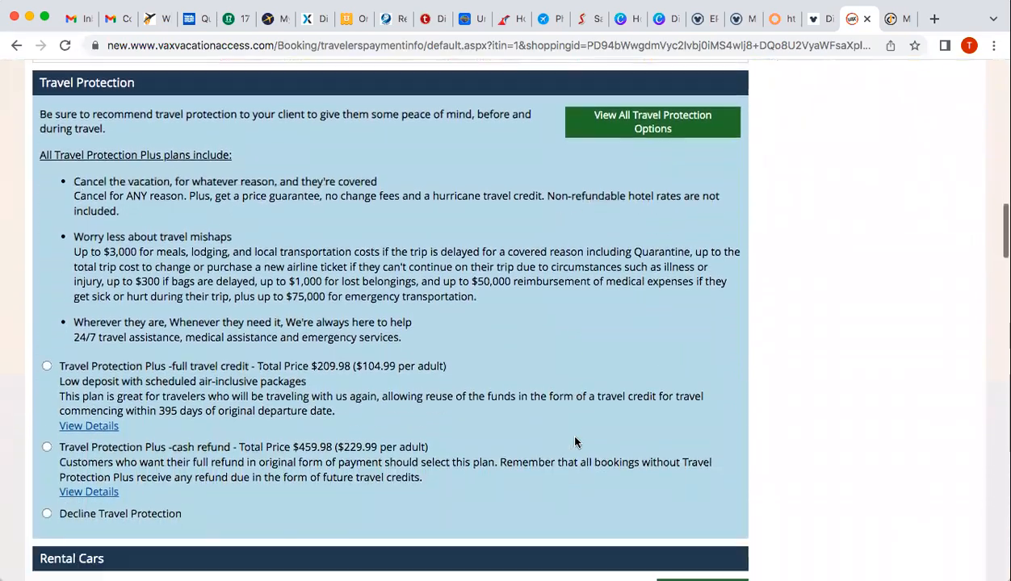
scroll(575, 442, "down", 3)
left_click(46, 265)
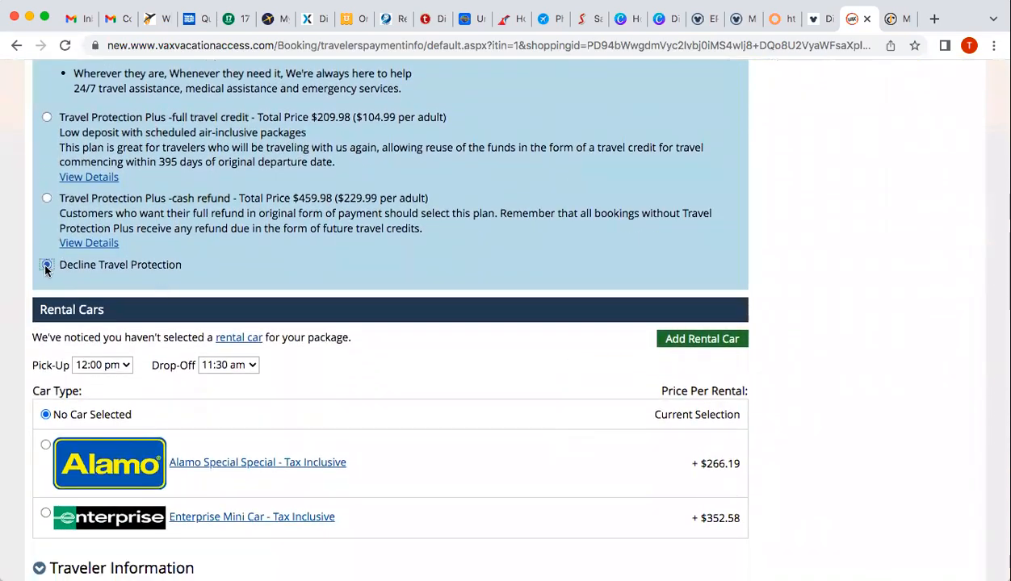
scroll(429, 339, "down", 4)
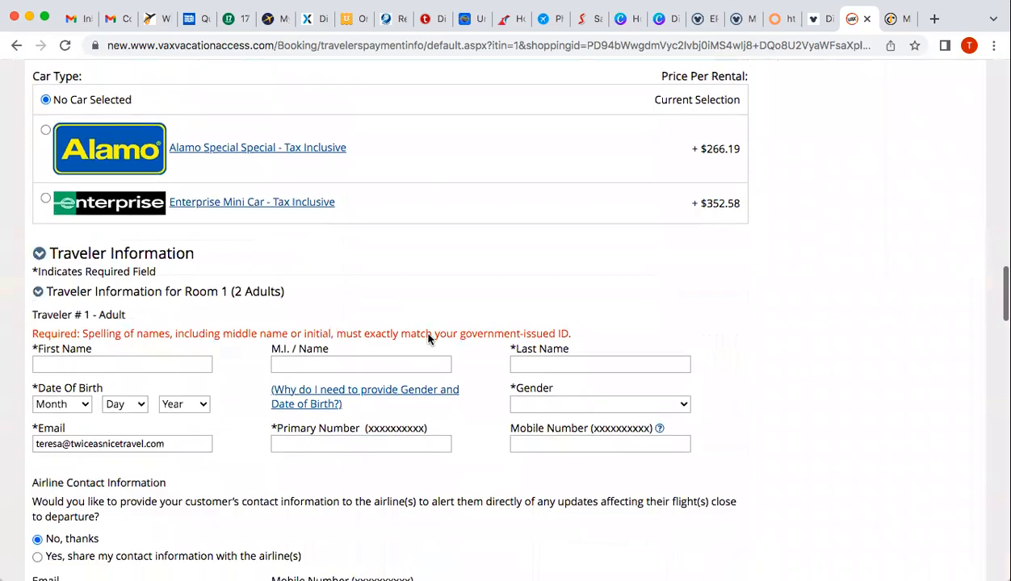
scroll(418, 374, "down", 4)
scroll(419, 376, "down", 10)
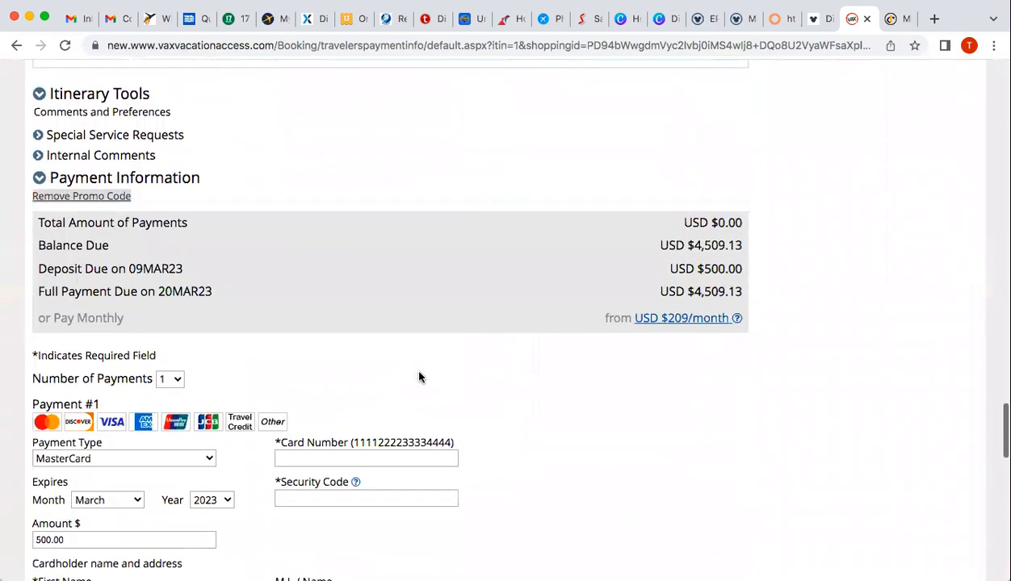
scroll(419, 377, "down", 1)
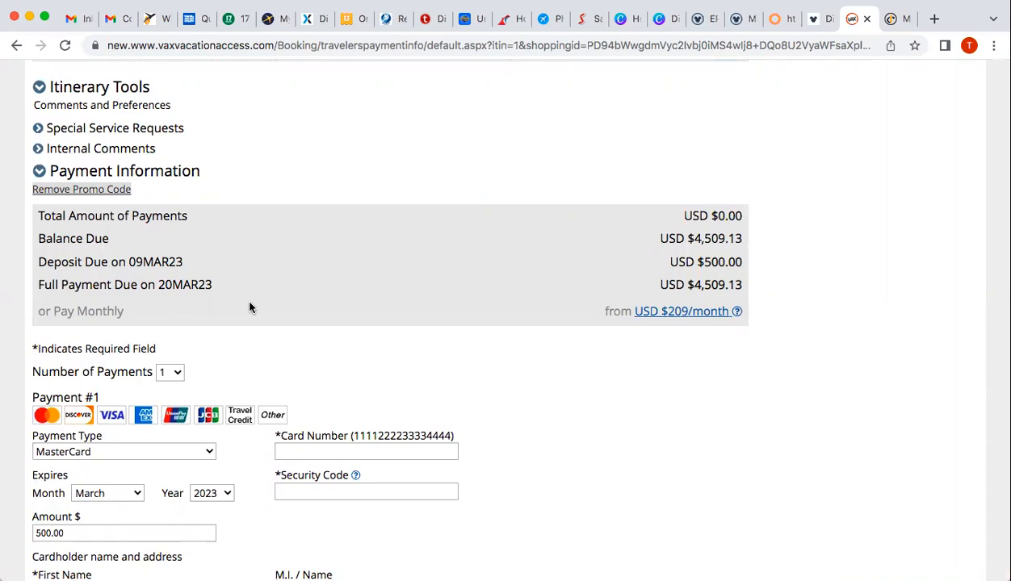
Scroll through the traveler forms and expand Traveler #2's frequent flyer and membership fields
scroll(250, 307, "up", 10)
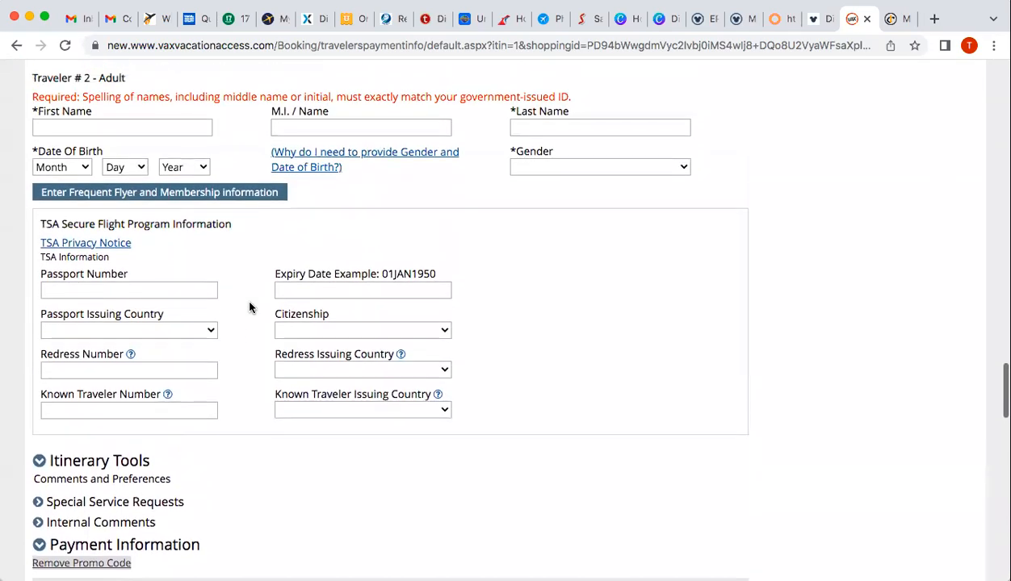
scroll(249, 307, "up", 6)
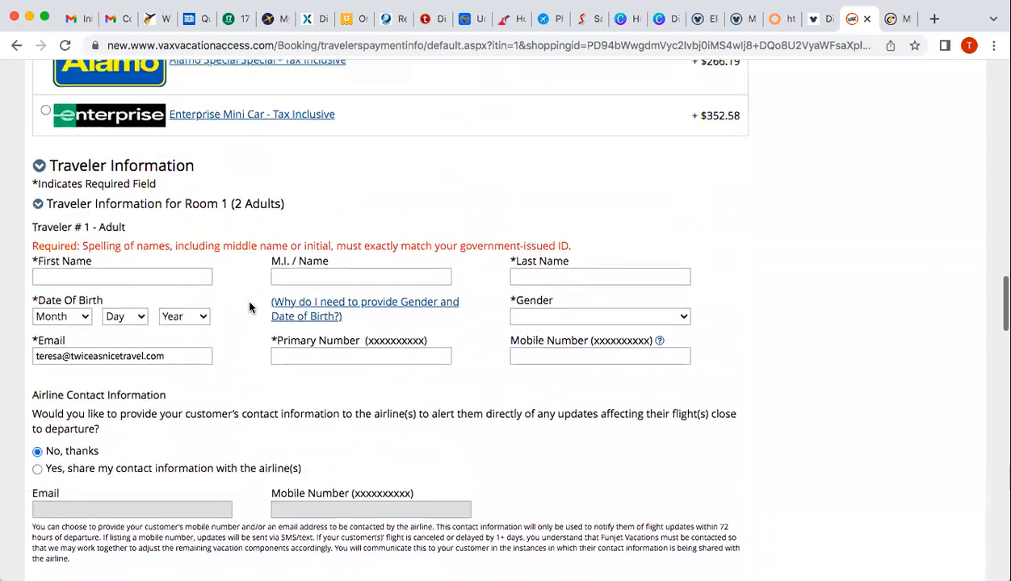
scroll(250, 307, "down", 1)
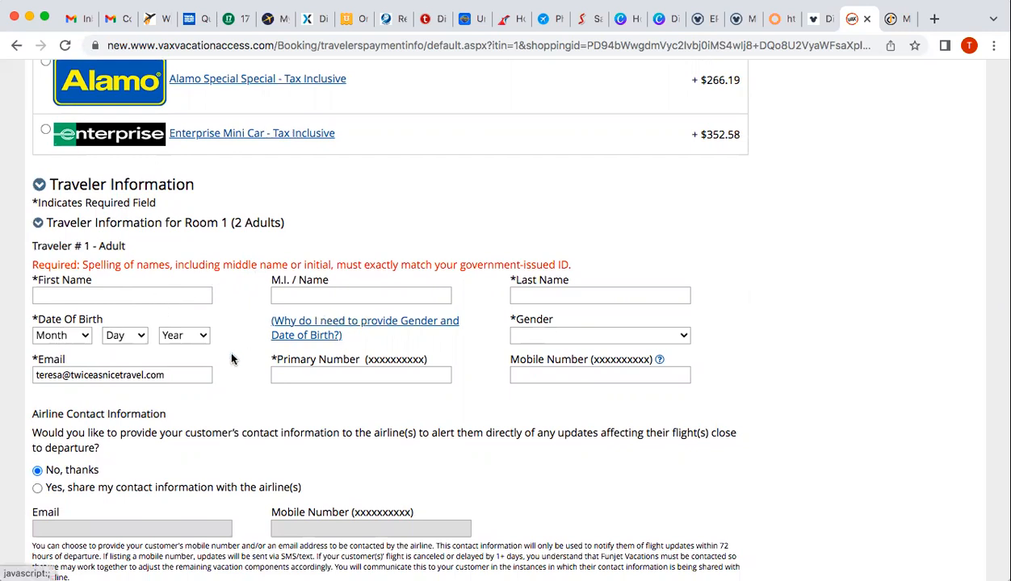
scroll(232, 359, "down", 3)
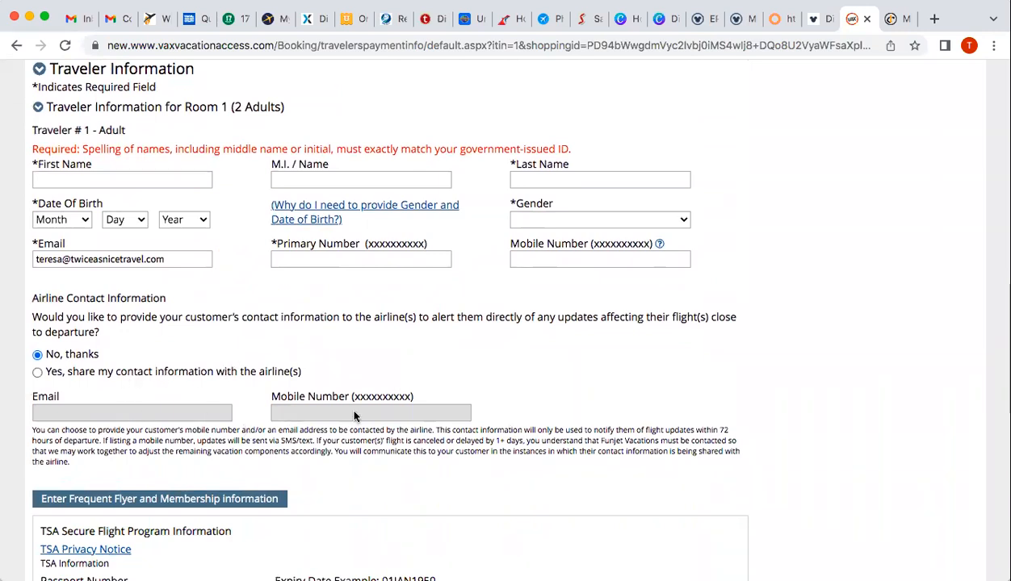
scroll(245, 398, "down", 5)
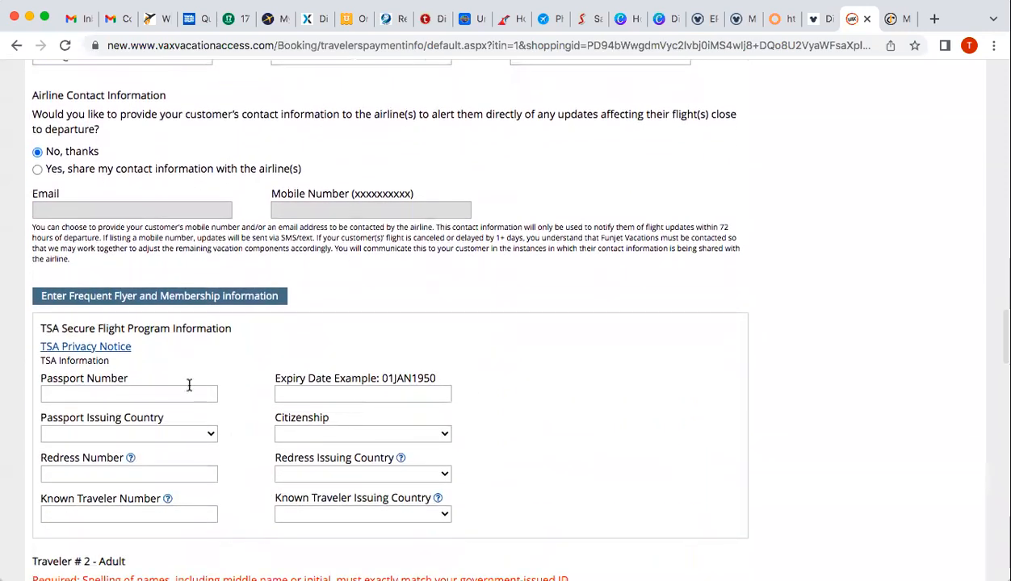
scroll(188, 385, "down", 1)
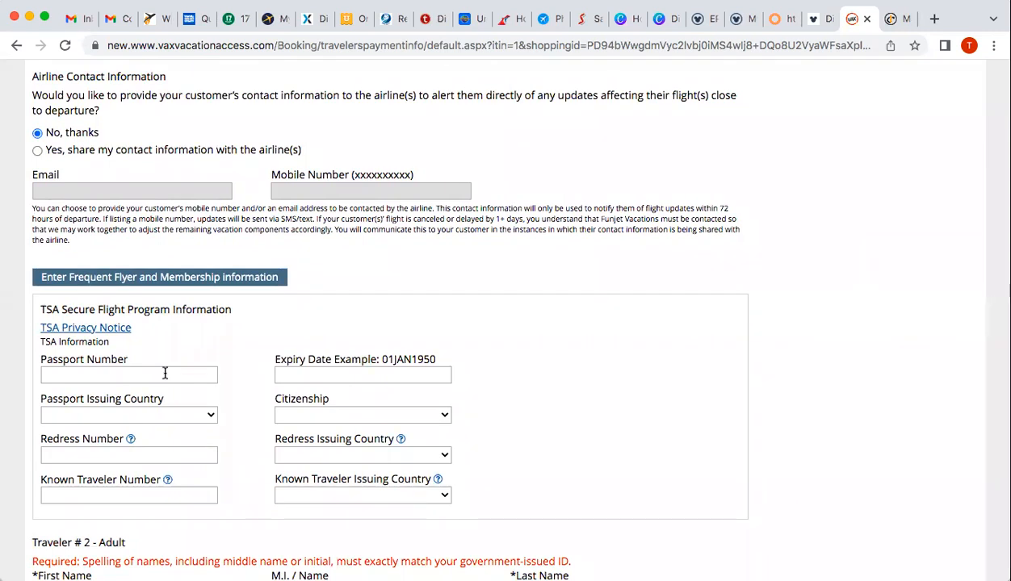
scroll(165, 373, "down", 2)
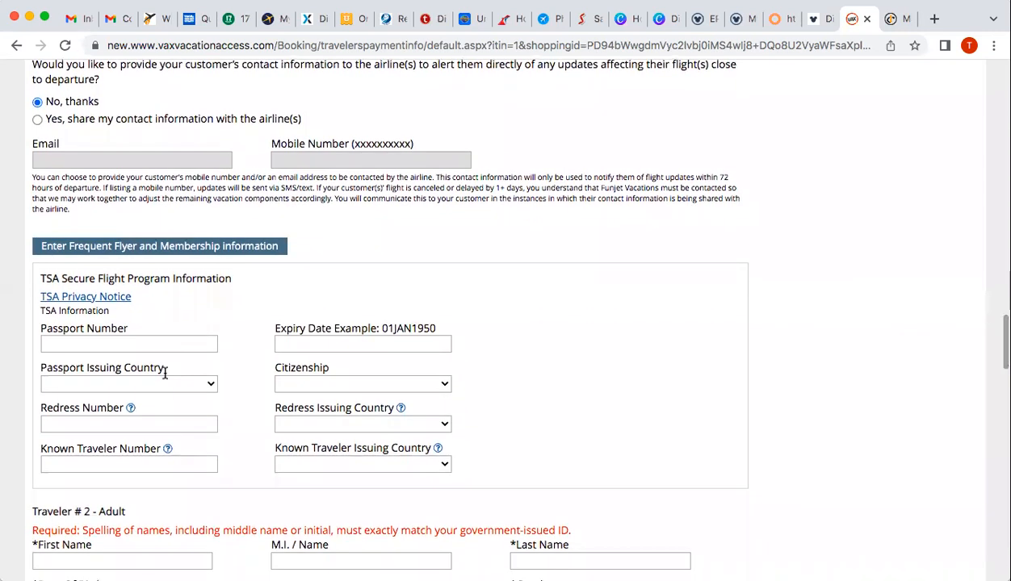
scroll(165, 375, "down", 2)
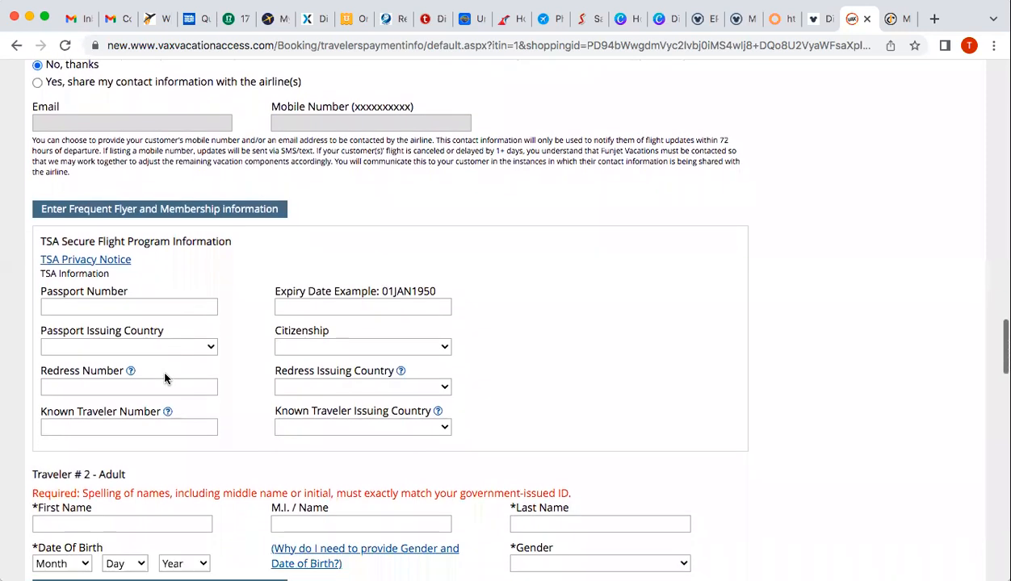
mouse_move(166, 411)
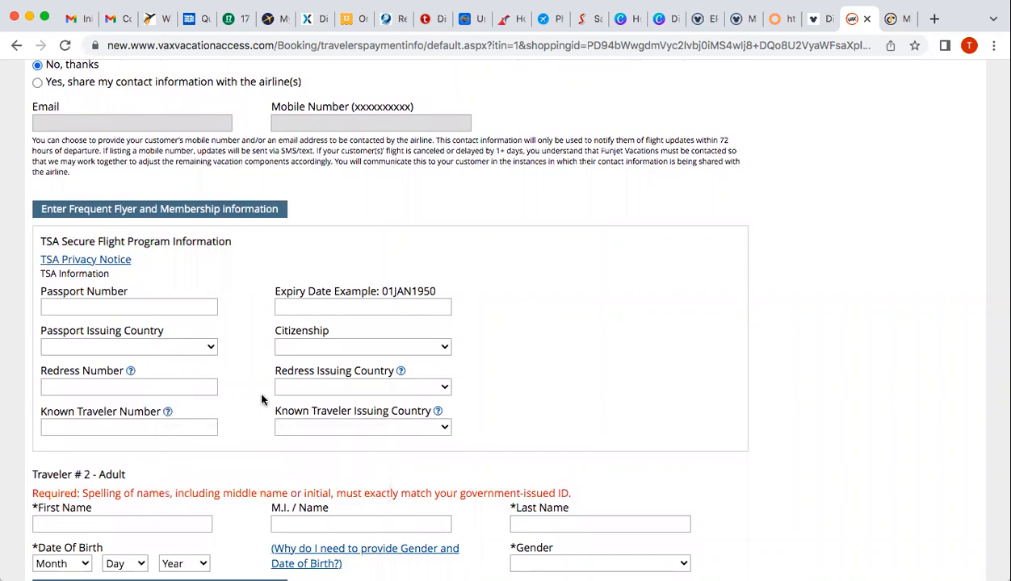
scroll(261, 399, "down", 5)
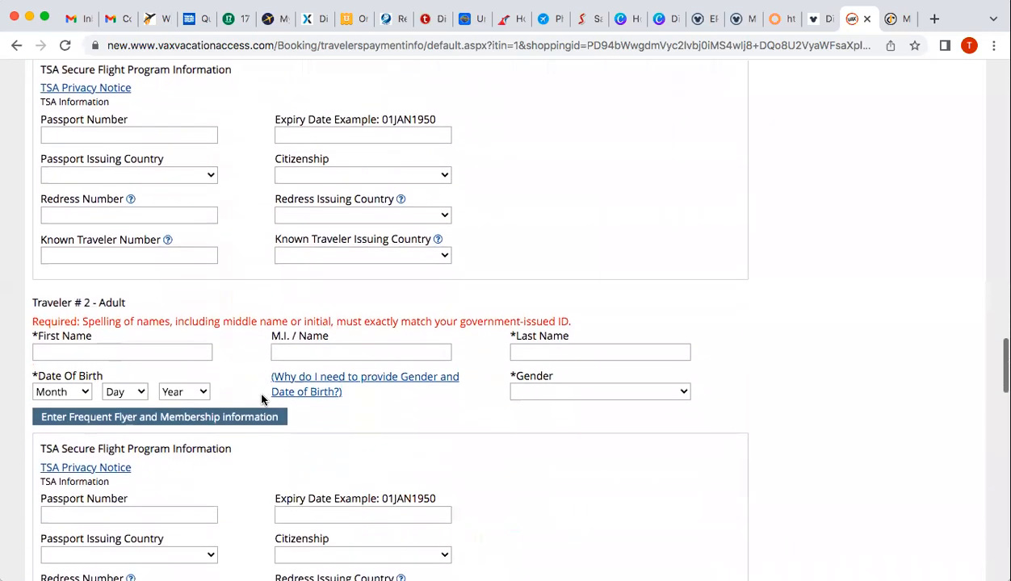
scroll(262, 398, "down", 4)
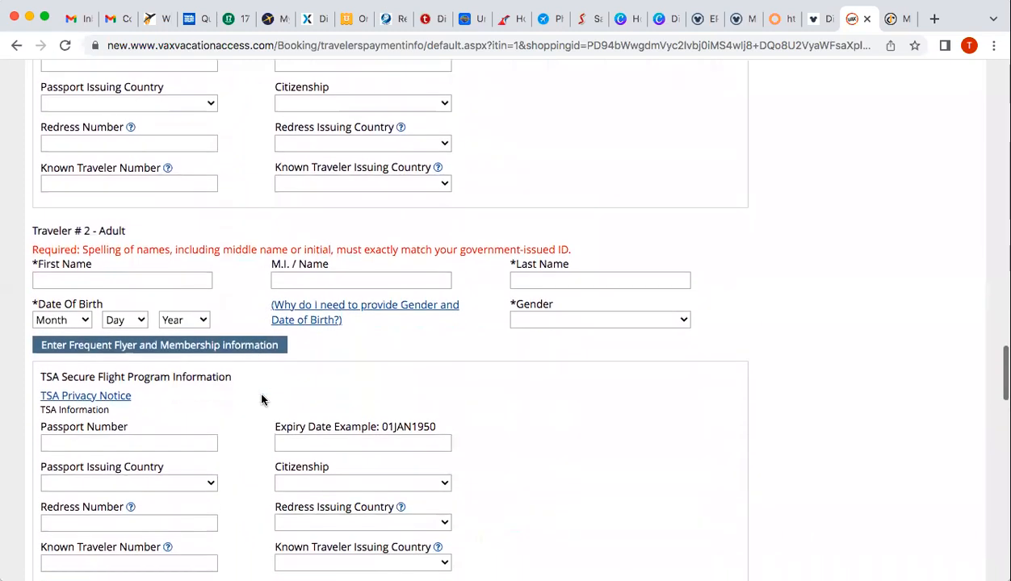
scroll(261, 399, "down", 5)
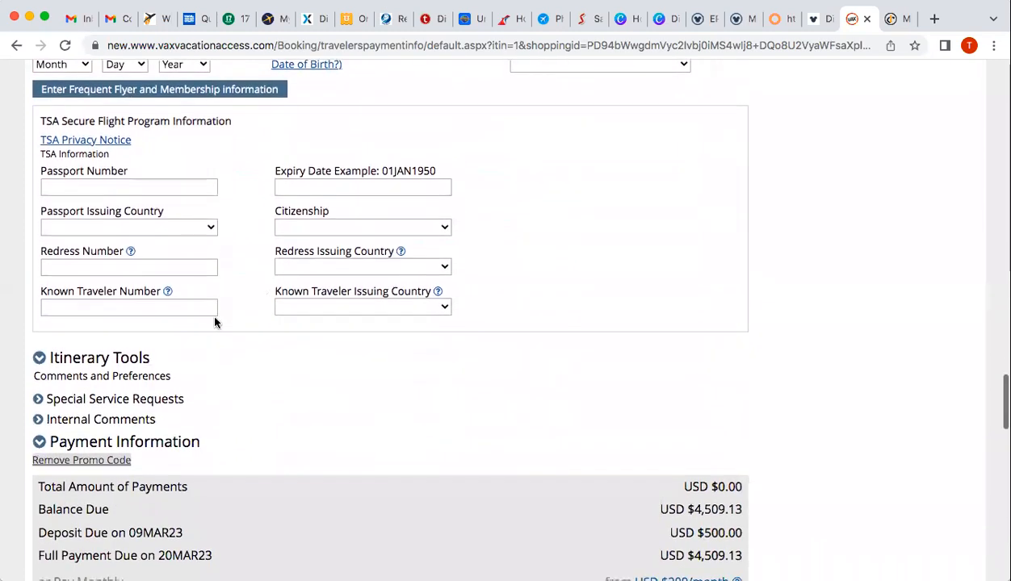
left_click(160, 90)
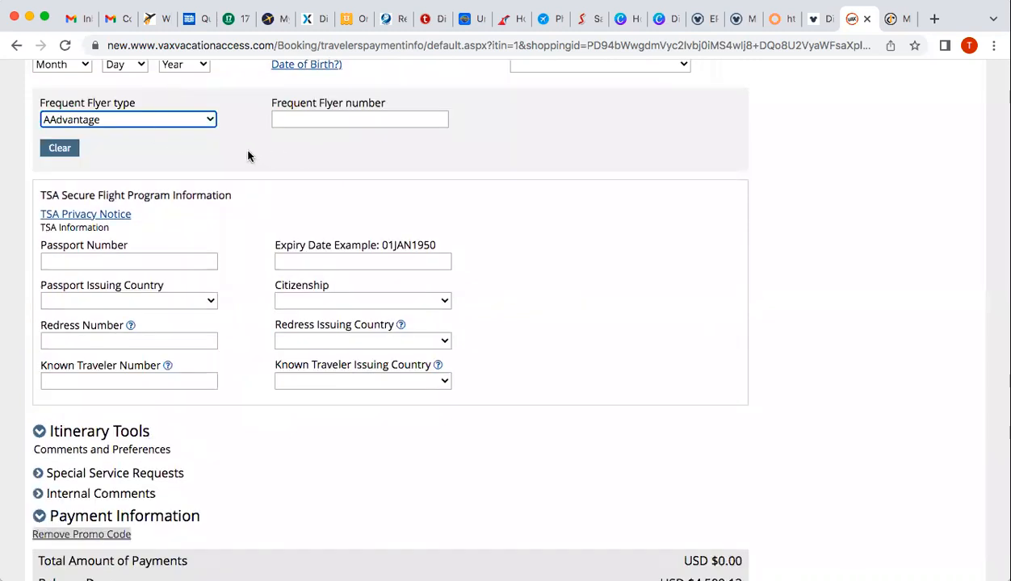
scroll(248, 156, "down", 1)
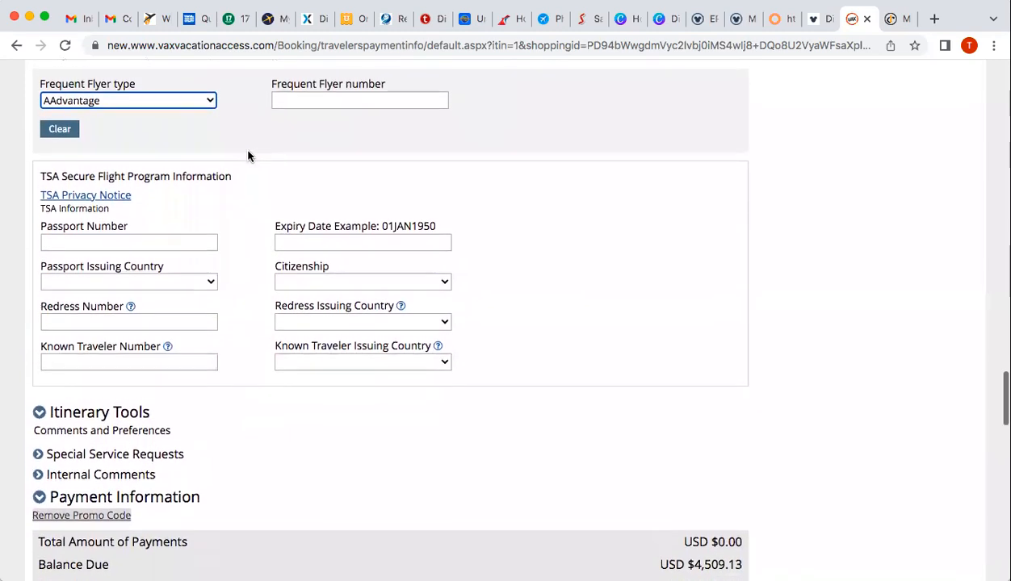
scroll(247, 156, "down", 1)
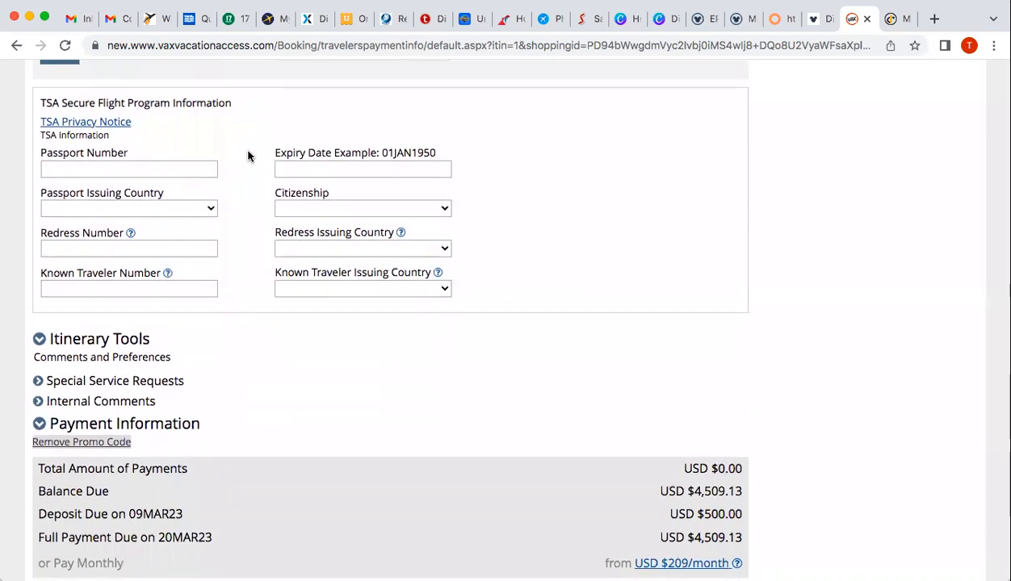
scroll(248, 156, "down", 2)
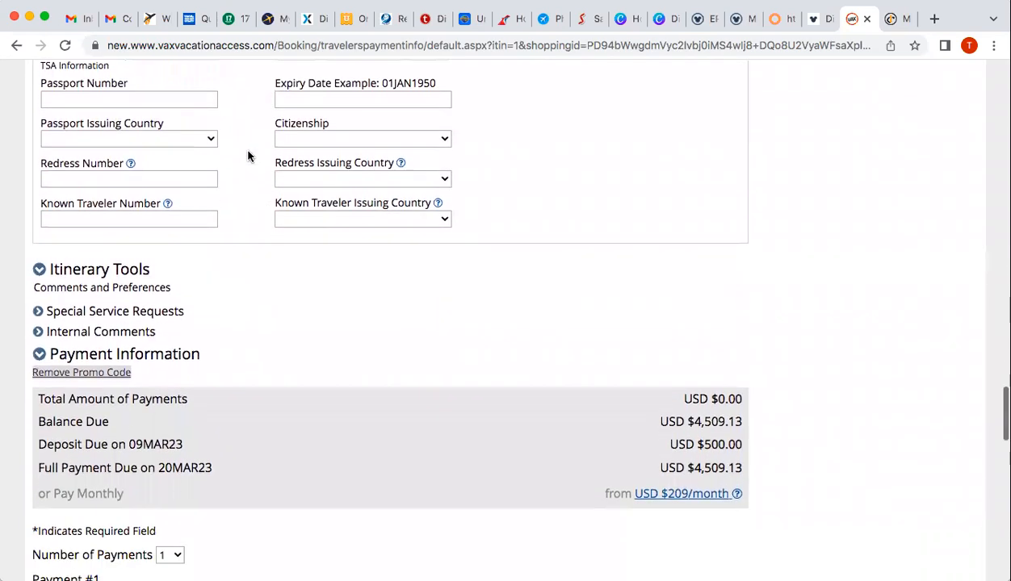
scroll(248, 156, "down", 2)
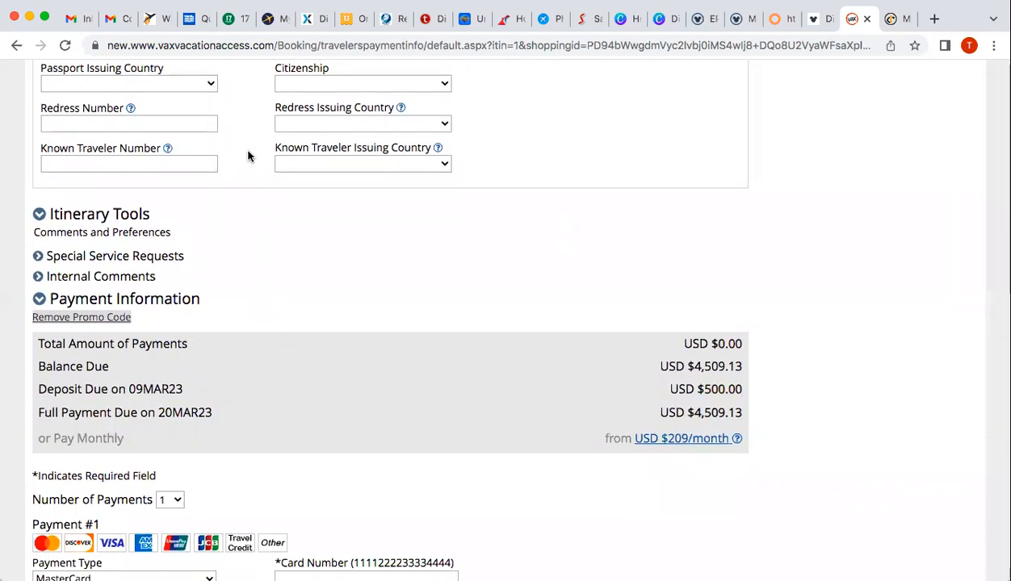
scroll(248, 156, "up", 4)
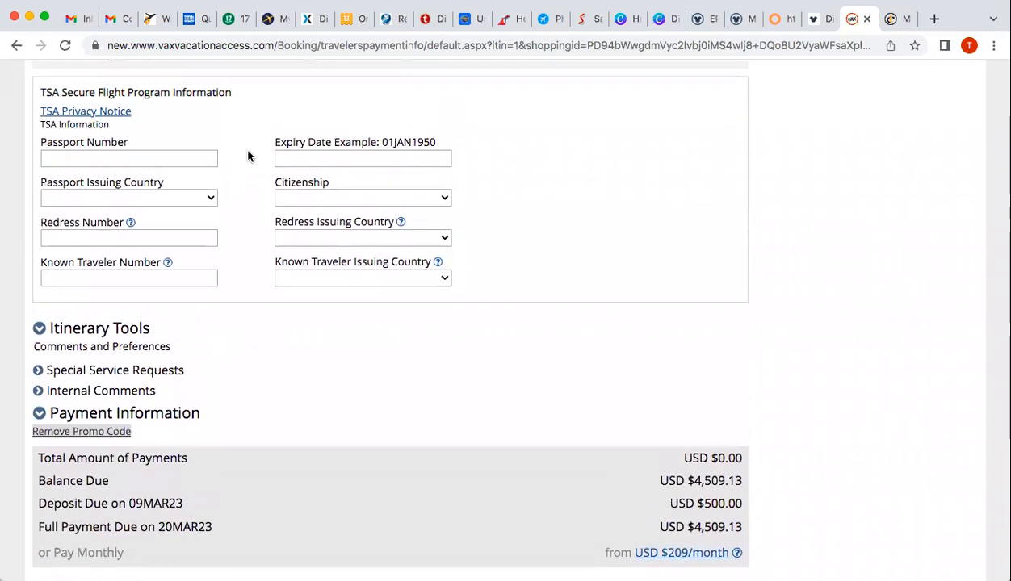
scroll(248, 156, "down", 10)
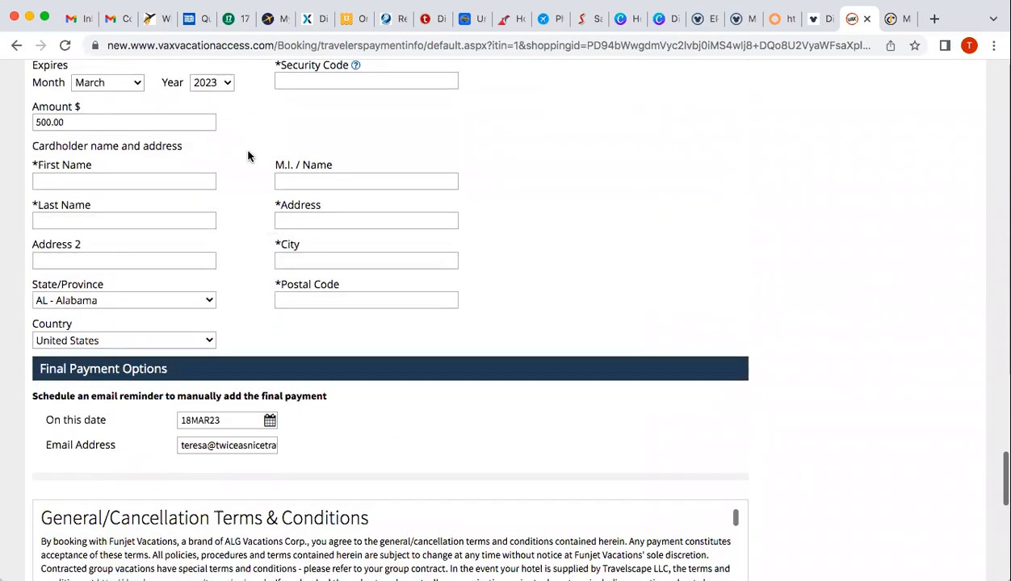
scroll(806, 309, "down", 10)
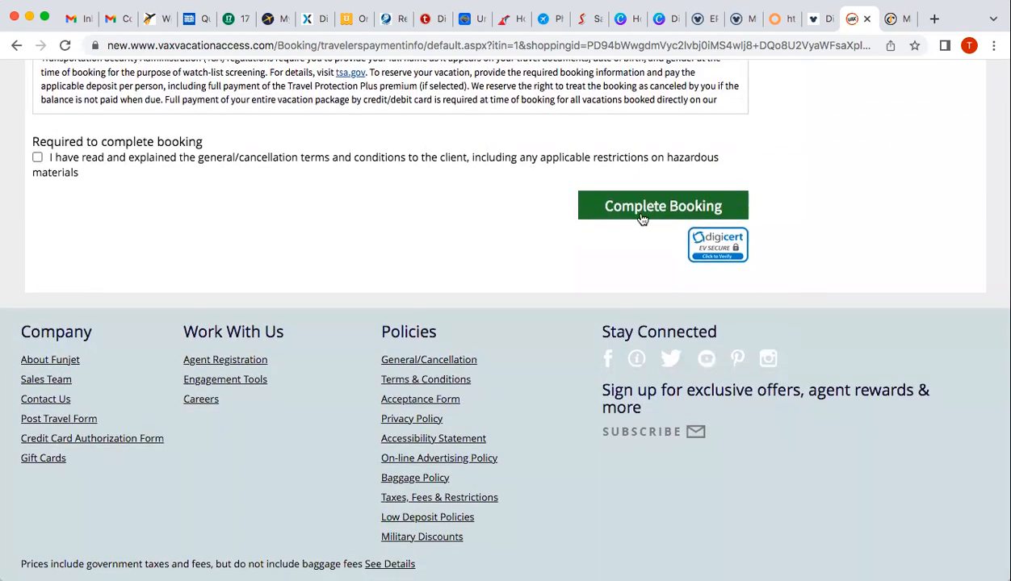
scroll(841, 185, "up", 10)
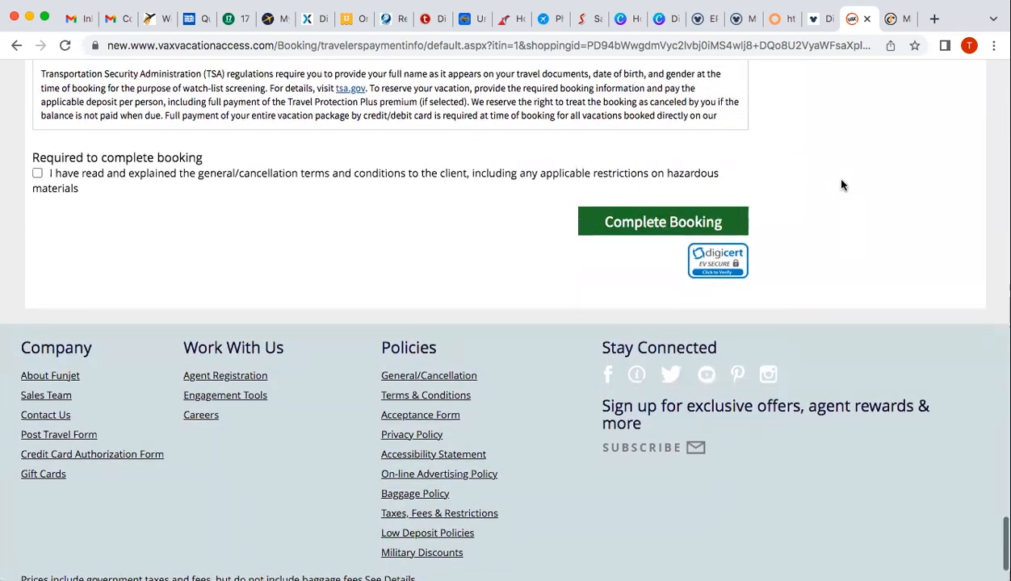
scroll(842, 184, "up", 2)
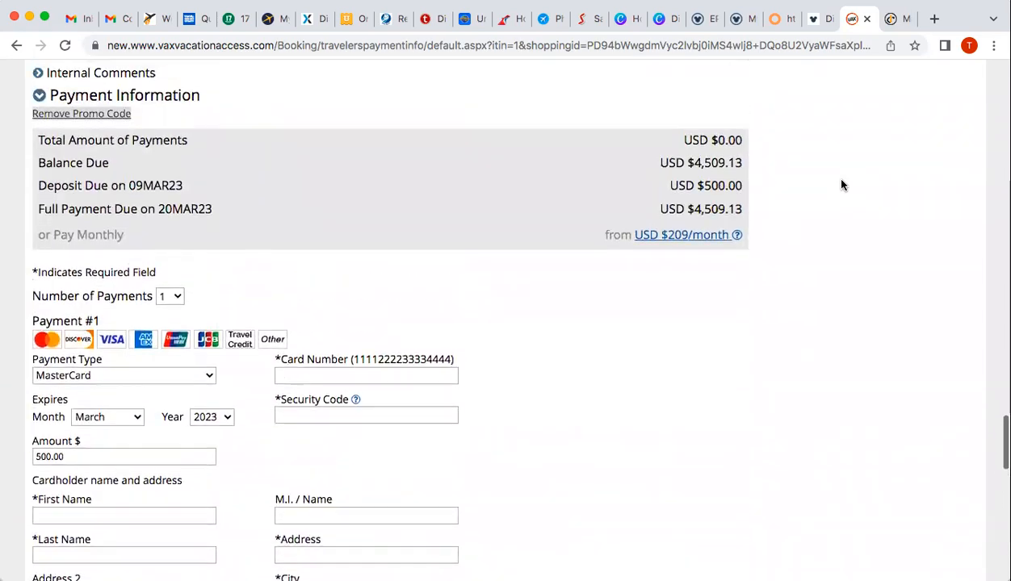
scroll(509, 278, "up", 4)
scroll(510, 278, "up", 10)
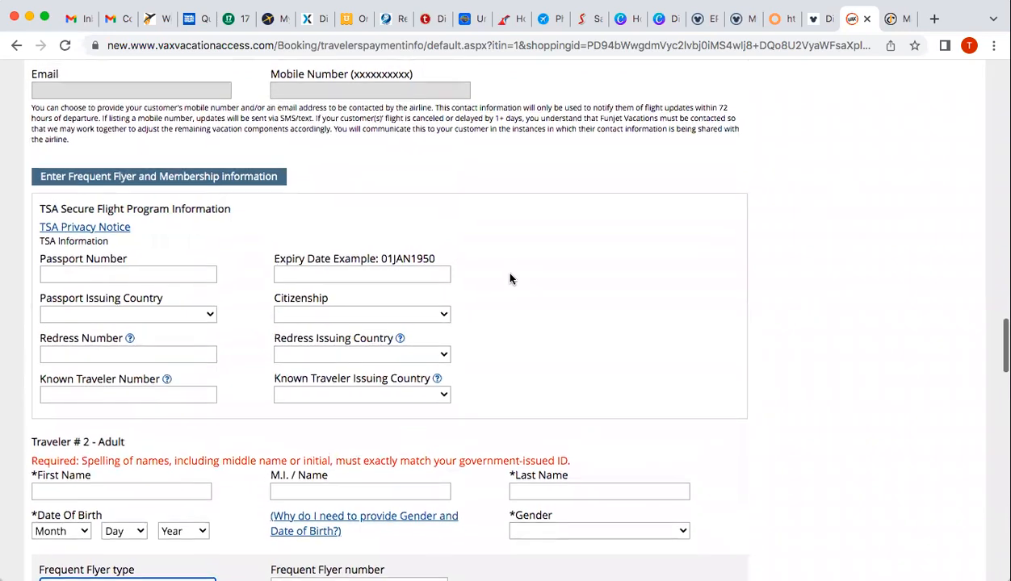
scroll(510, 278, "up", 1)
scroll(510, 279, "up", 5)
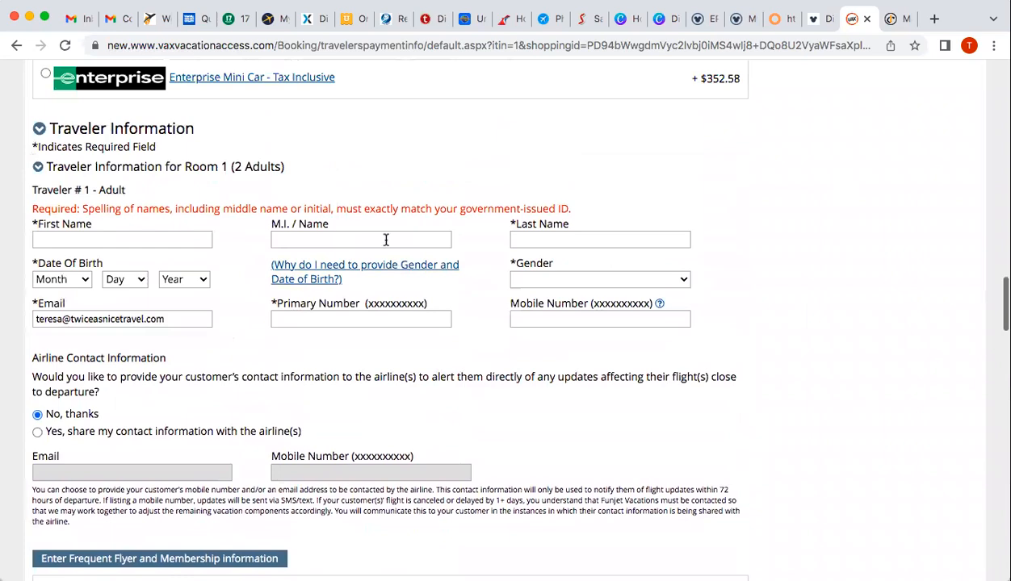
scroll(303, 401, "down", 4)
scroll(302, 401, "down", 2)
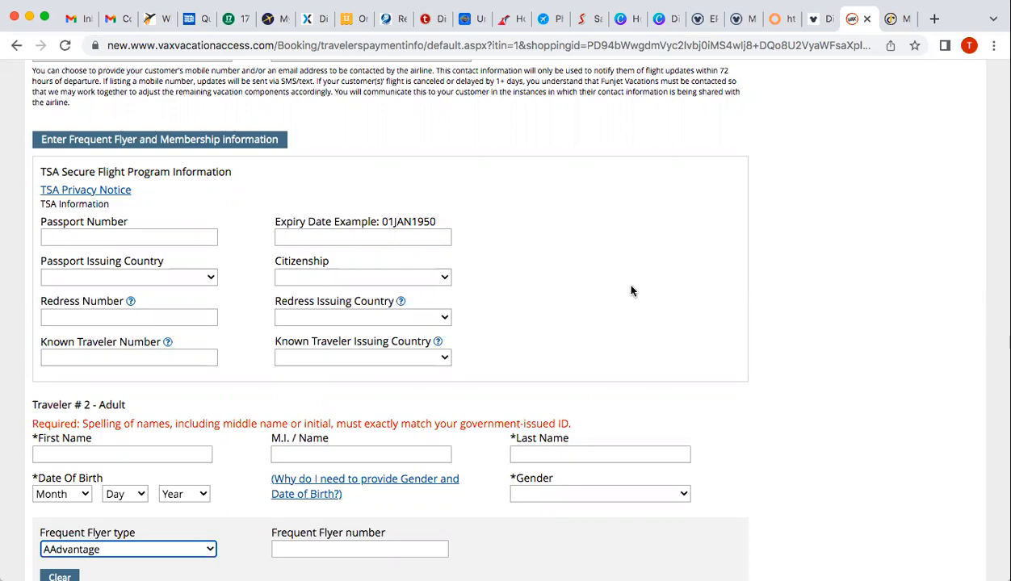
scroll(633, 291, "up", 5)
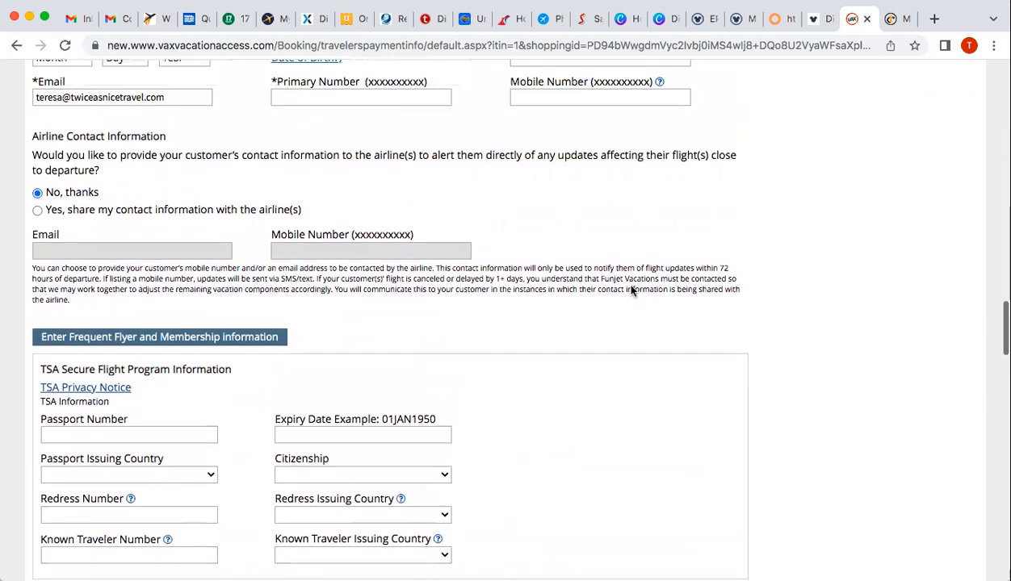
scroll(633, 290, "up", 1)
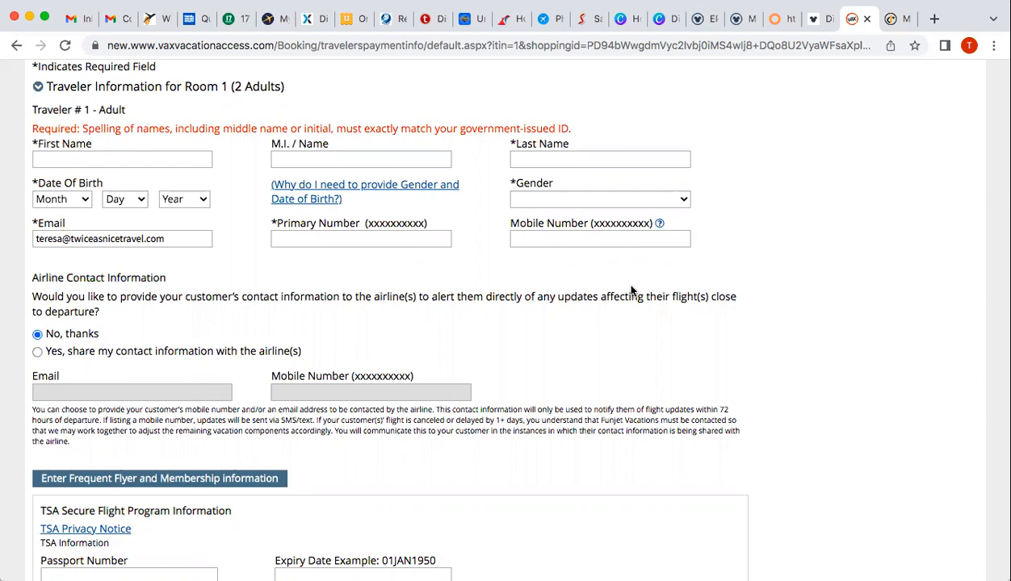
scroll(633, 291, "up", 10)
scroll(632, 291, "up", 15)
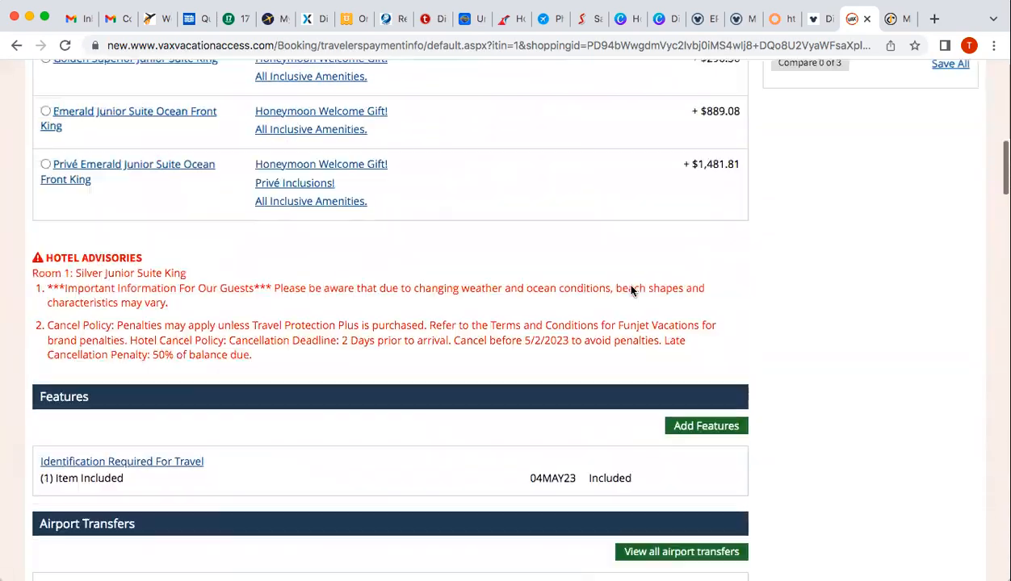
Review the Email Your Itinerary form for the Cancun package, then close it unsent
scroll(632, 290, "up", 10)
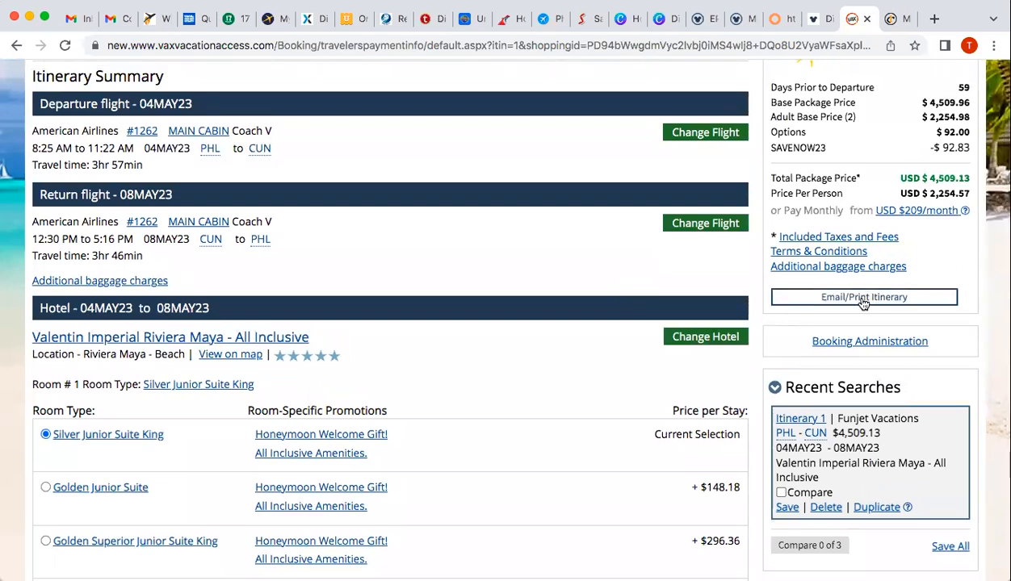
left_click(863, 300)
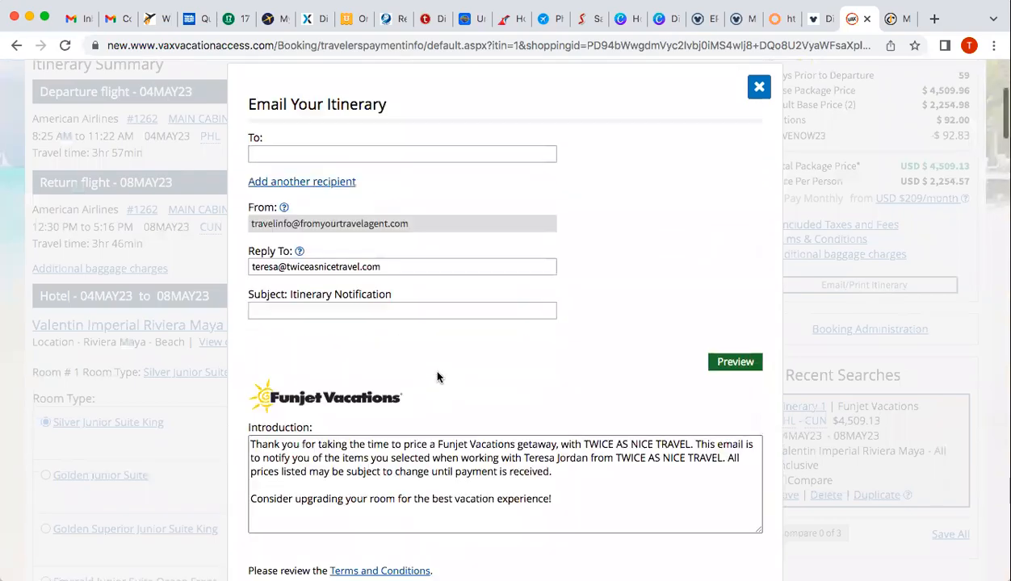
scroll(437, 377, "down", 10)
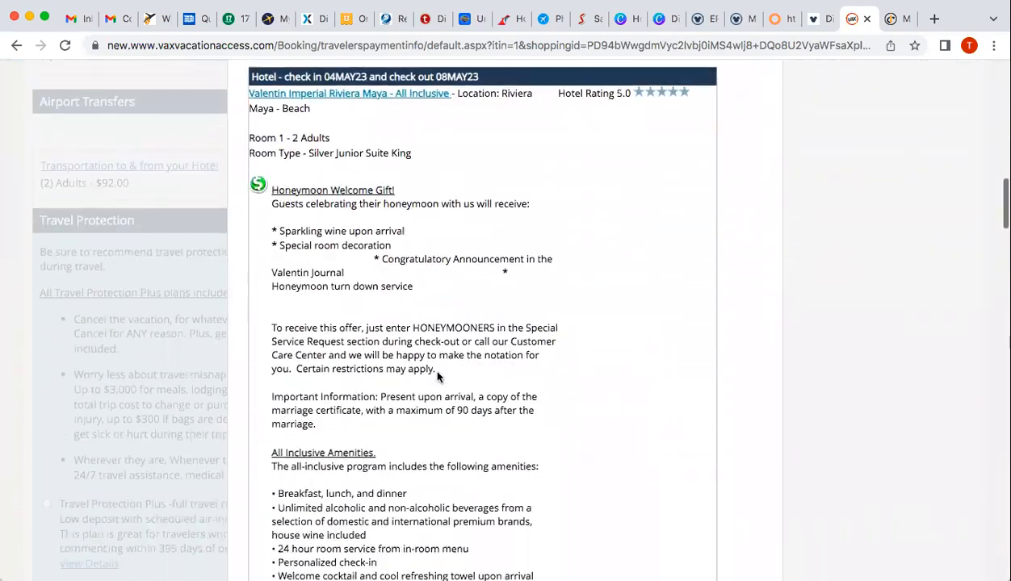
scroll(437, 377, "down", 5)
scroll(436, 377, "up", 10)
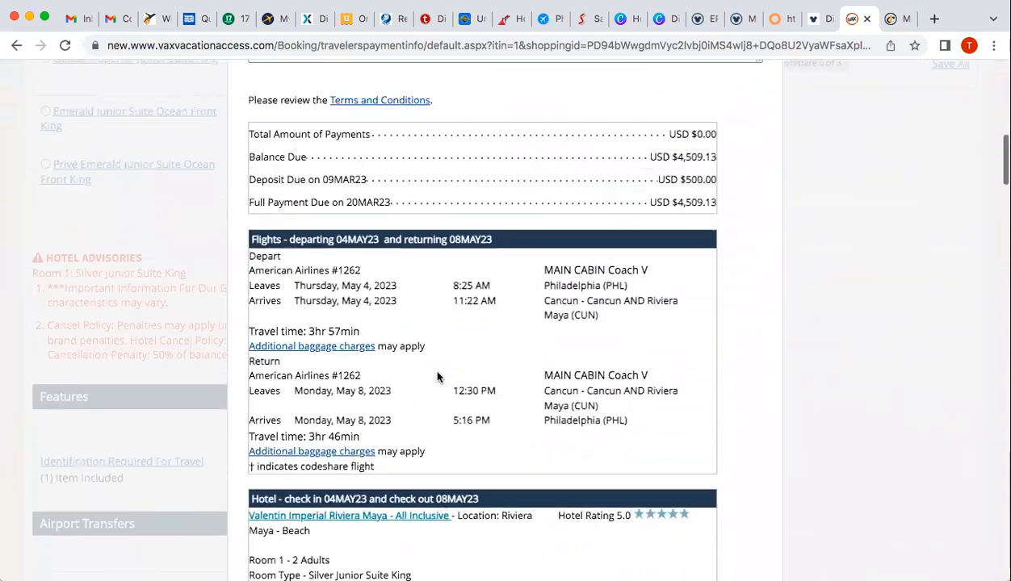
scroll(437, 377, "up", 8)
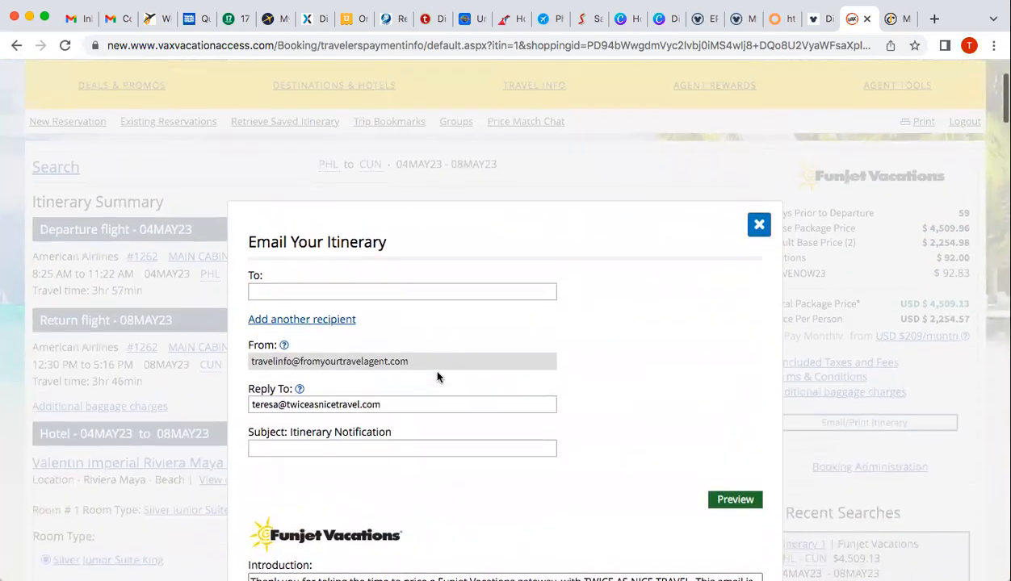
left_click(759, 225)
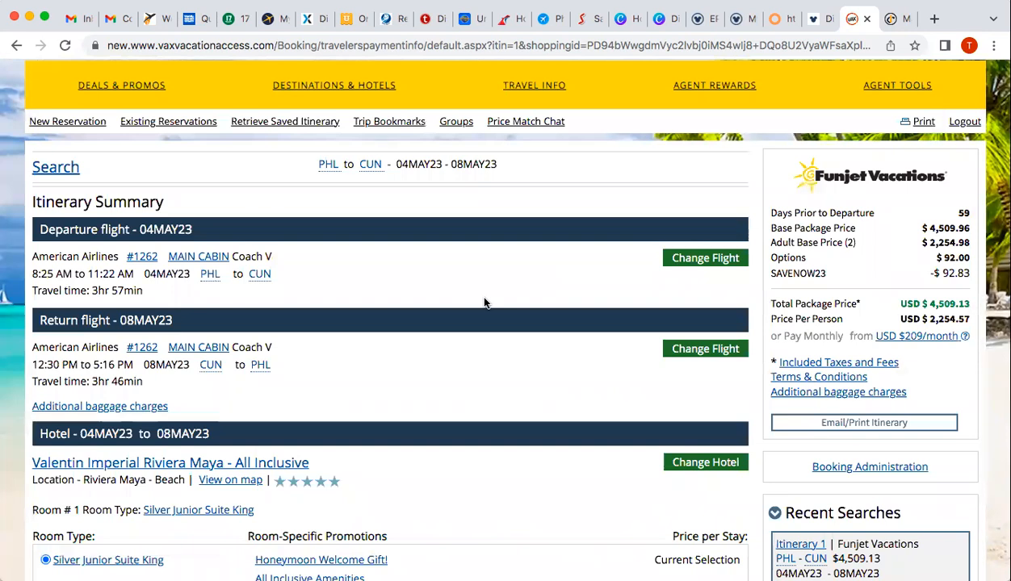
Return to the PHL–CUN 04MAY23–08MAY23 vacation search page
scroll(484, 302, "up", 3)
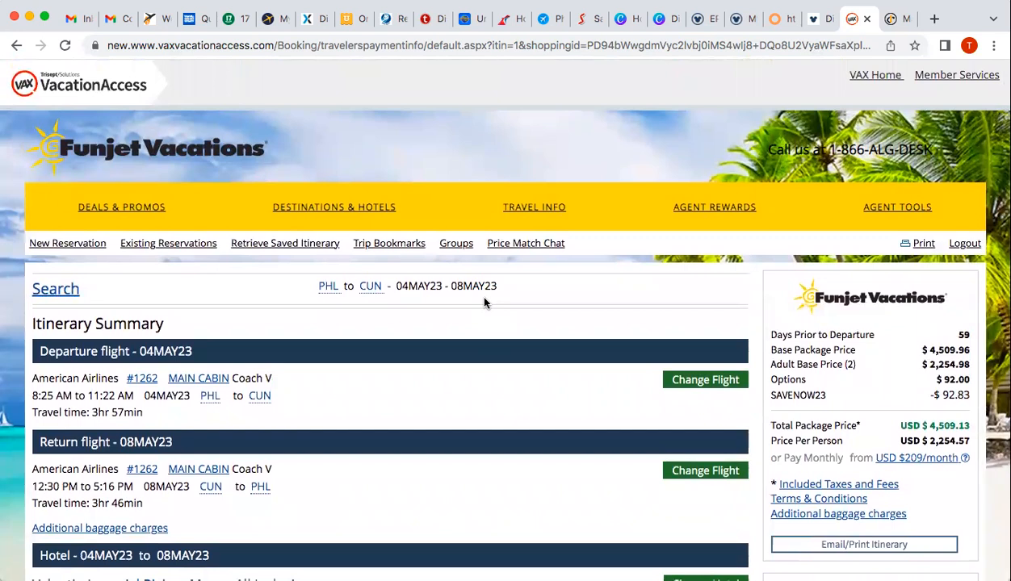
mouse_move(872, 208)
left_click(54, 293)
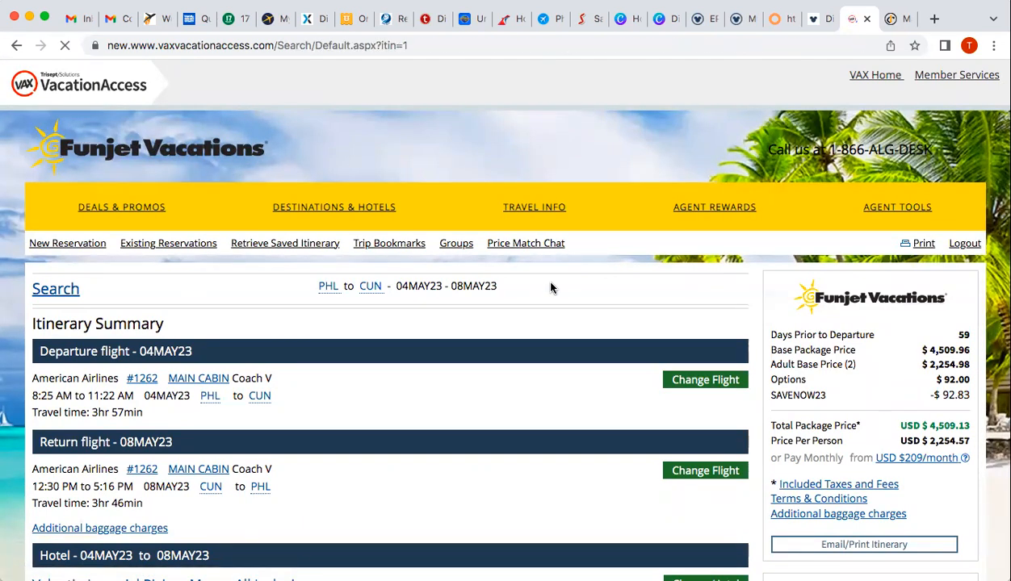
Open the save prompt for Recent Search Itinerary 1 (PHL–CUN, Valentin Imperial, $4,509.13), then cancel it
scroll(551, 288, "down", 5)
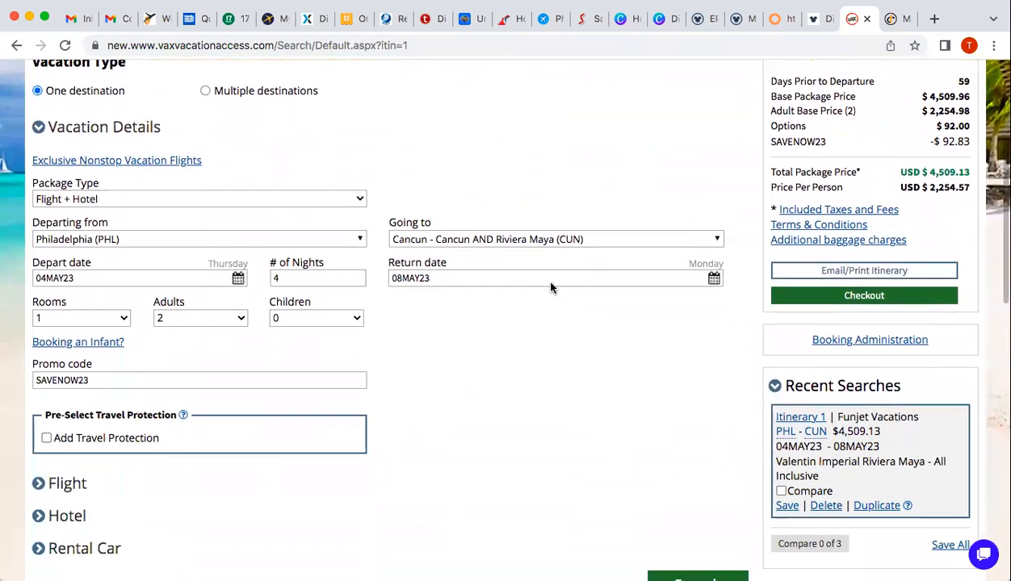
scroll(551, 288, "down", 3)
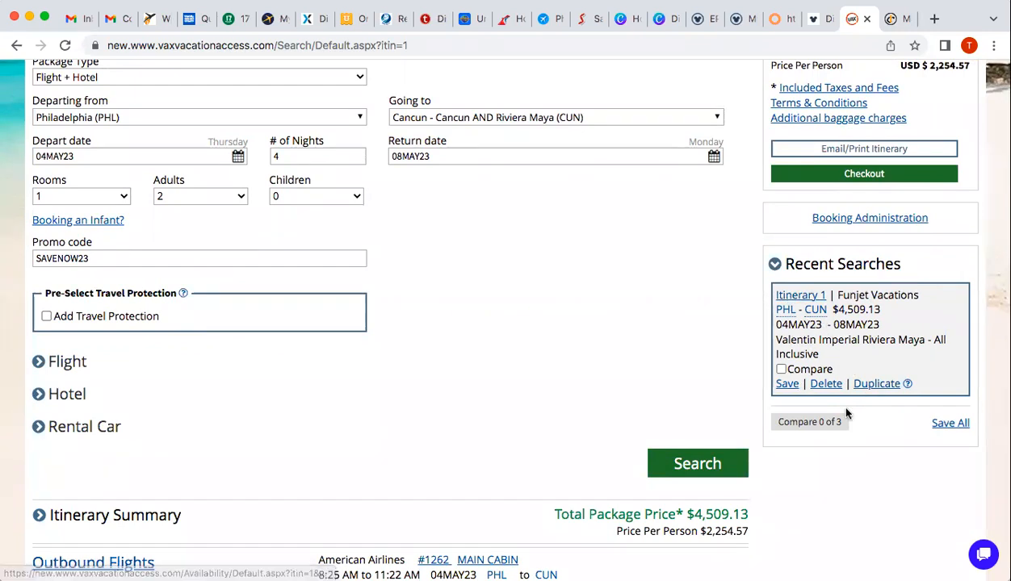
left_click(786, 384)
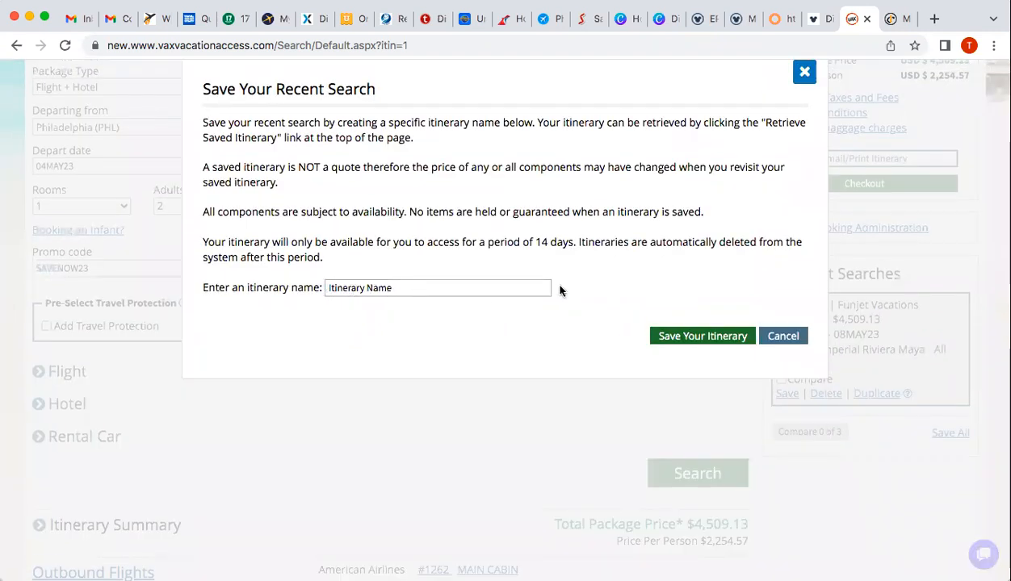
left_click(794, 73)
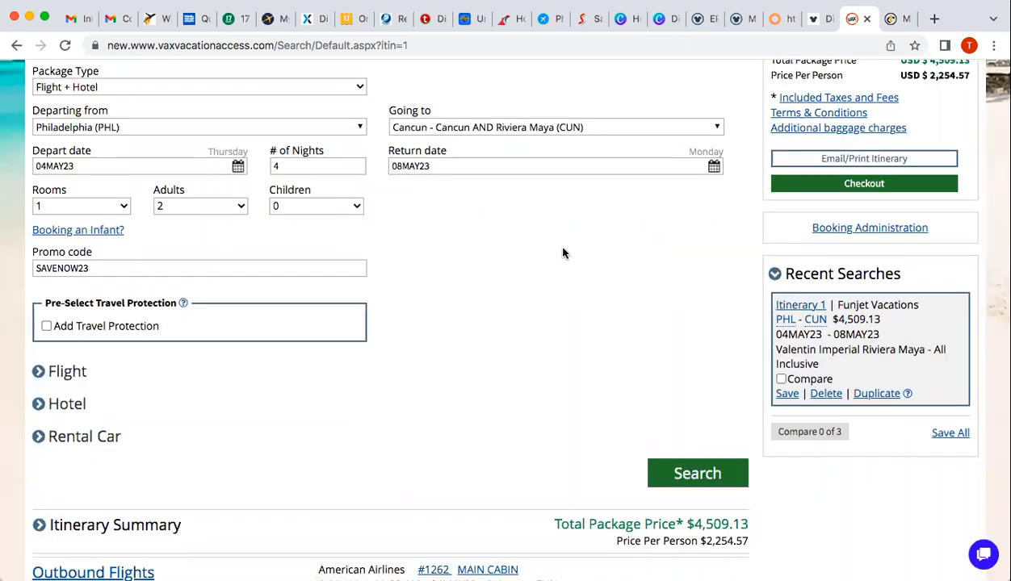
scroll(562, 253, "up", 5)
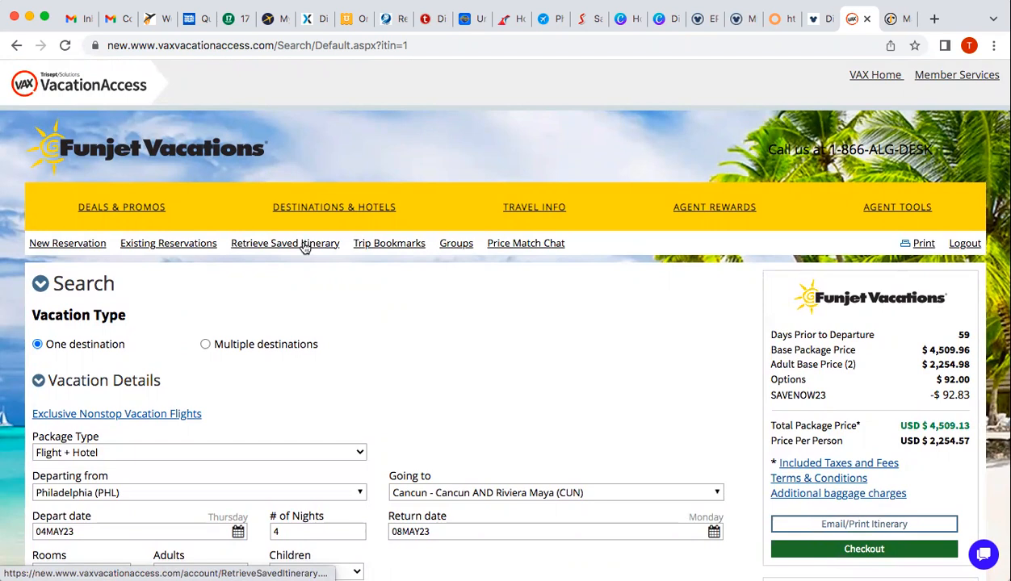
left_click(548, 249)
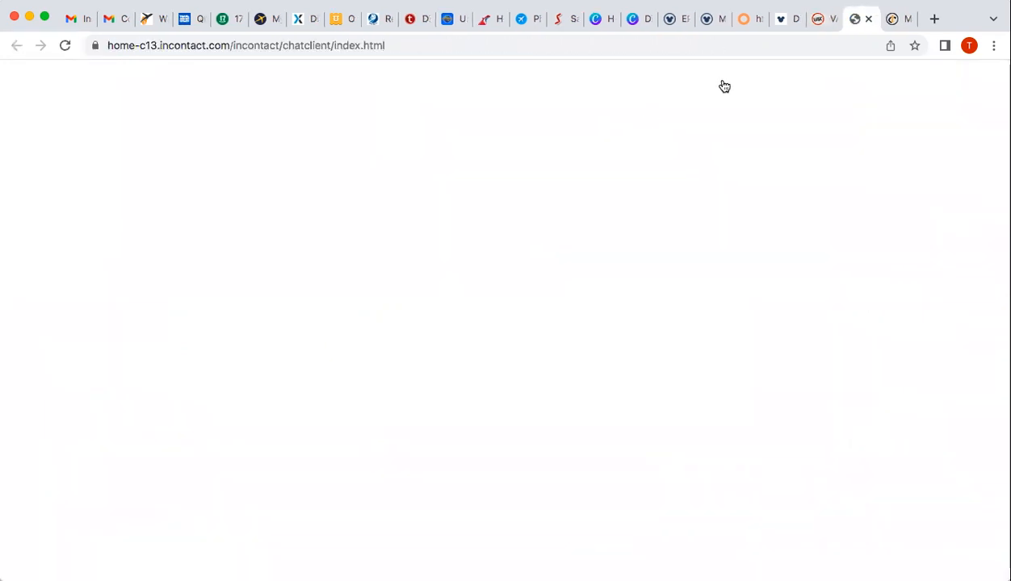
left_click(868, 19)
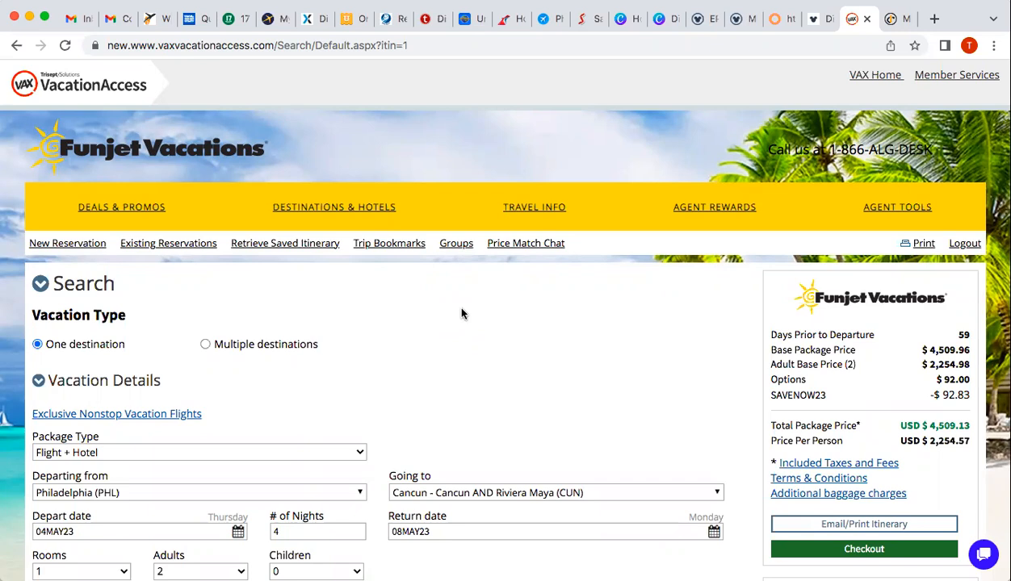
scroll(462, 314, "down", 2)
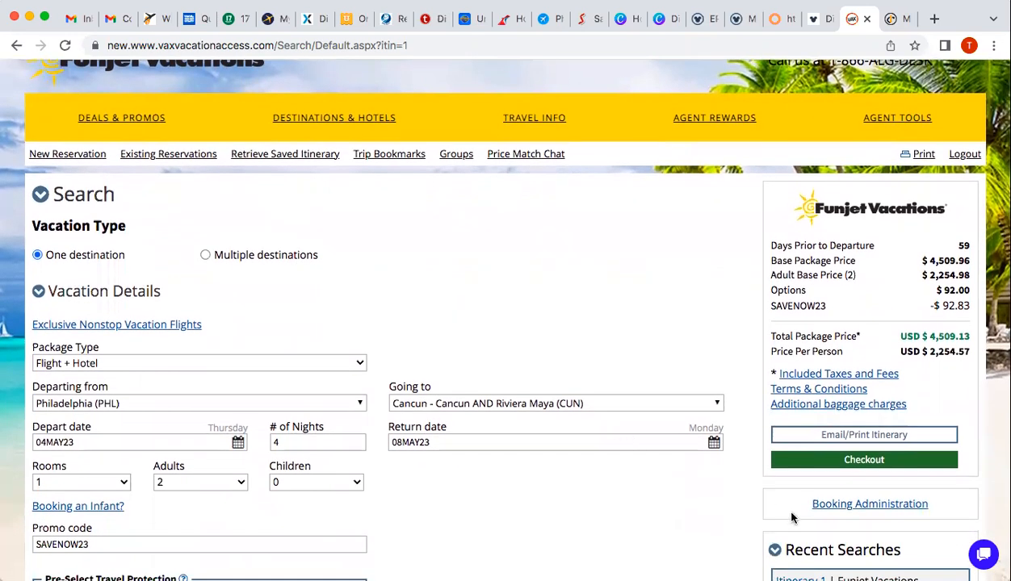
left_click(864, 507)
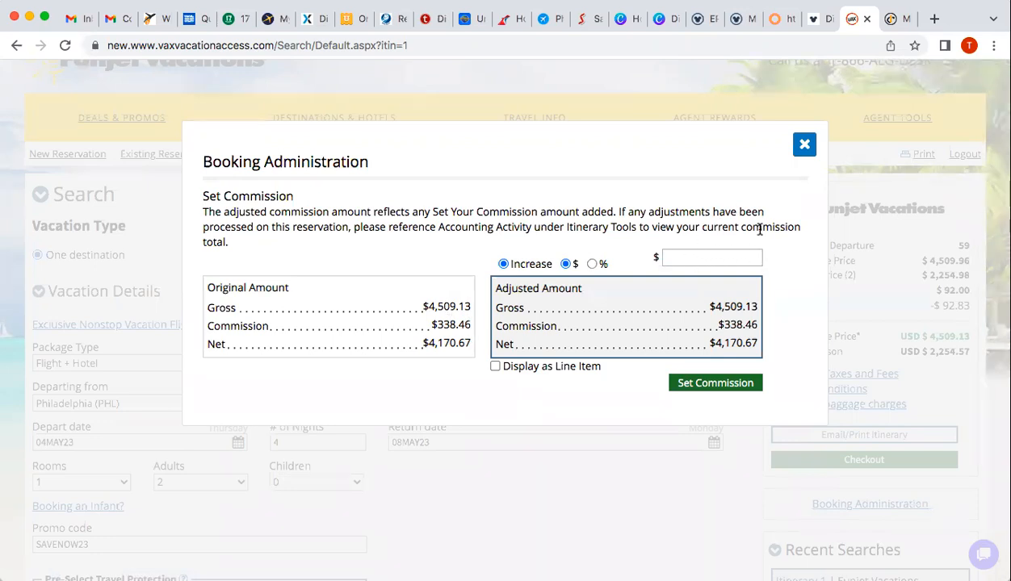
left_click(803, 147)
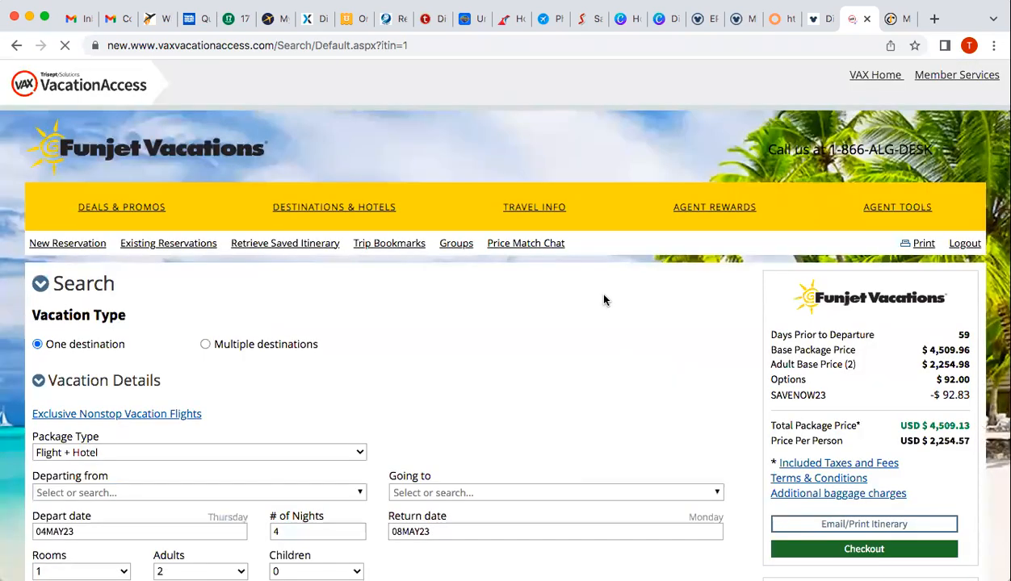
mouse_move(510, 208)
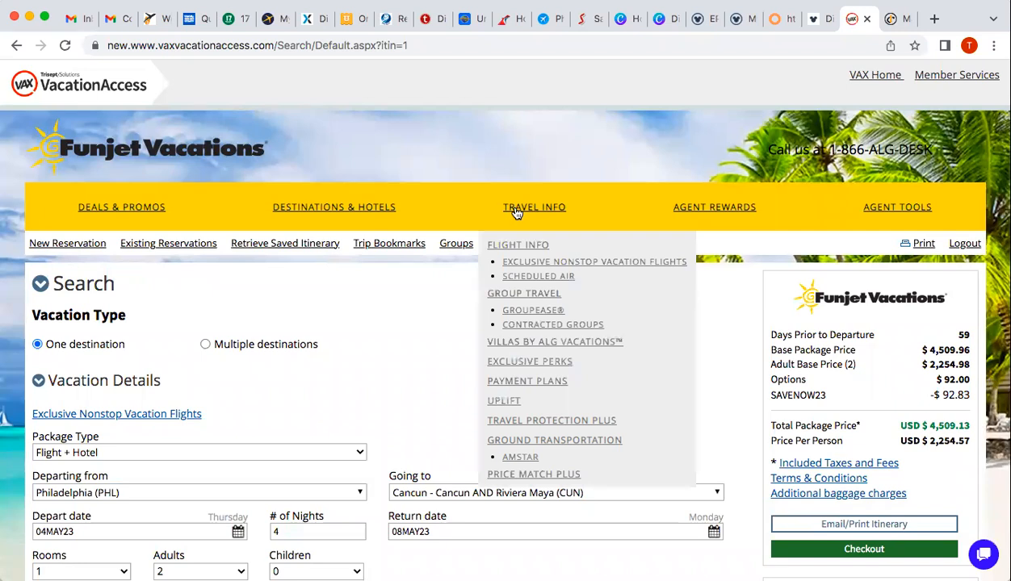
mouse_move(397, 208)
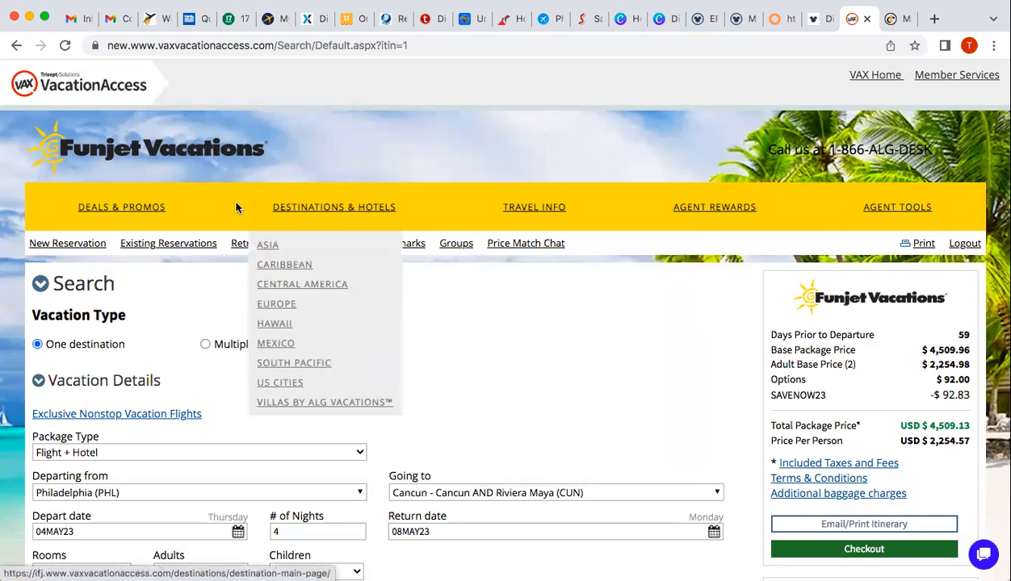
mouse_move(126, 212)
mouse_move(710, 208)
mouse_move(864, 212)
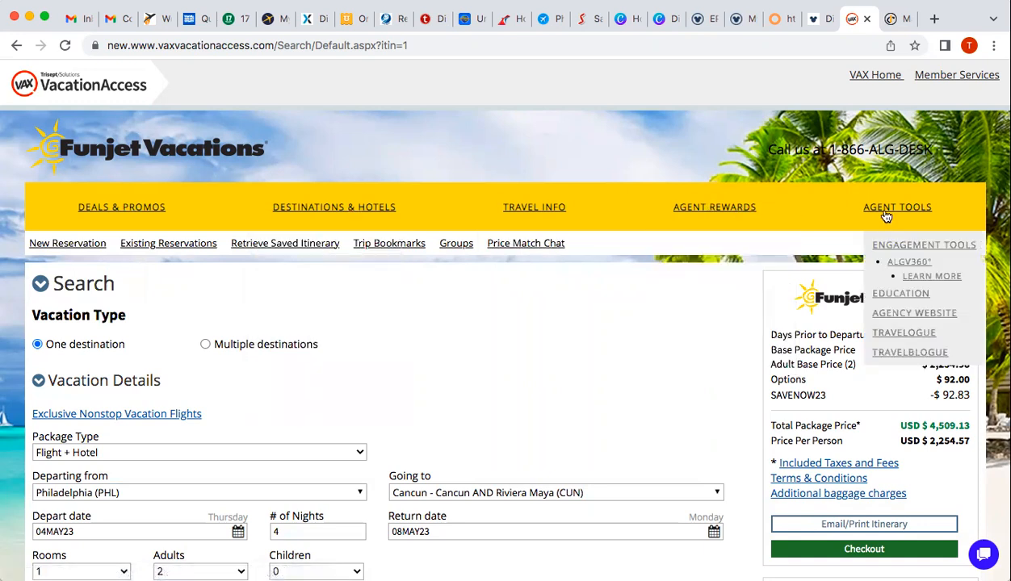